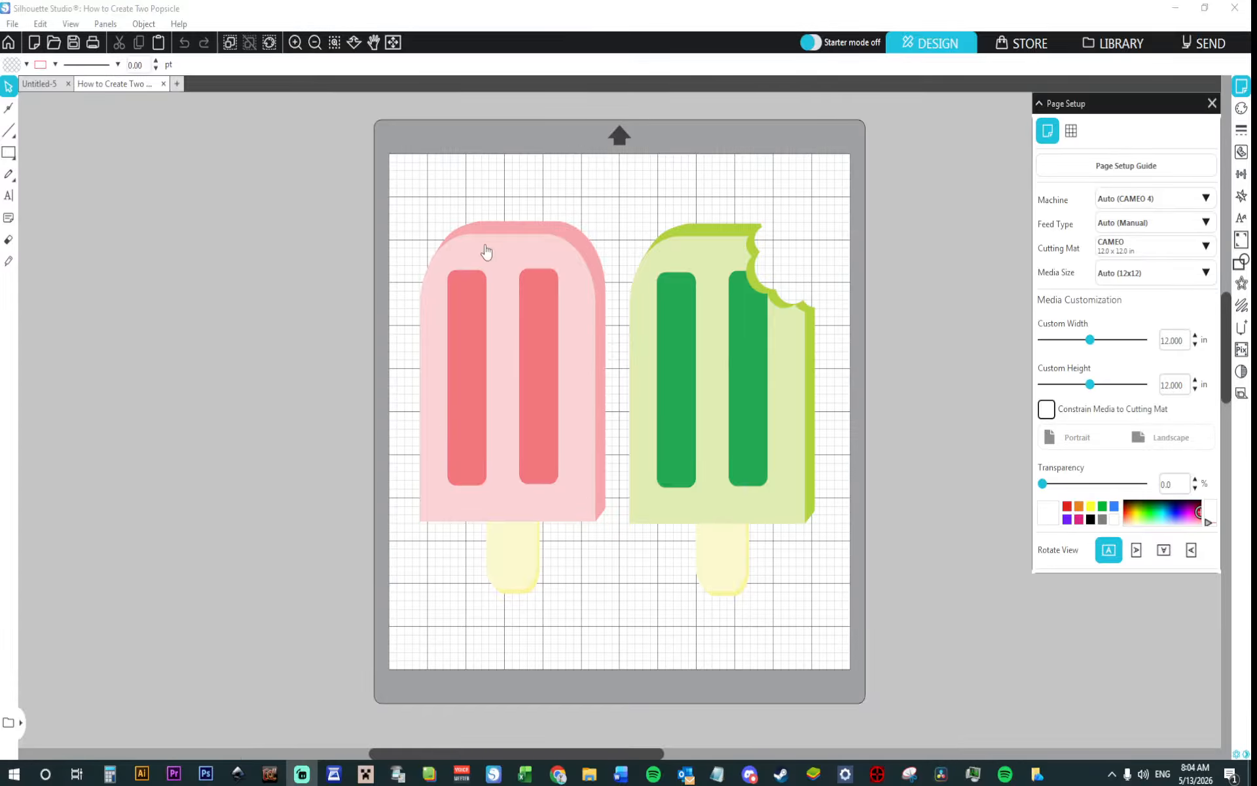
Step: Move both sample popsicles off the mat to its upper left and shrink them together to about 5.38 × 4.56 in
{"action": "left_click_drag", "start_coordinate": [429, 203], "coordinate": [789, 578]}
{"action": "left_click_drag", "start_coordinate": [763, 508], "coordinate": [481, 386]}
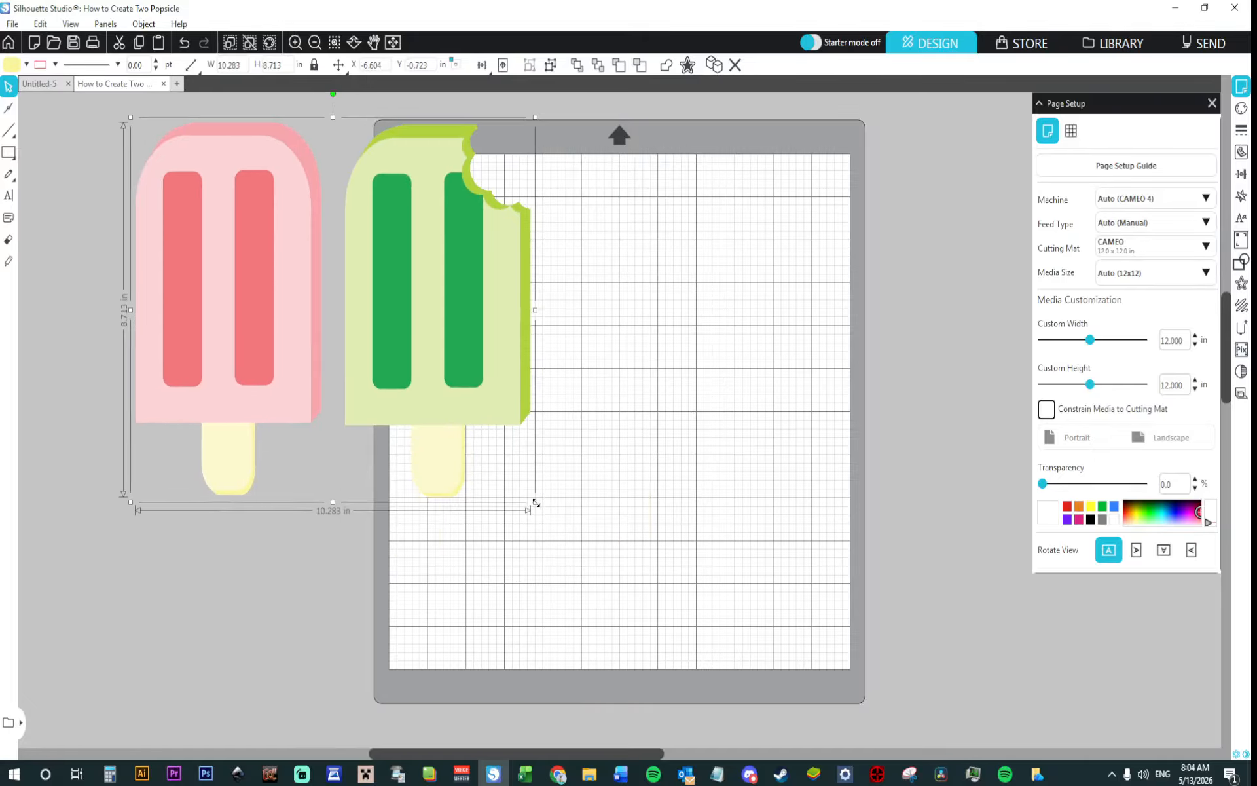
{"action": "left_click_drag", "start_coordinate": [536, 502], "coordinate": [337, 340]}
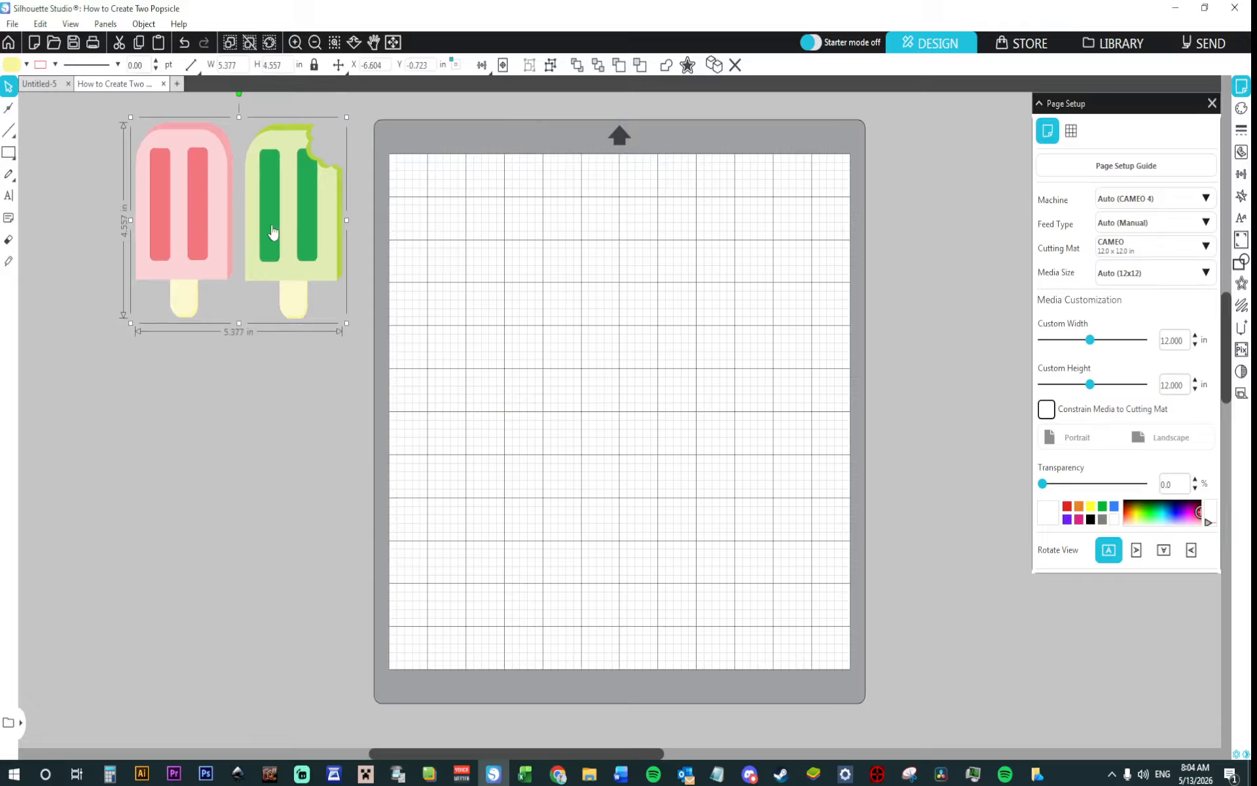
{"action": "left_click", "coordinate": [439, 368]}
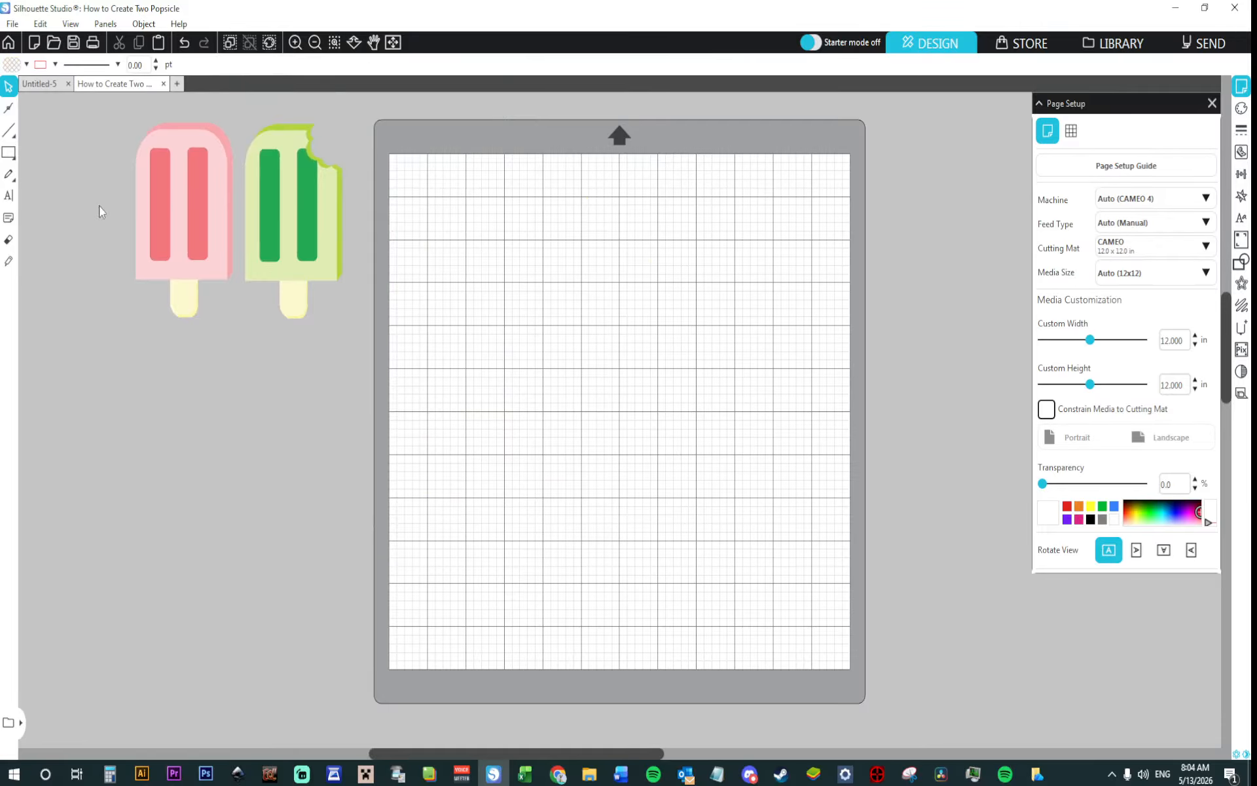
Step: Draw a rounded rectangle about 4.79 × 7.80 in on the mat and fill it with the sample popsicle's light pink
{"action": "left_click", "coordinate": [8, 152]}
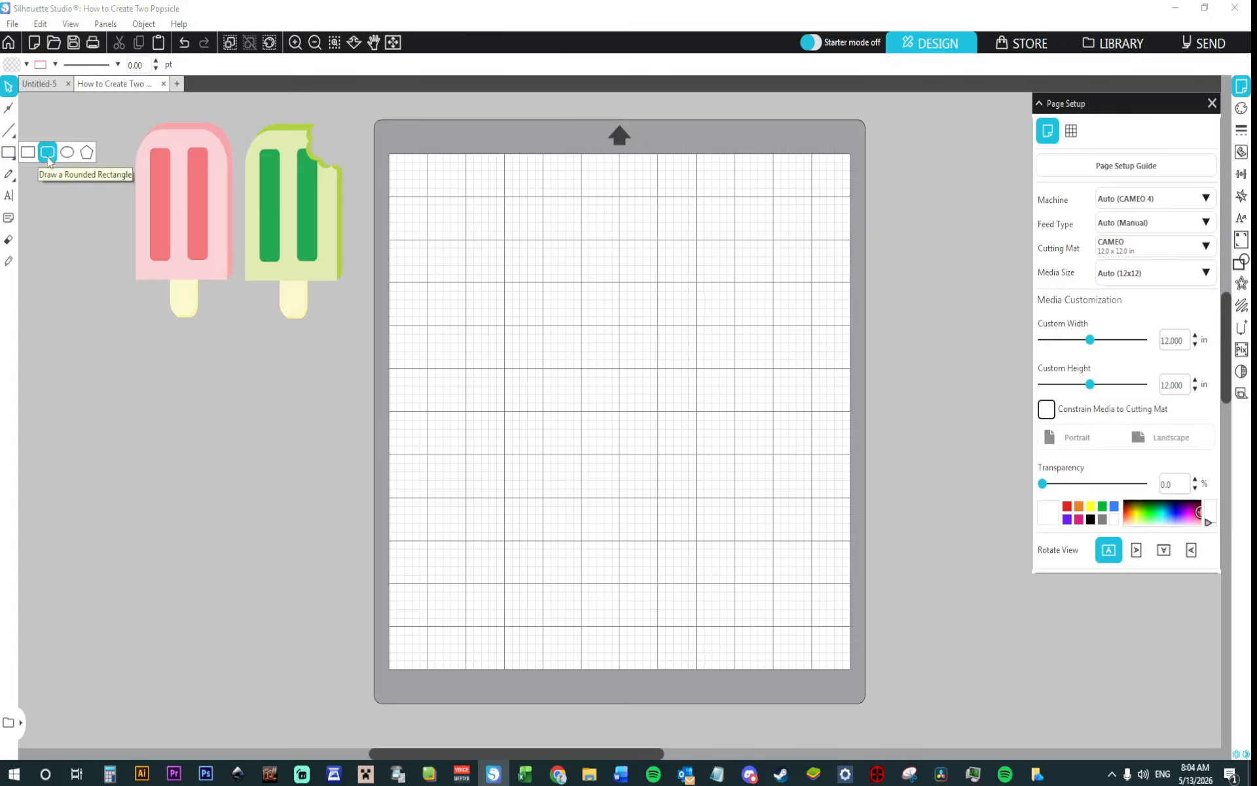
{"action": "left_click", "coordinate": [48, 155]}
{"action": "left_click_drag", "start_coordinate": [443, 190], "coordinate": [627, 524]}
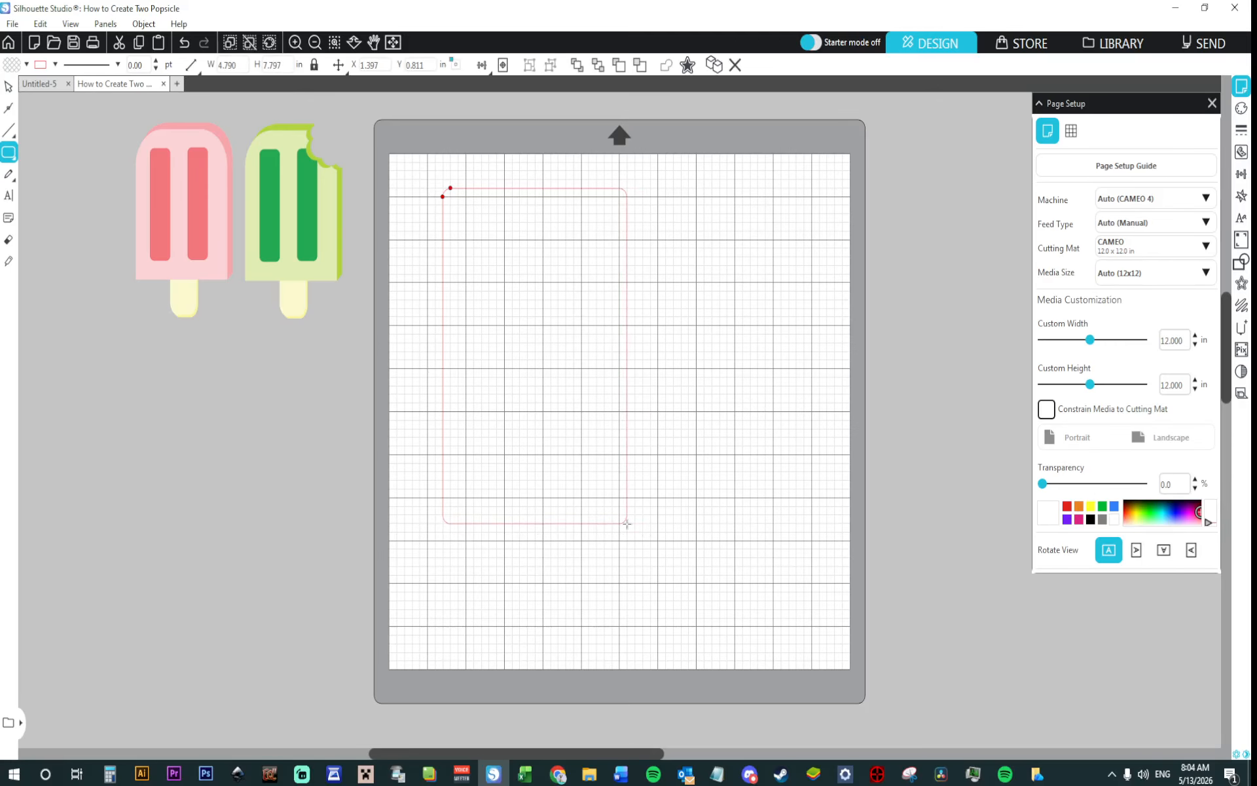
{"action": "left_click", "coordinate": [1241, 108]}
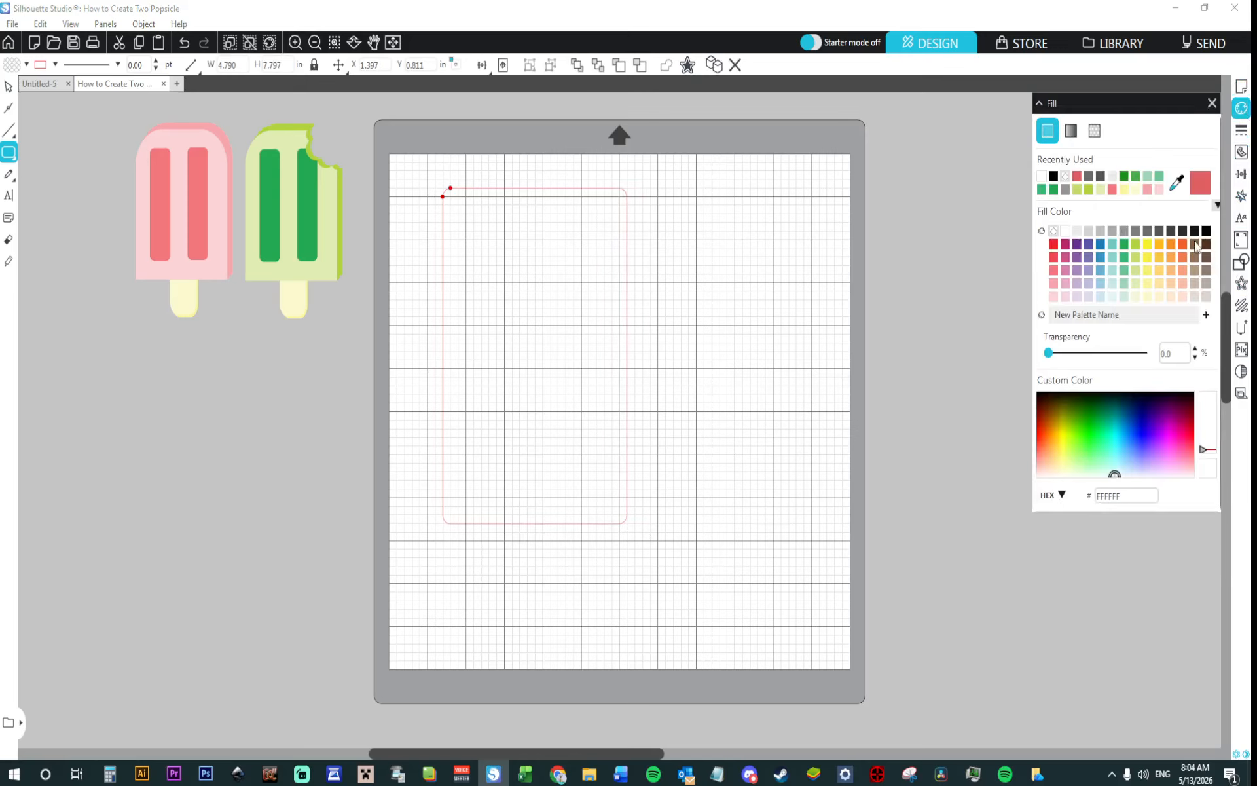
{"action": "left_click", "coordinate": [1178, 183]}
{"action": "left_click", "coordinate": [229, 216]}
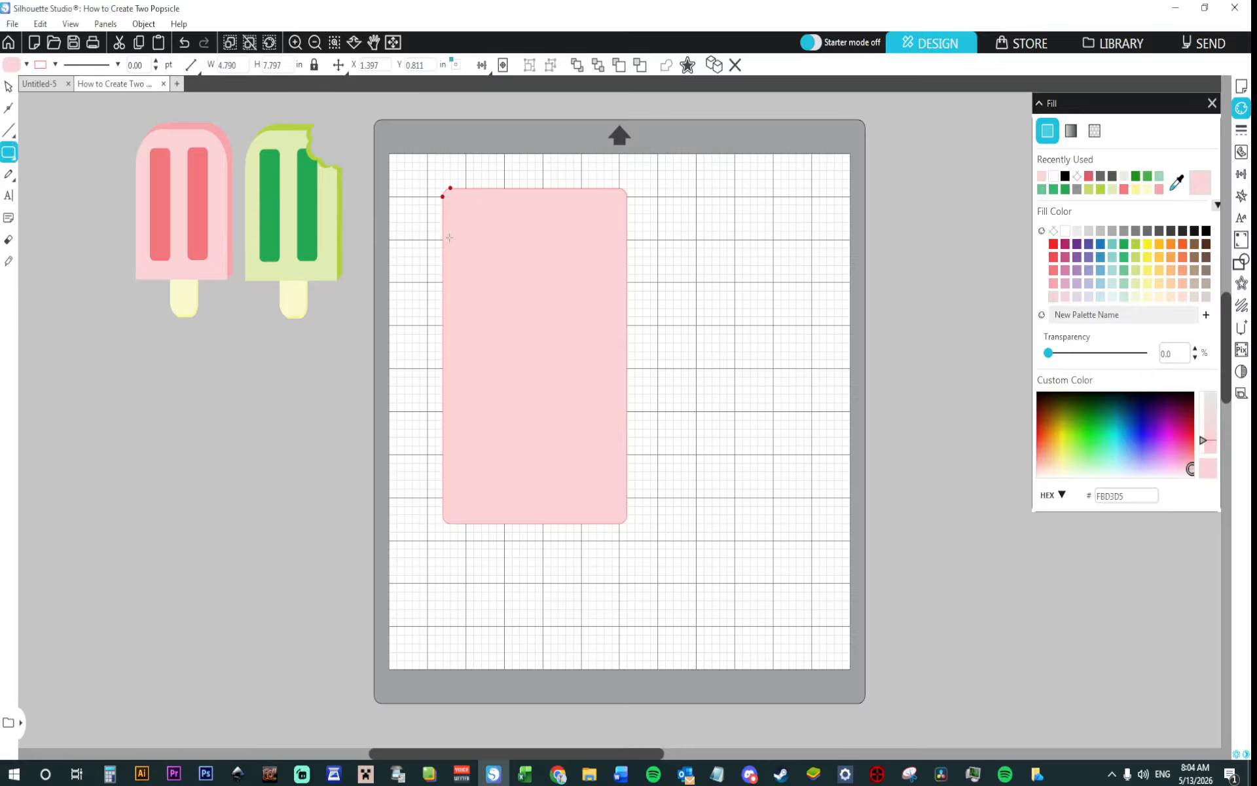
Step: Enlarge the rectangle's corner radii horizontally and vertically to give it broadly rounded corners
{"action": "left_click", "coordinate": [295, 42]}
{"action": "scroll", "coordinate": [330, 183], "scroll_direction": "up", "scroll_amount": 3}
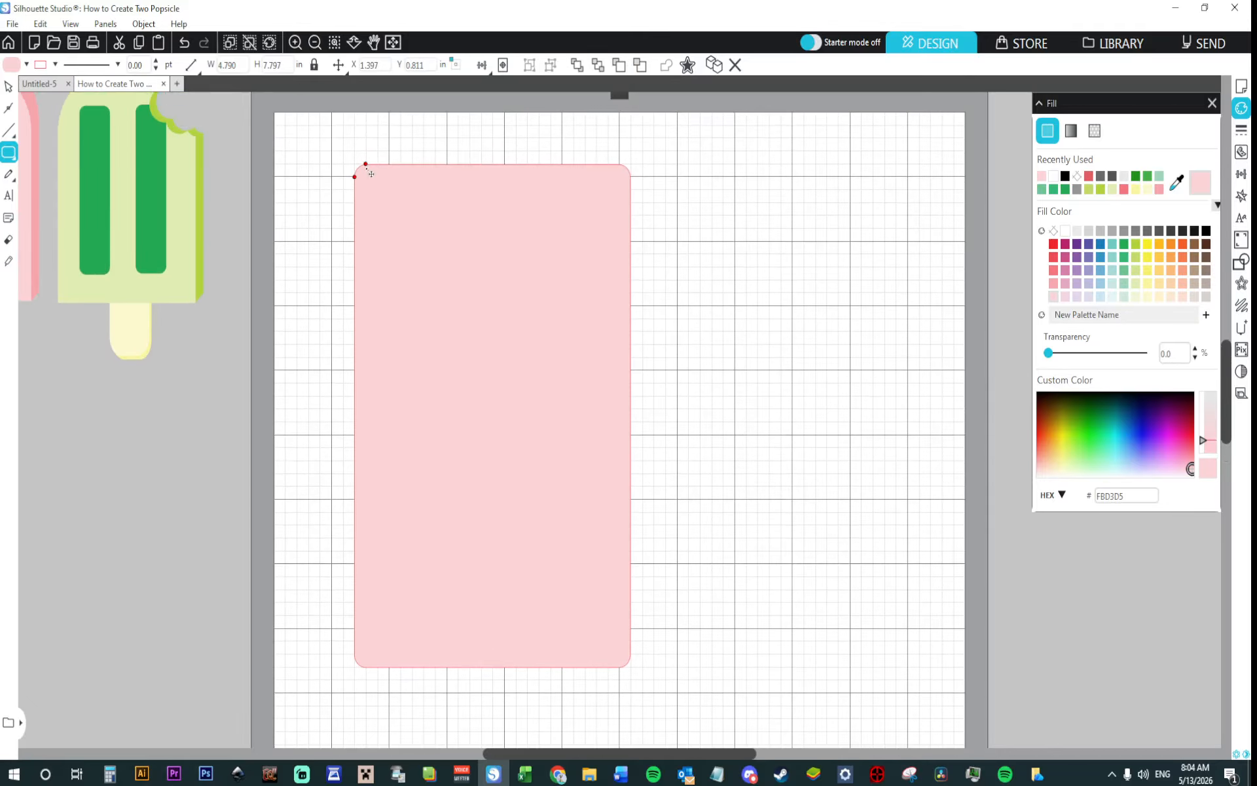
{"action": "left_click", "coordinate": [9, 87]}
{"action": "left_click_drag", "start_coordinate": [367, 168], "coordinate": [434, 171]}
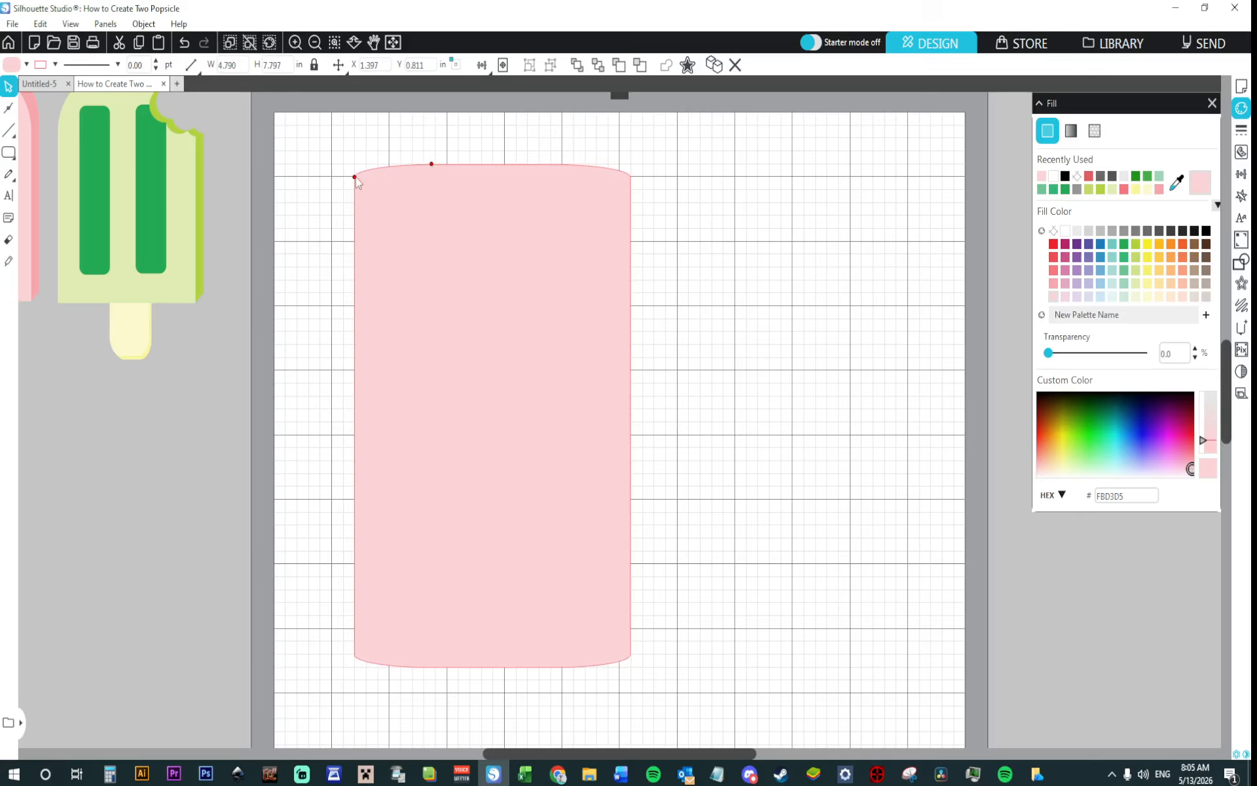
{"action": "left_click_drag", "start_coordinate": [354, 176], "coordinate": [353, 225]}
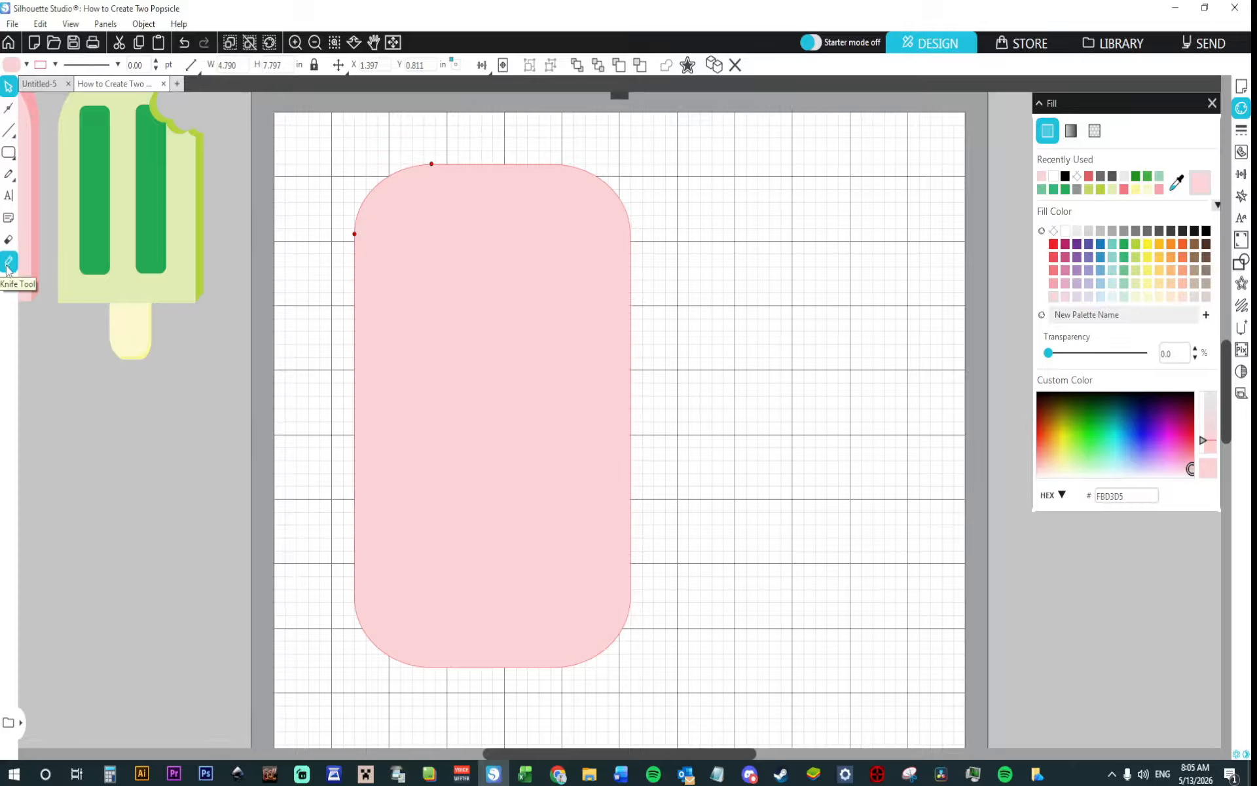
{"action": "right_click", "coordinate": [385, 332]}
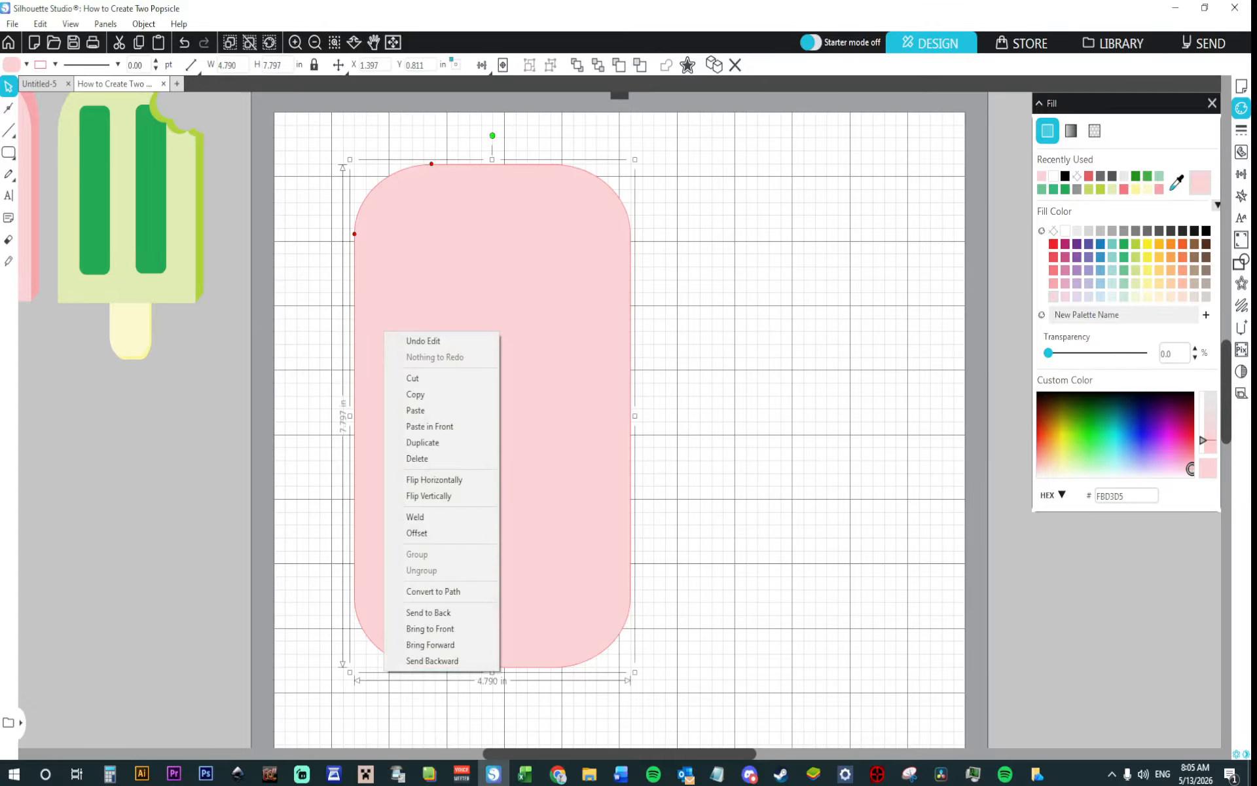
Step: Slice off the rounded lower end of the pink shape with the Knife tool and delete the cut piece
{"action": "left_click", "coordinate": [10, 262]}
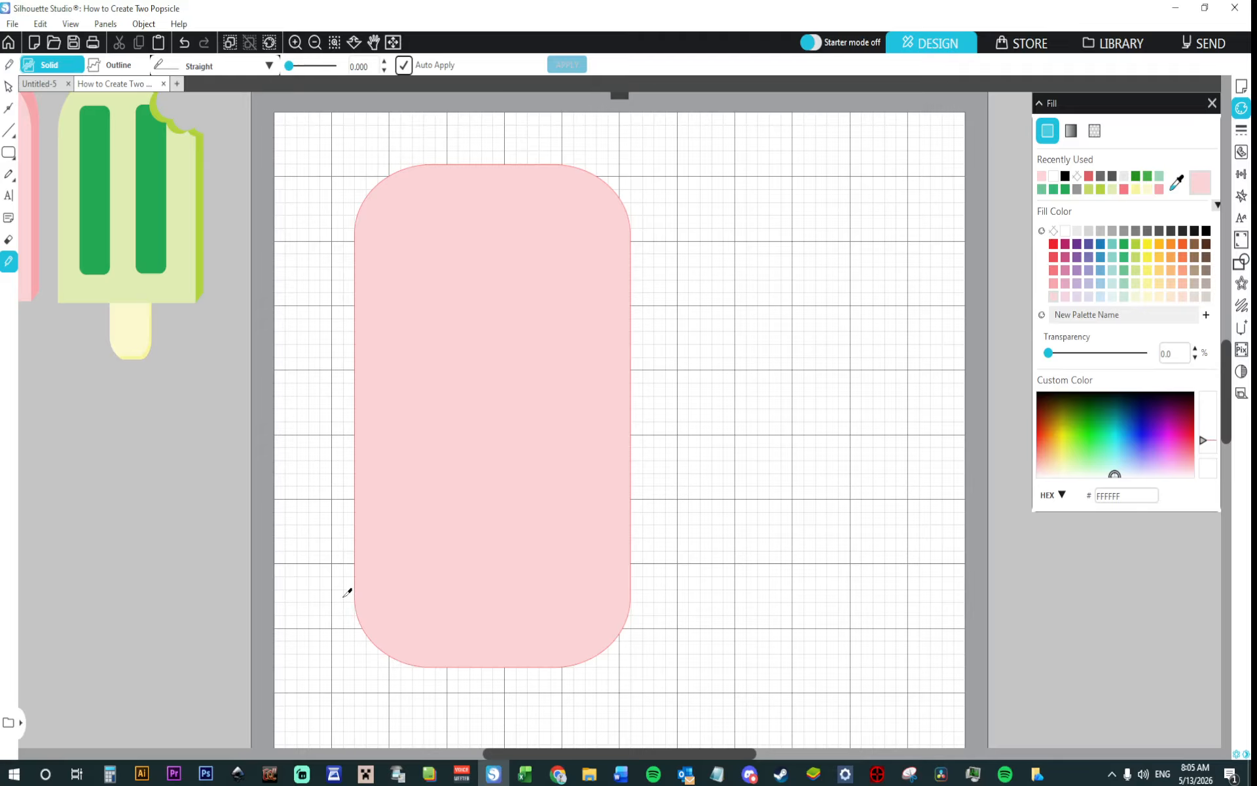
{"action": "left_click_drag", "start_coordinate": [347, 595], "coordinate": [697, 616]}
{"action": "left_click", "coordinate": [9, 86]}
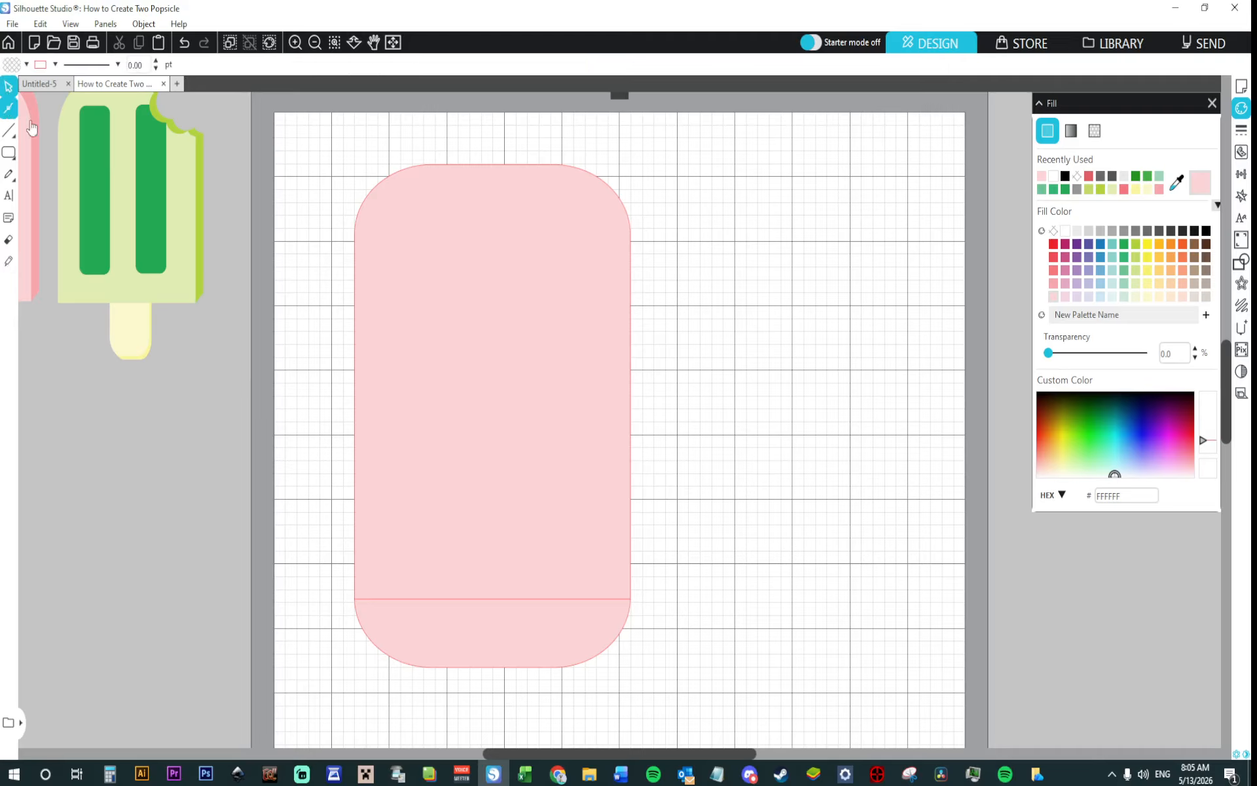
{"action": "left_click", "coordinate": [466, 633]}
{"action": "key", "text": "Delete"}
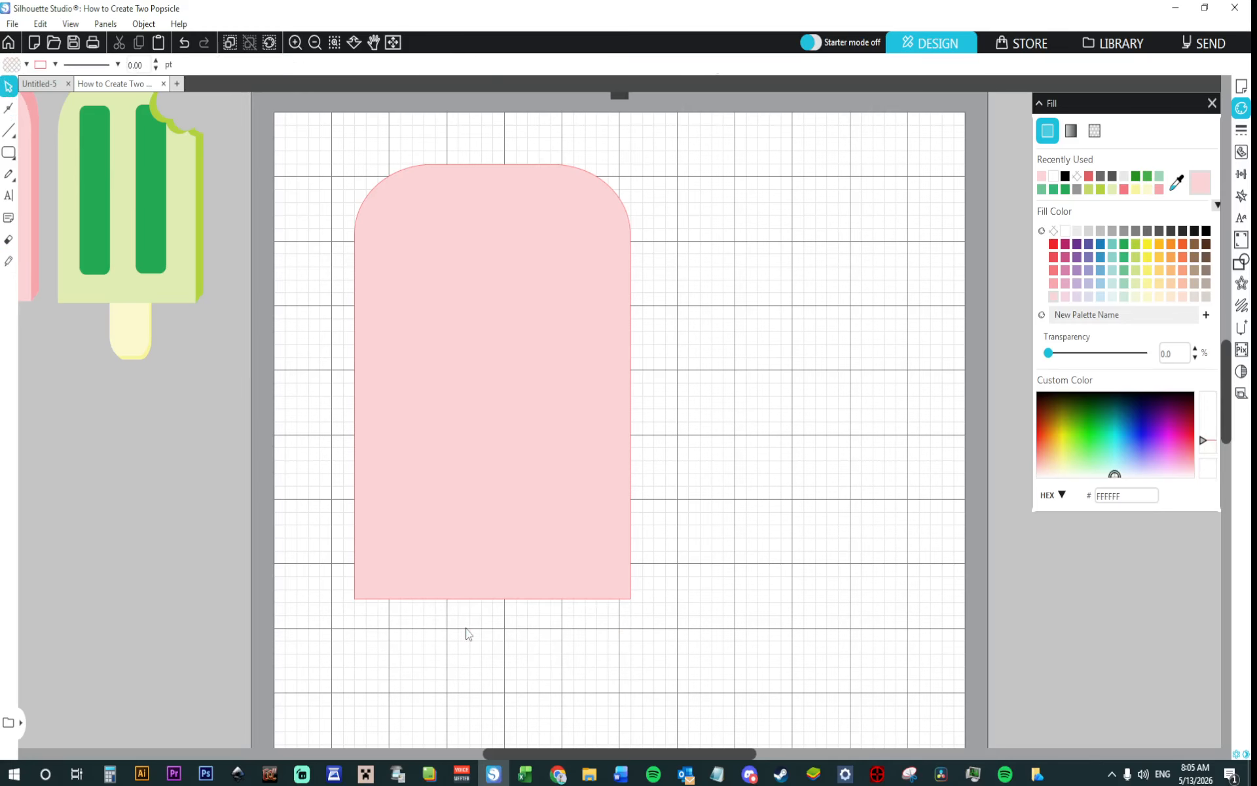
Step: Reposition the popsicle body slightly, duplicate it, and fill the rear shape with the sample's darker pink edge color
{"action": "scroll", "coordinate": [468, 629], "scroll_direction": "up", "scroll_amount": 2}
{"action": "left_click_drag", "start_coordinate": [478, 497], "coordinate": [505, 512]}
{"action": "key", "text": "i"}
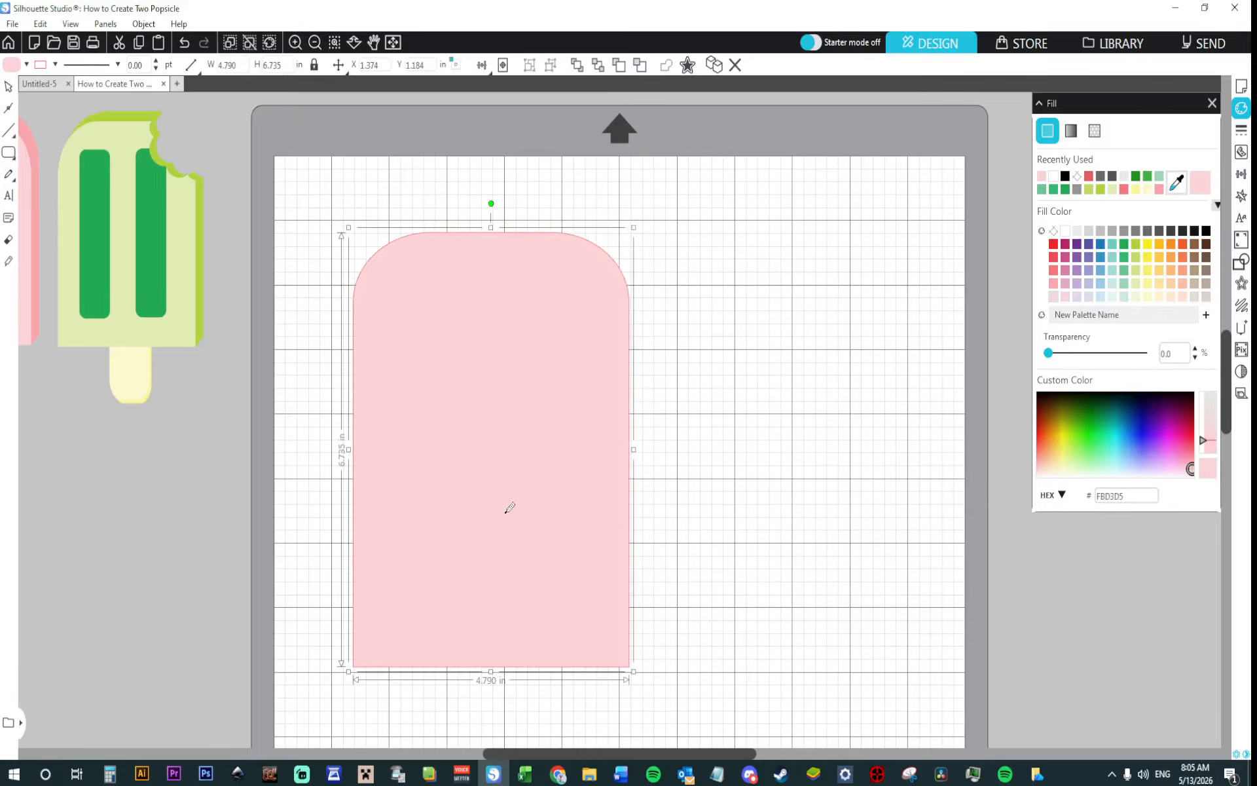
{"action": "key", "text": "ctrl+d"}
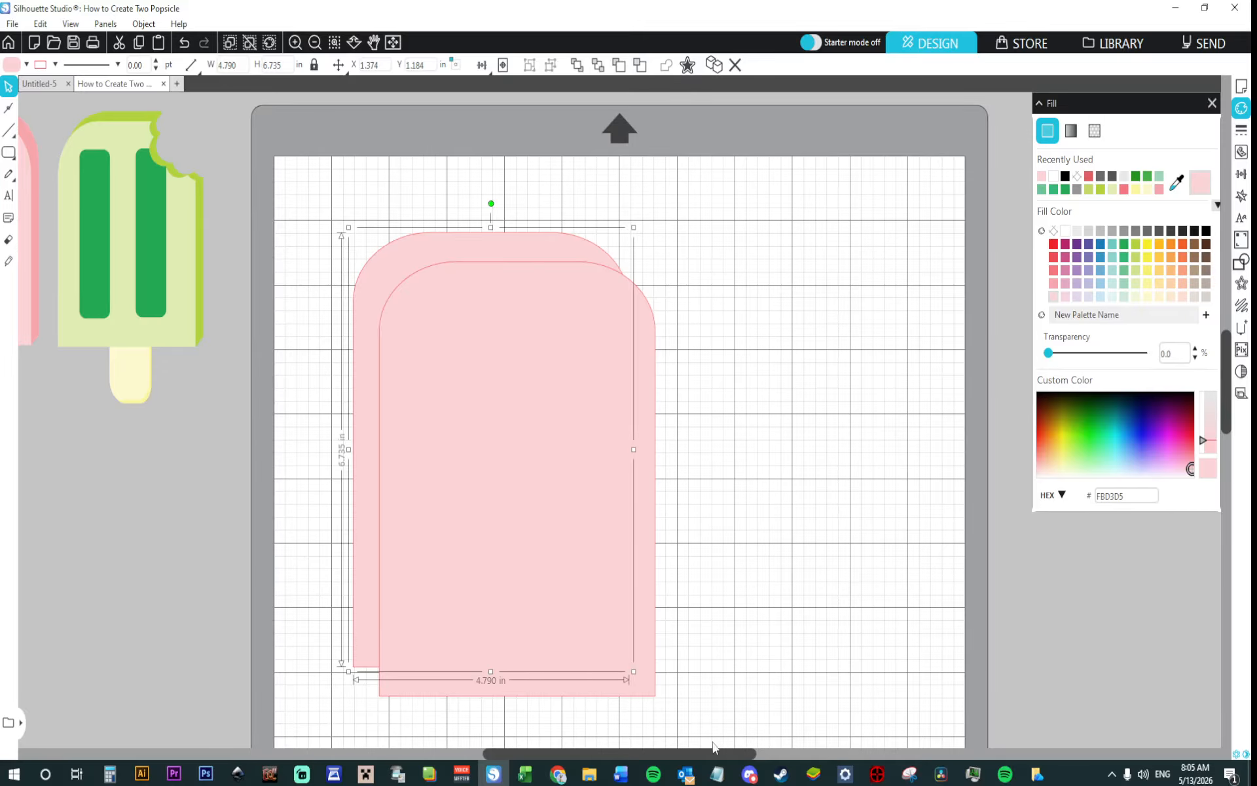
{"action": "left_click_drag", "start_coordinate": [714, 753], "coordinate": [653, 753]}
{"action": "left_click", "coordinate": [1176, 182]}
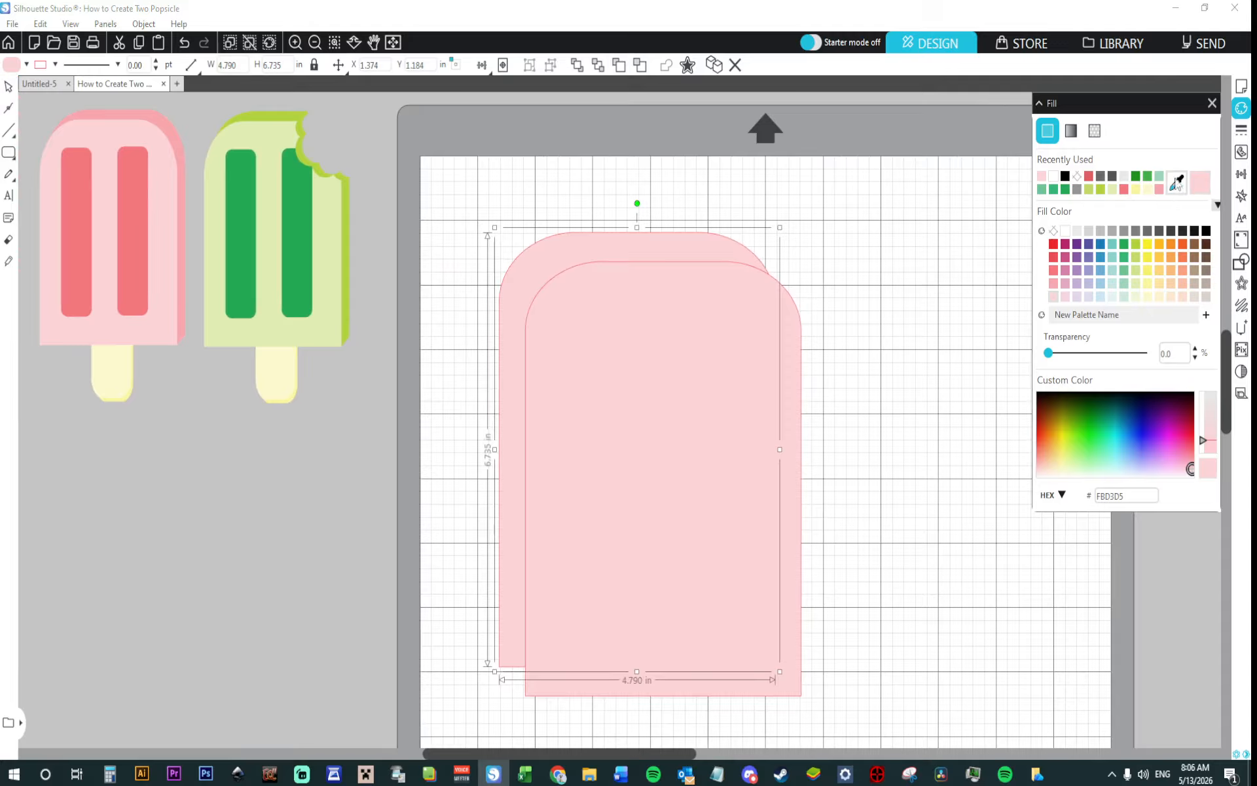
{"action": "left_click", "coordinate": [169, 125]}
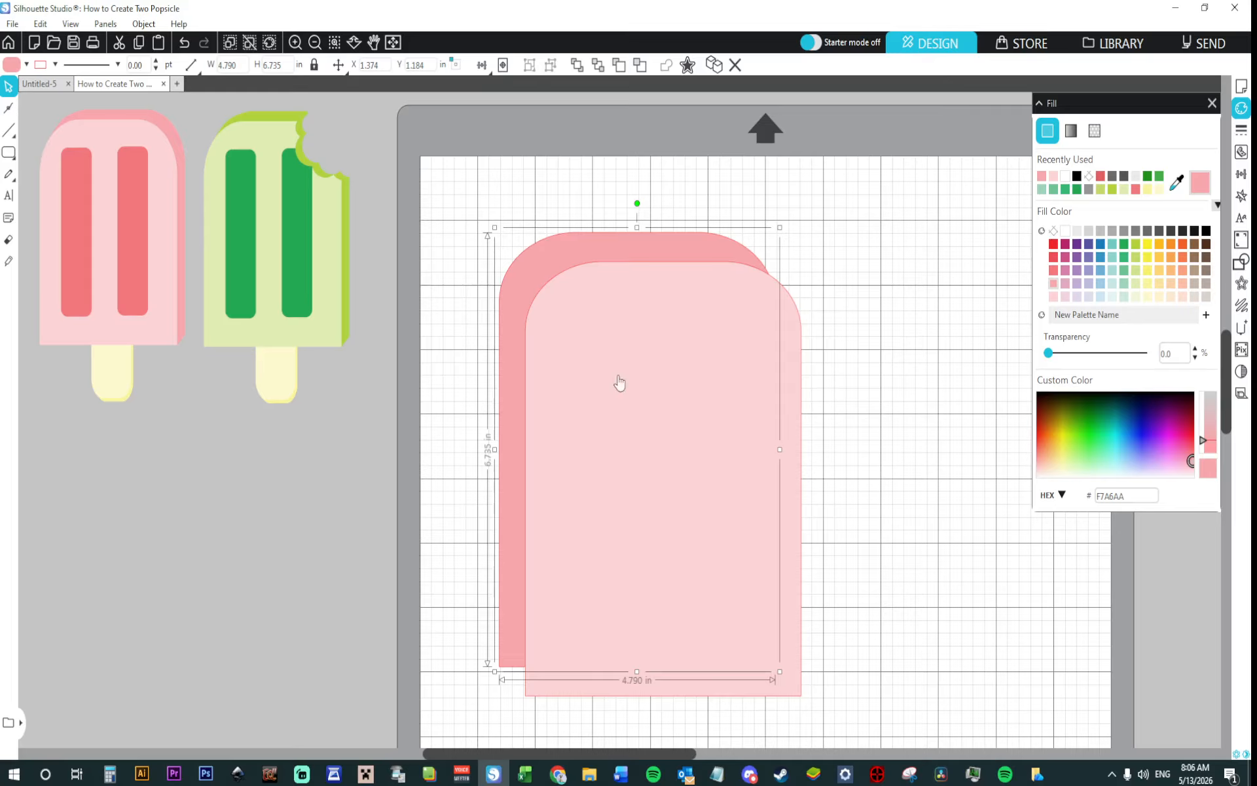
Step: Place the light pink front shape at about X 1.725, Y 1.309 in, leaving a darker rim along its left and top
{"action": "left_click", "coordinate": [672, 389]}
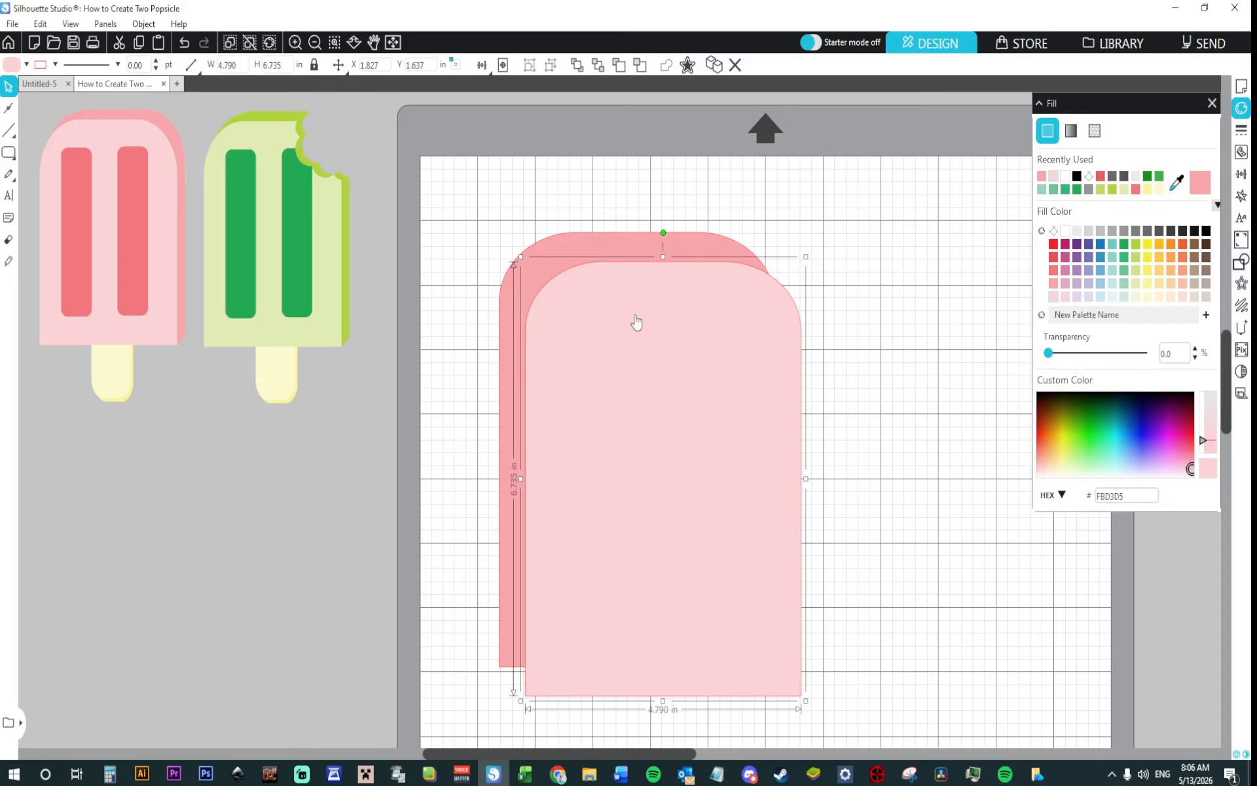
{"action": "left_click_drag", "start_coordinate": [638, 300], "coordinate": [632, 288]}
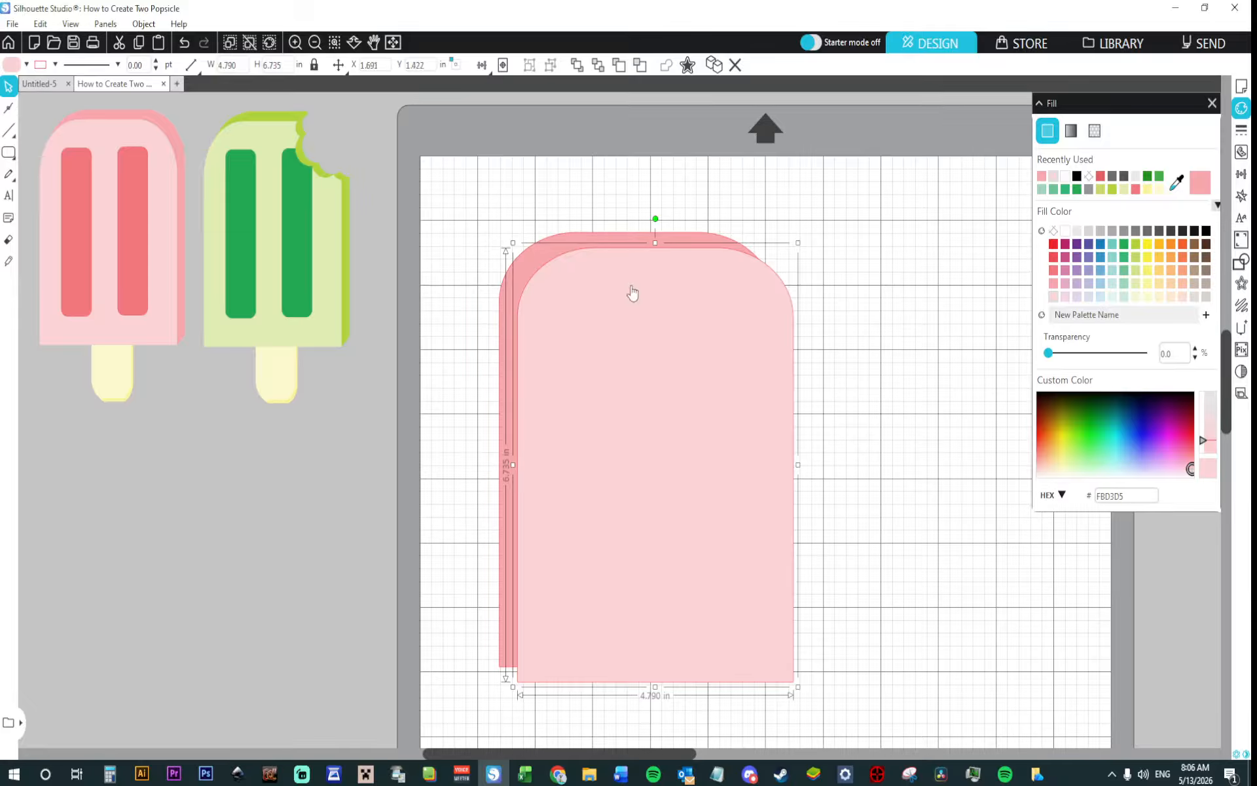
{"action": "left_click_drag", "start_coordinate": [633, 290], "coordinate": [645, 299]}
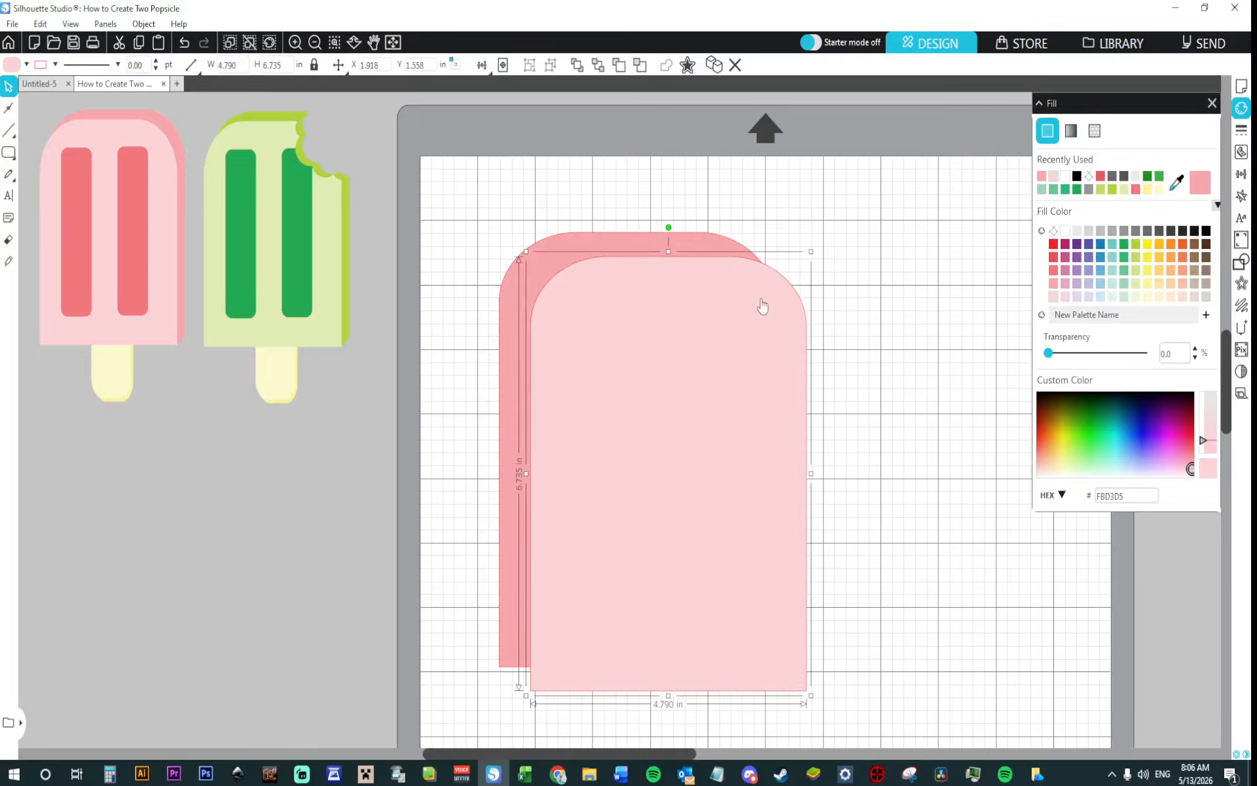
{"action": "left_click_drag", "start_coordinate": [684, 366], "coordinate": [674, 351]}
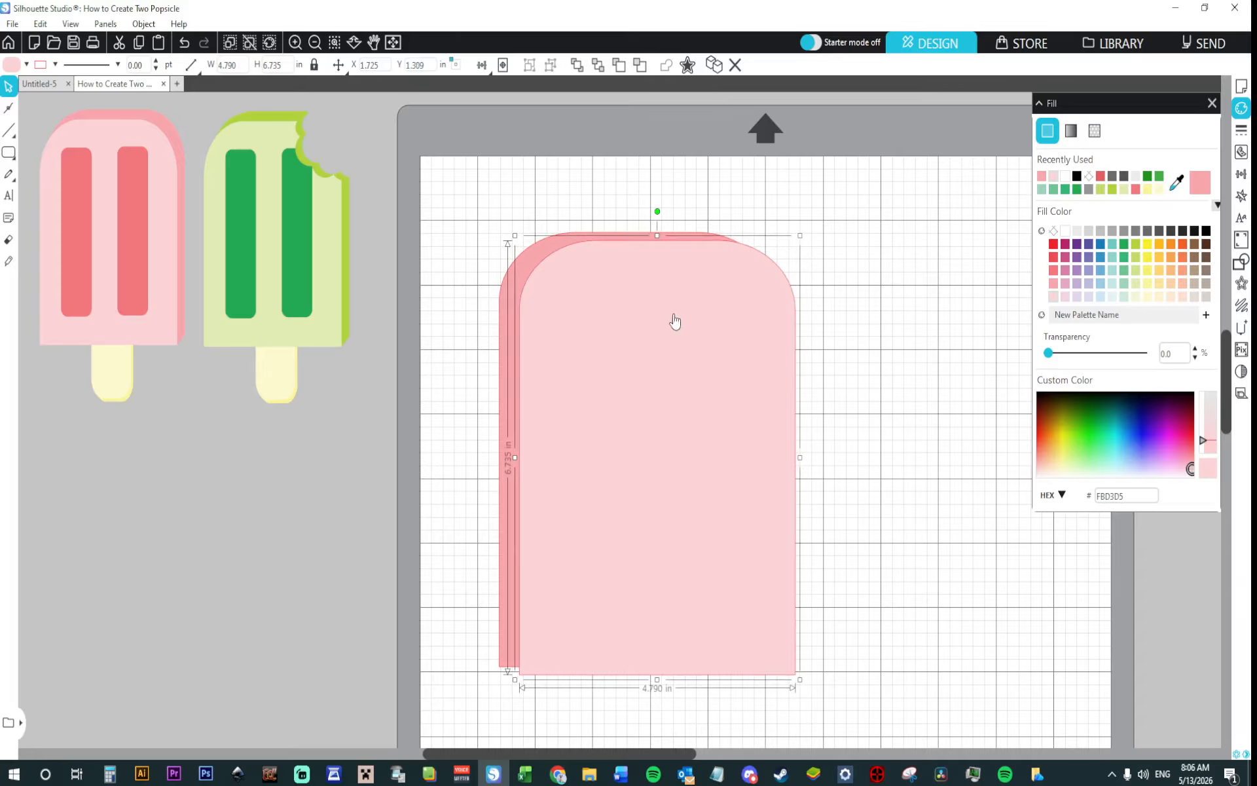
{"action": "left_click", "coordinate": [449, 467]}
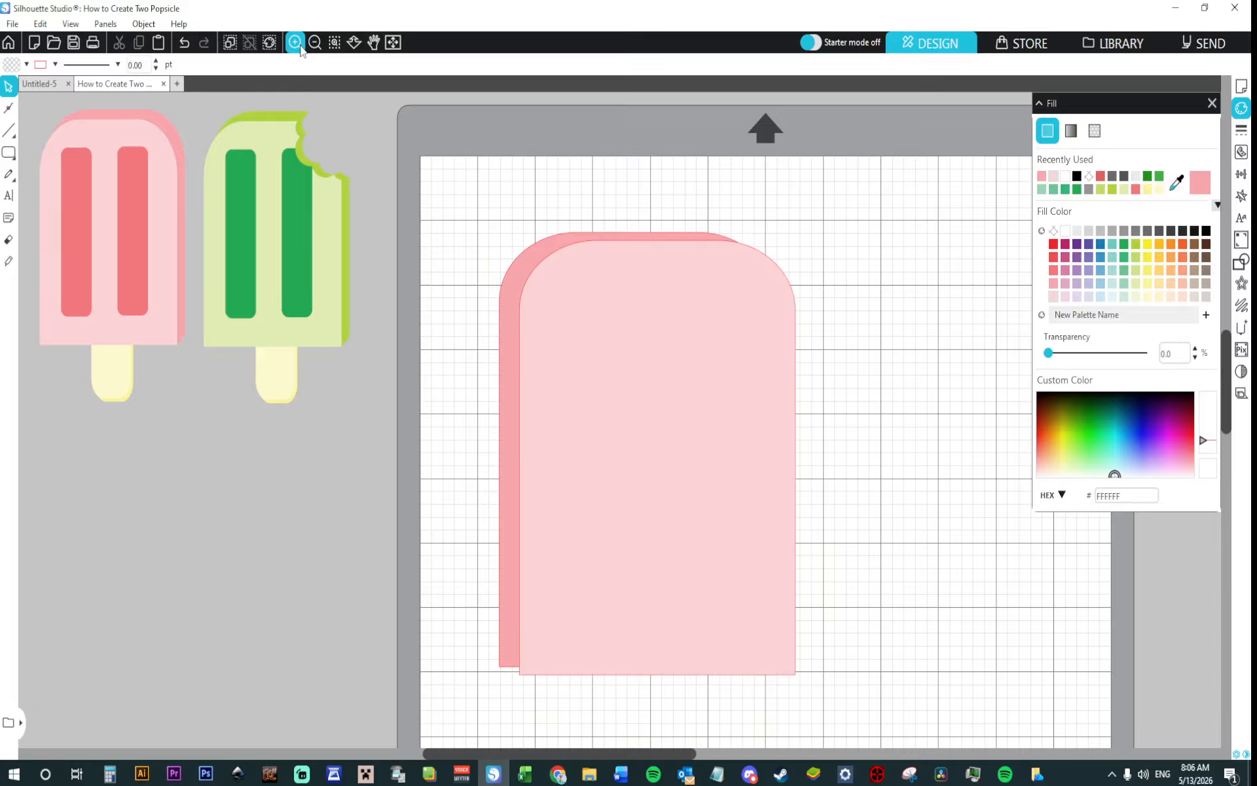
Step: Add a point on the darker shape's bottom edge and align it with the front shape's lower-left corner, forming a slanted edge
{"action": "left_click", "coordinate": [296, 42]}
{"action": "left_click", "coordinate": [295, 42]}
{"action": "scroll", "coordinate": [321, 194], "scroll_direction": "down", "scroll_amount": 5}
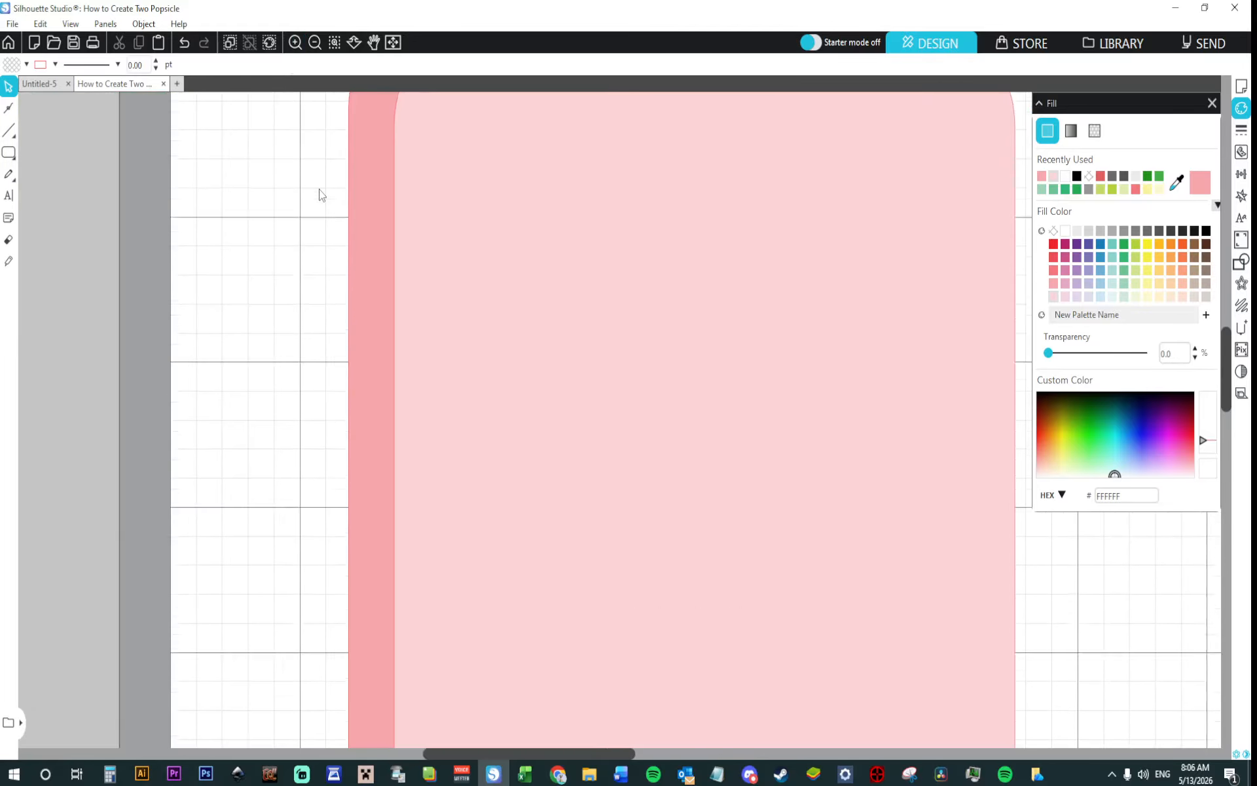
{"action": "scroll", "coordinate": [321, 194], "scroll_direction": "down", "scroll_amount": 1}
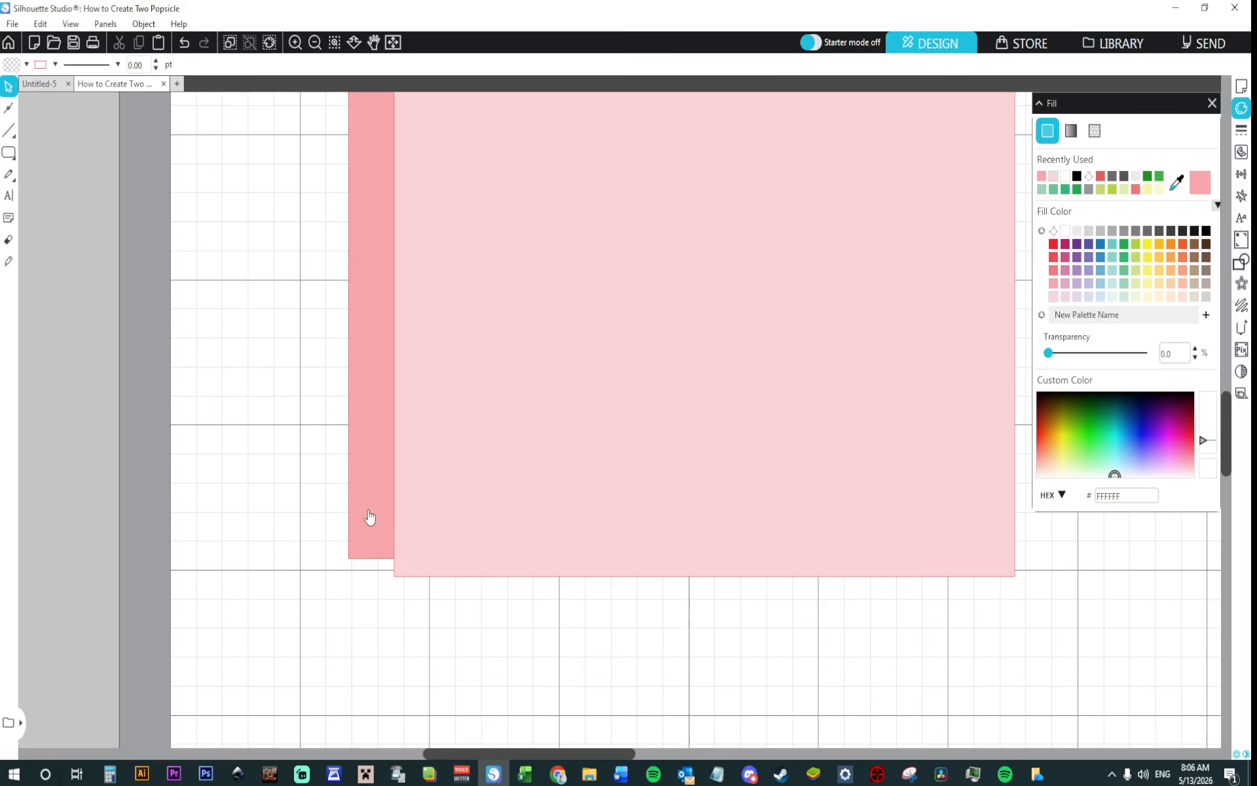
{"action": "double_click", "coordinate": [369, 517]}
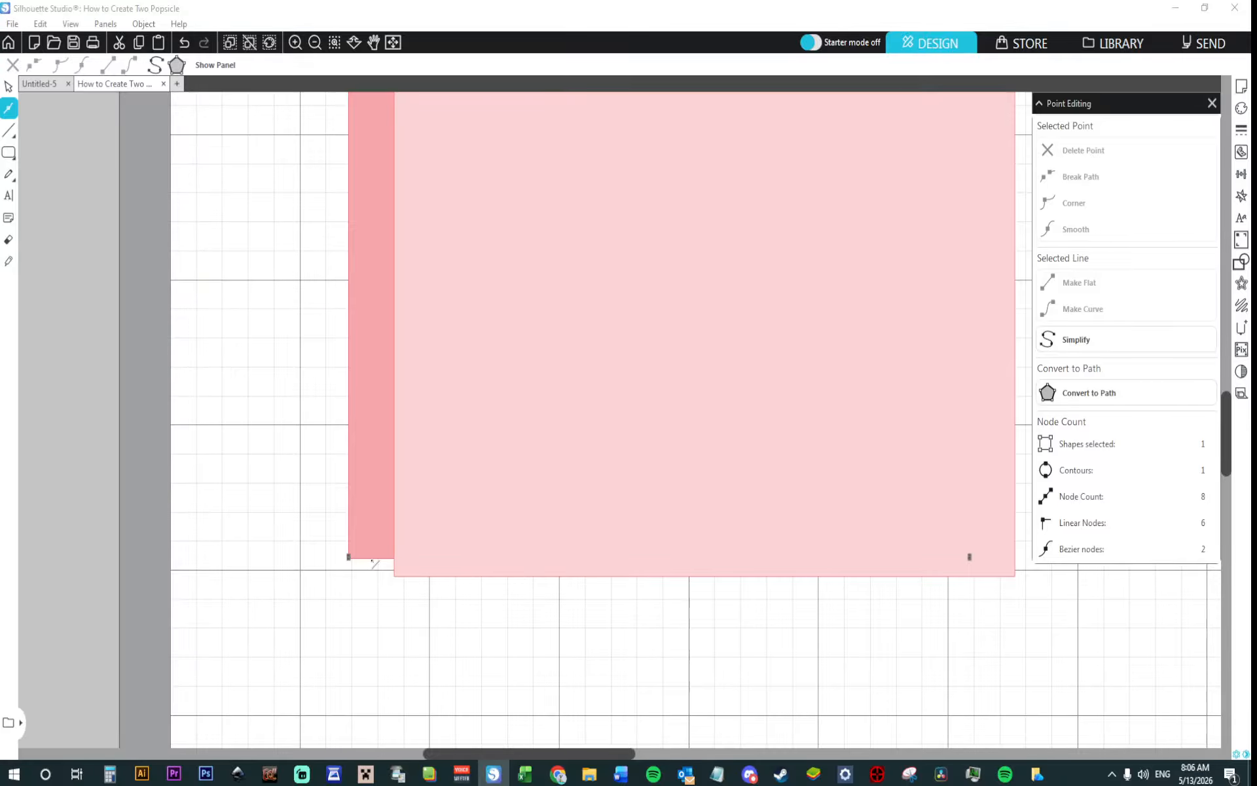
{"action": "left_click", "coordinate": [371, 558]}
{"action": "left_click_drag", "start_coordinate": [372, 561], "coordinate": [396, 583]}
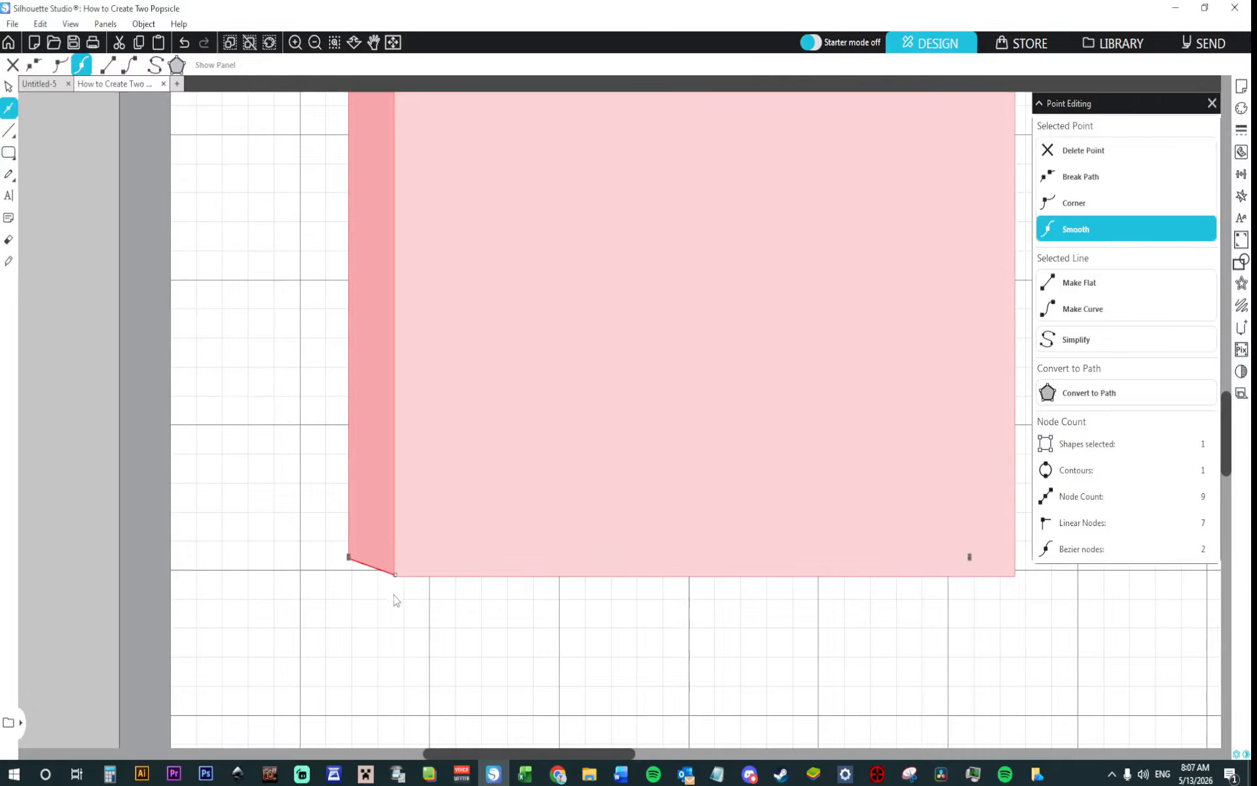
{"action": "left_click", "coordinate": [404, 635]}
{"action": "double_click", "coordinate": [385, 572]}
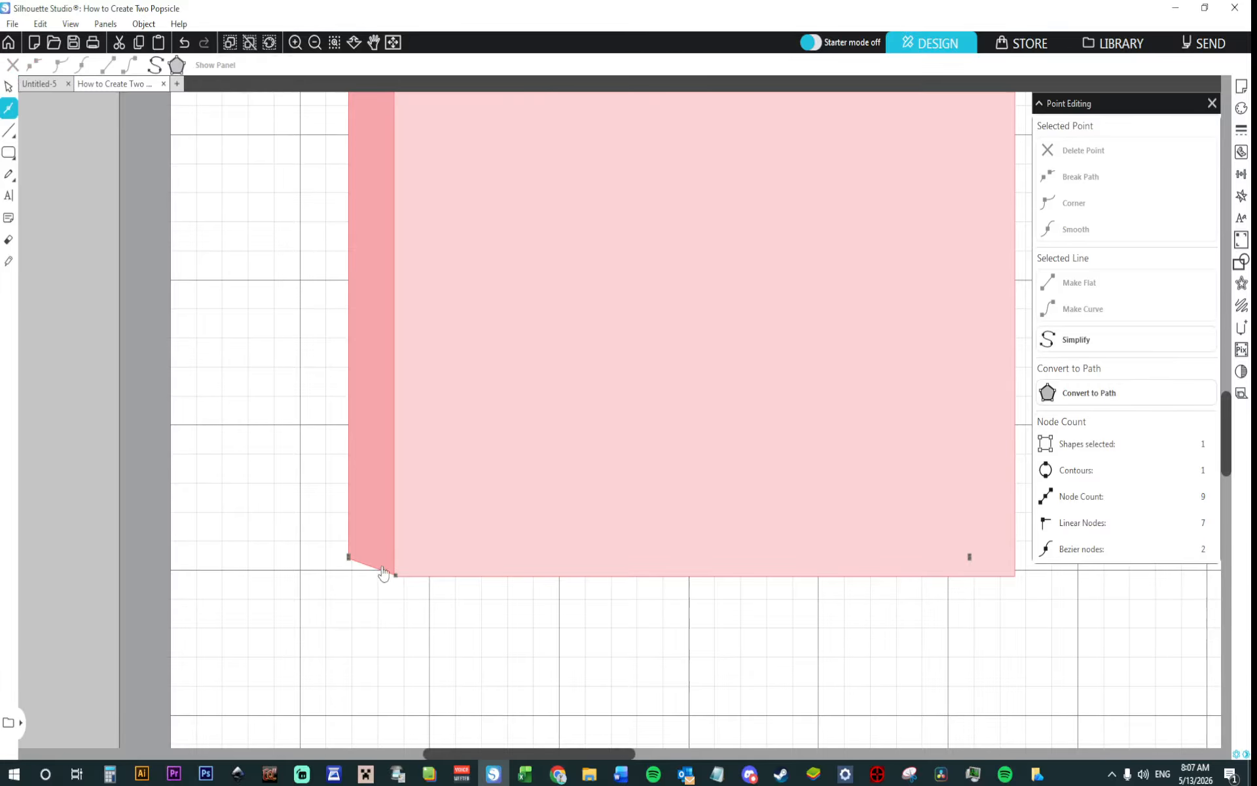
{"action": "left_click", "coordinate": [396, 577]}
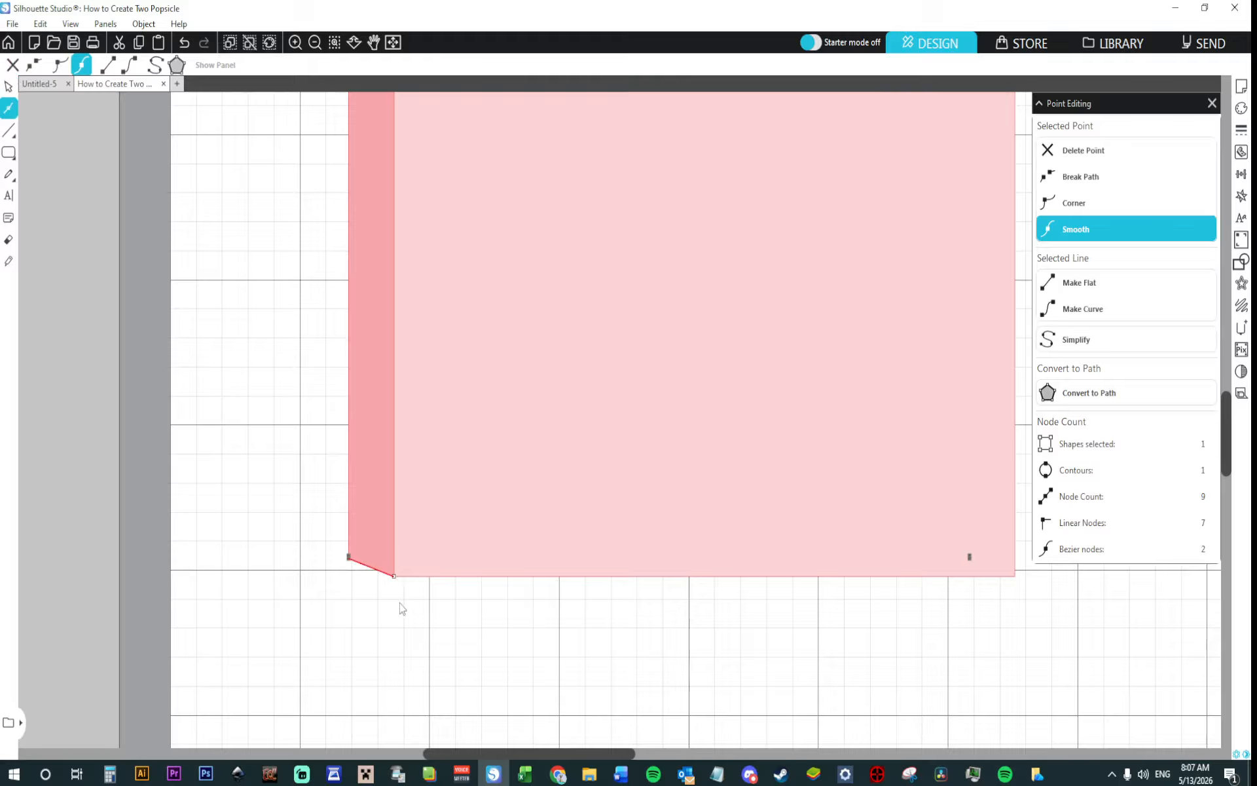
{"action": "left_click", "coordinate": [406, 632]}
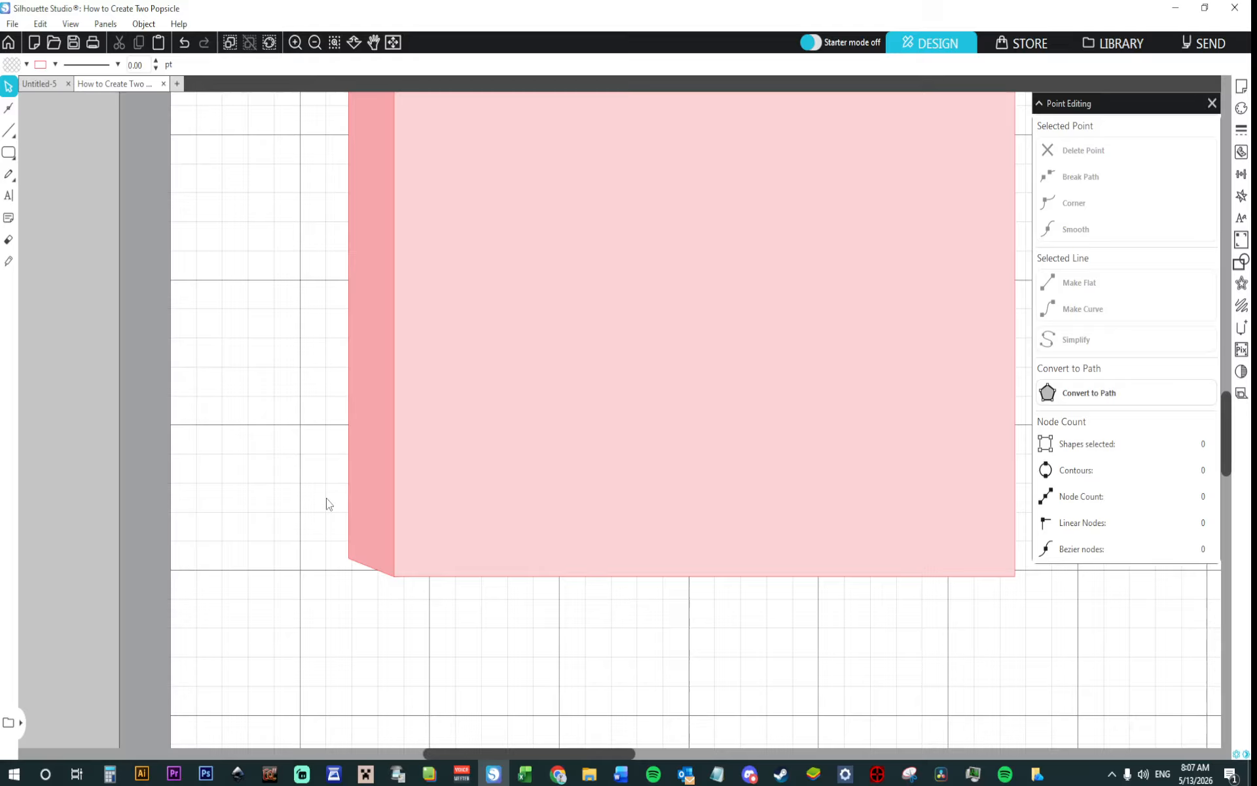
Step: Group the light and dark pink shapes into one popsicle body
{"action": "left_click", "coordinate": [393, 42]}
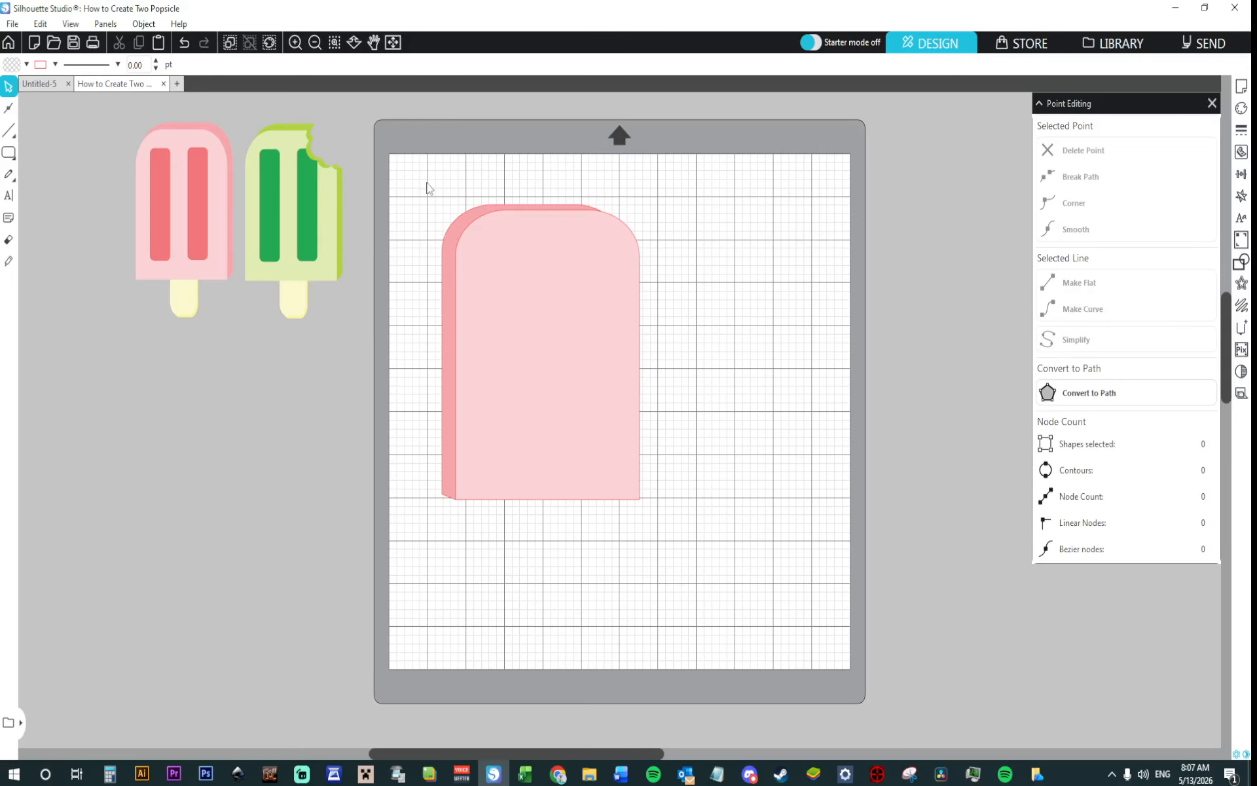
{"action": "left_click_drag", "start_coordinate": [426, 188], "coordinate": [516, 317]}
{"action": "right_click", "coordinate": [568, 389]}
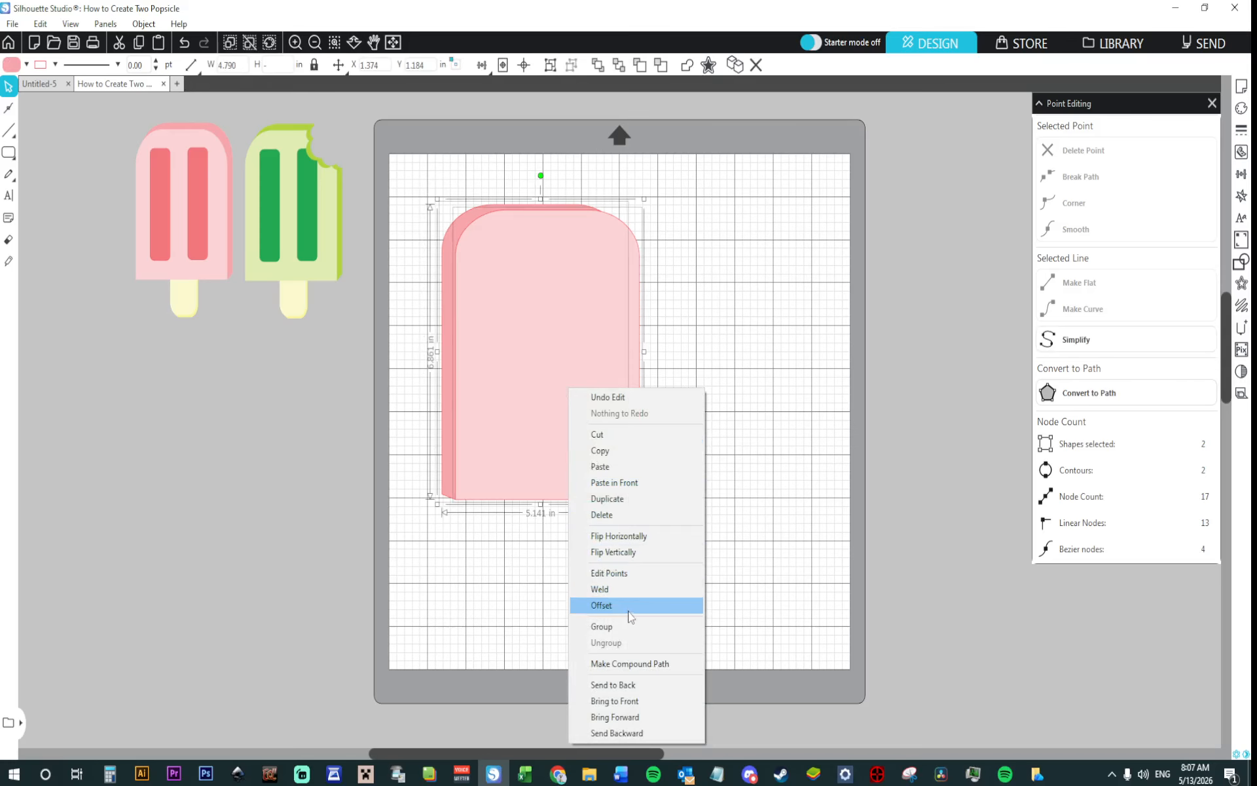
{"action": "left_click", "coordinate": [603, 626]}
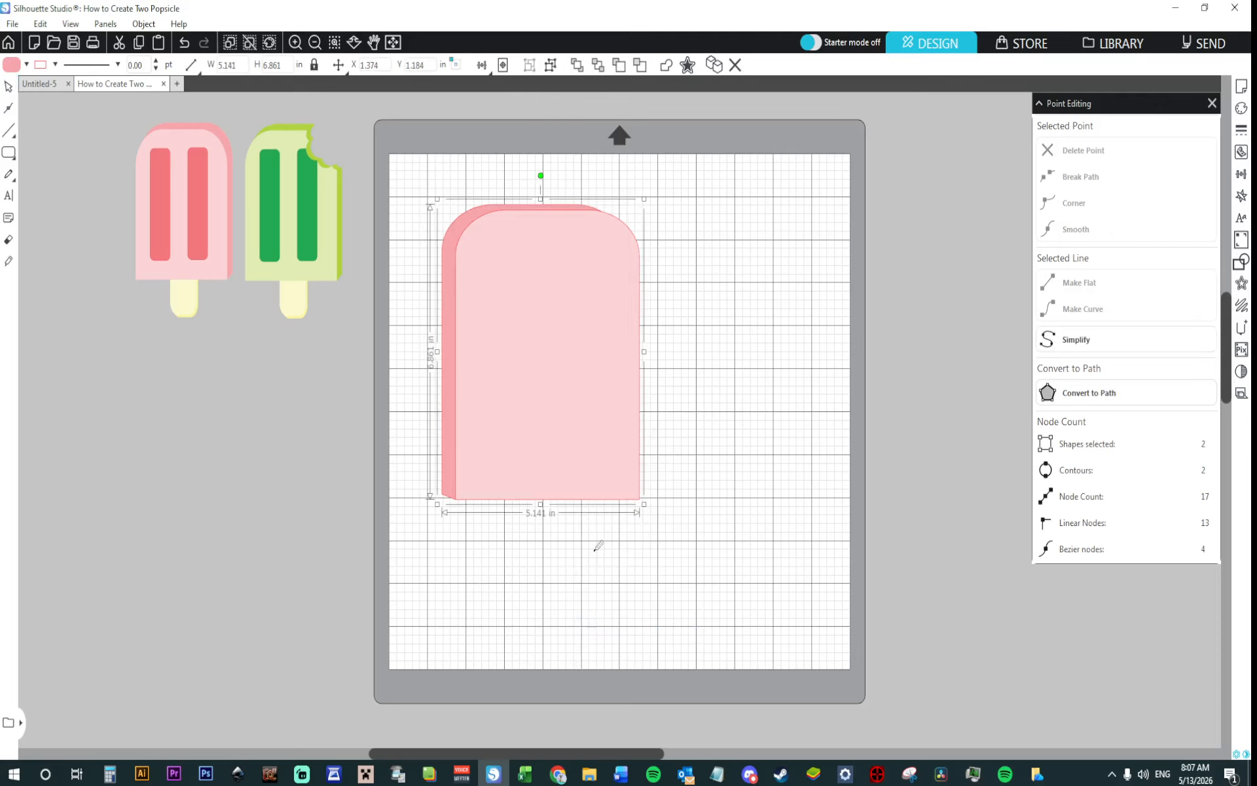
Step: Duplicate the grouped popsicle body, place the copy to the right of the original, and ungroup it
{"action": "key", "text": "ctrl+d"}
{"action": "left_click_drag", "start_coordinate": [586, 409], "coordinate": [793, 416]}
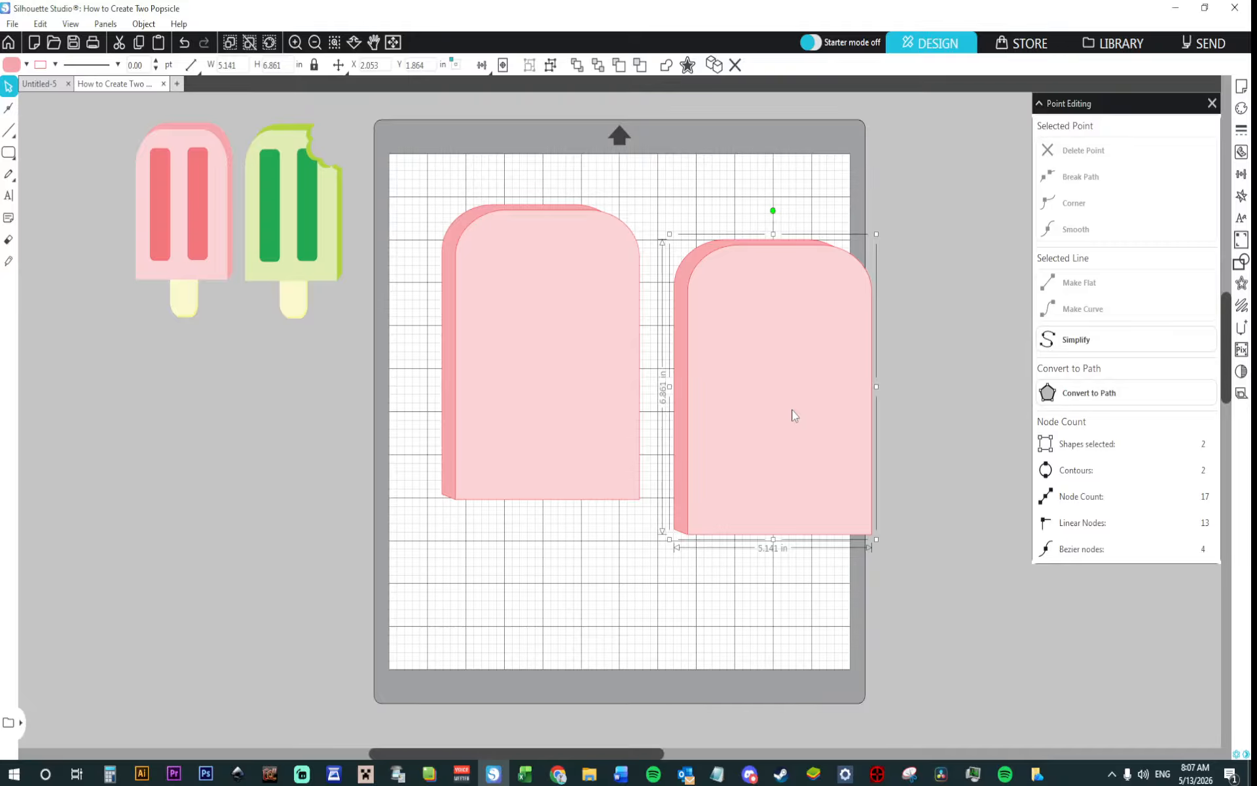
{"action": "right_click", "coordinate": [776, 431]}
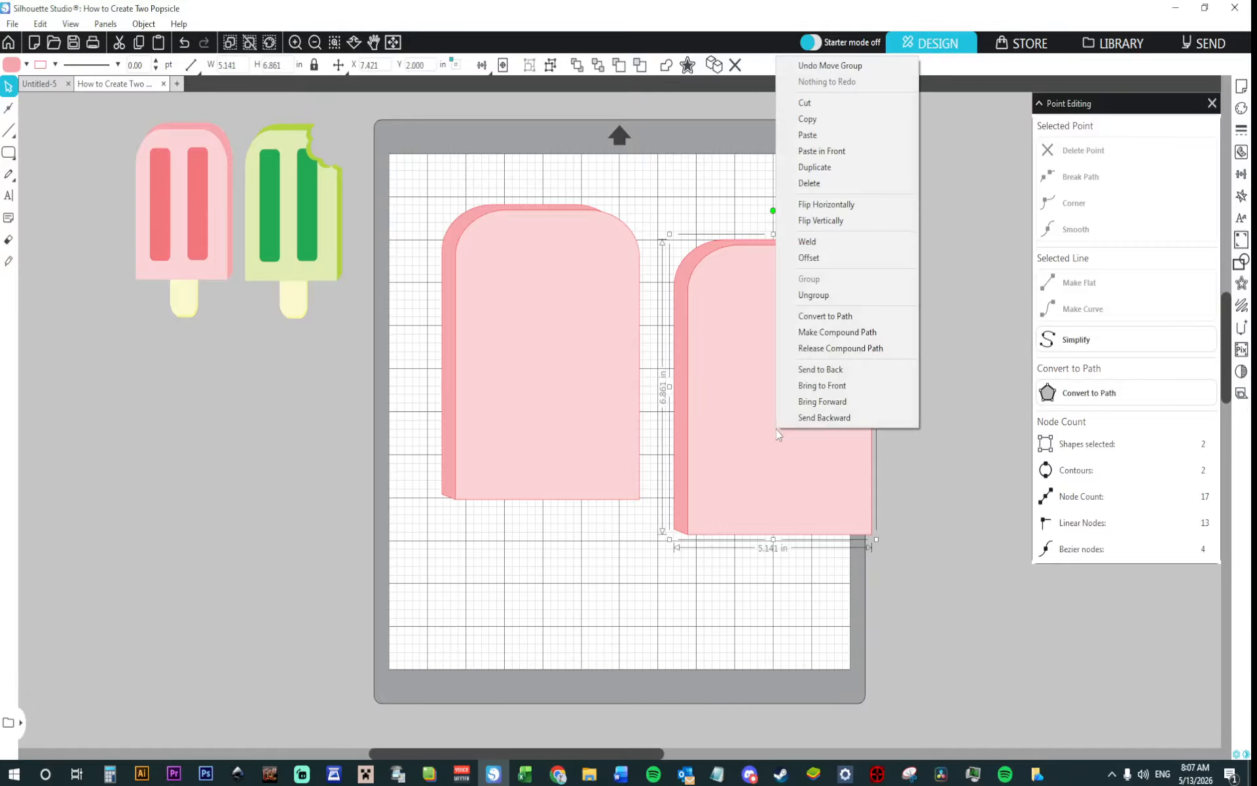
{"action": "left_click", "coordinate": [807, 294]}
Step: Fill the copy's front shape with the sample stick's pale yellow (FCFACF) and its rear shape with the stick's darker yellow edge color (FAF59E)
{"action": "left_click", "coordinate": [764, 225]}
{"action": "left_click", "coordinate": [761, 276]}
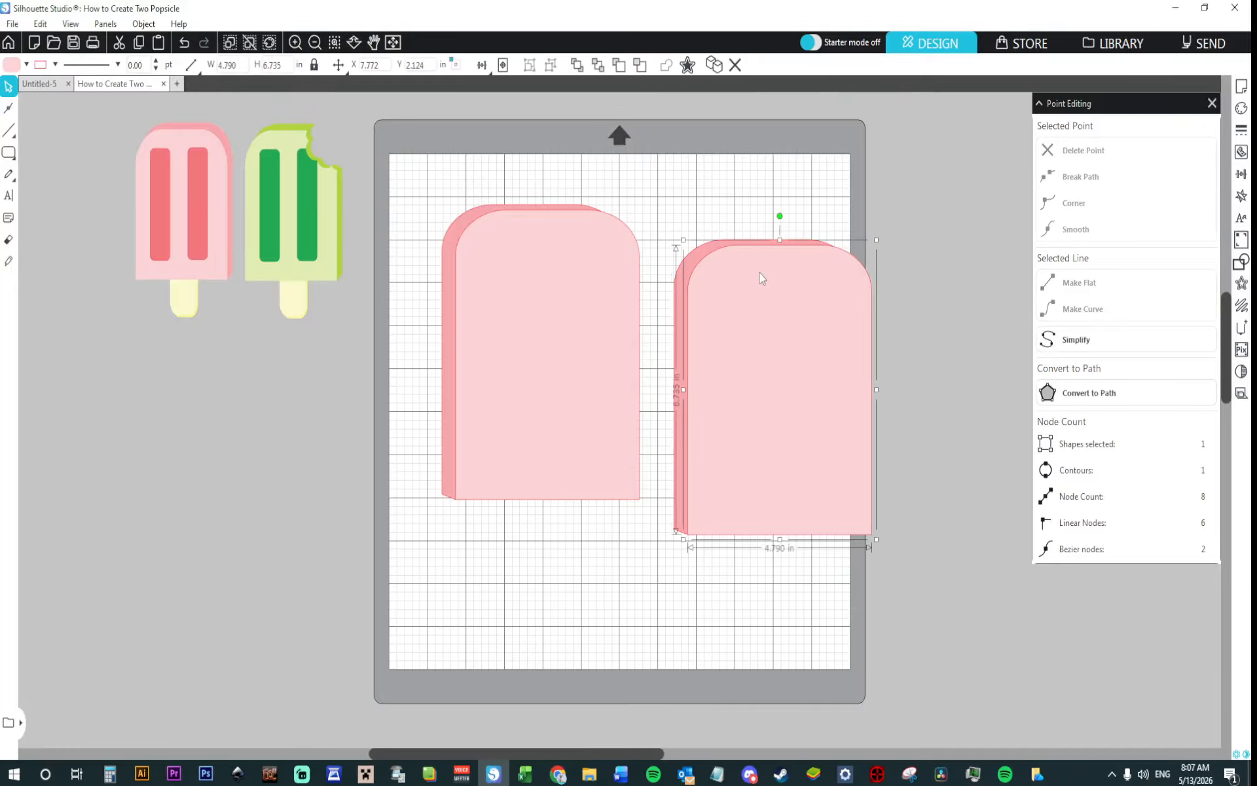
{"action": "left_click", "coordinate": [1244, 109]}
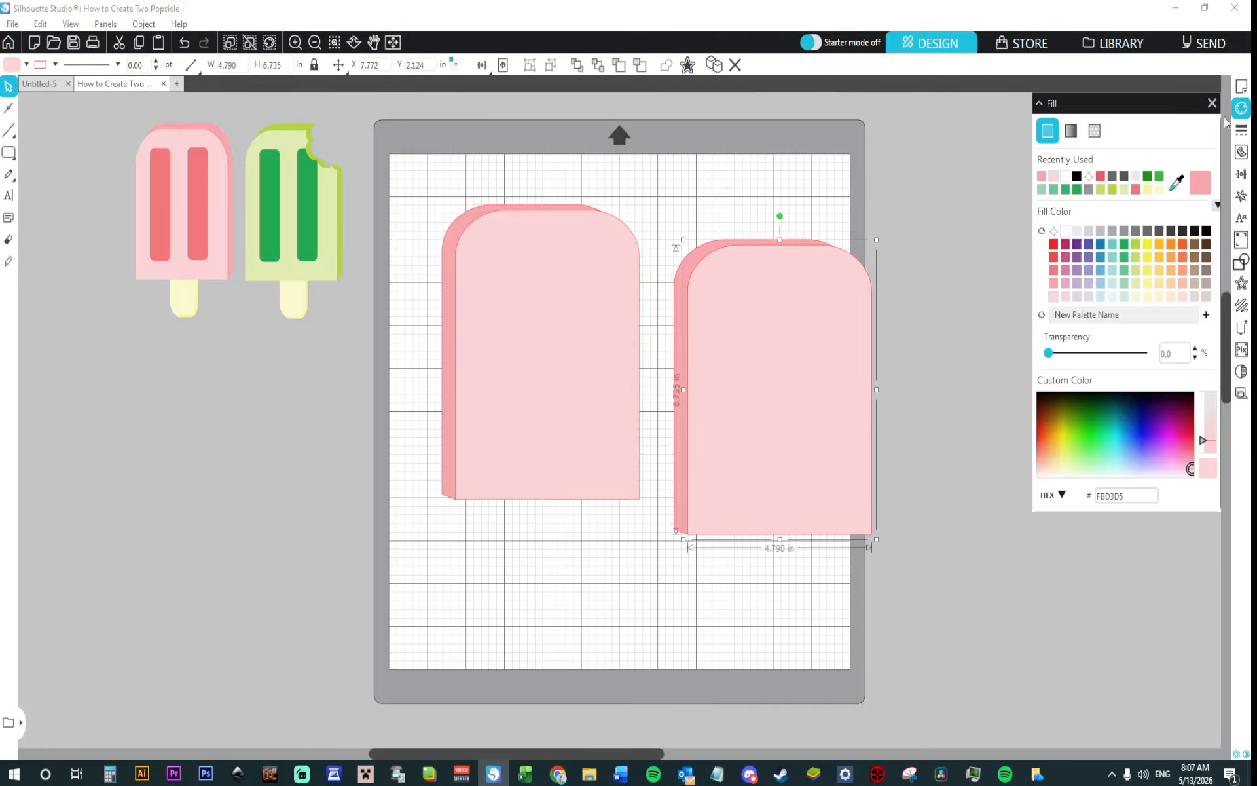
{"action": "left_click", "coordinate": [1176, 182]}
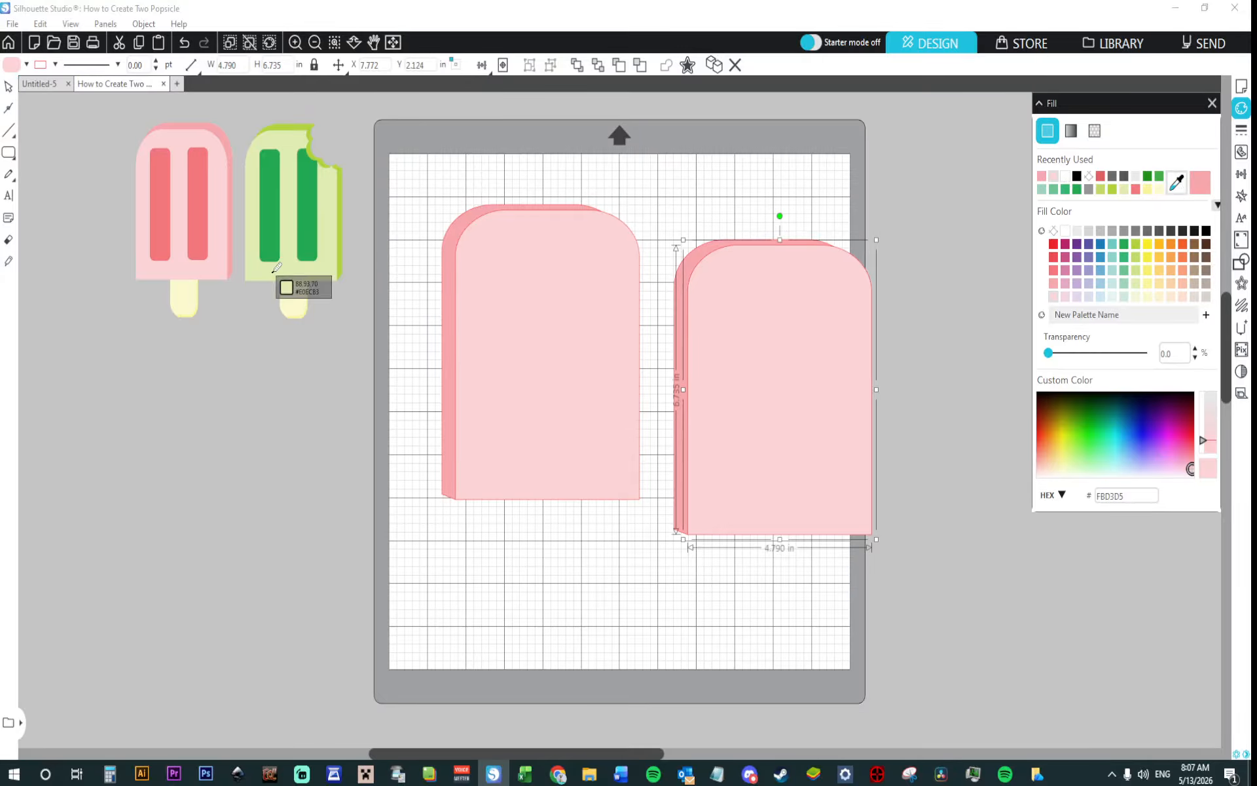
{"action": "left_click", "coordinate": [191, 292]}
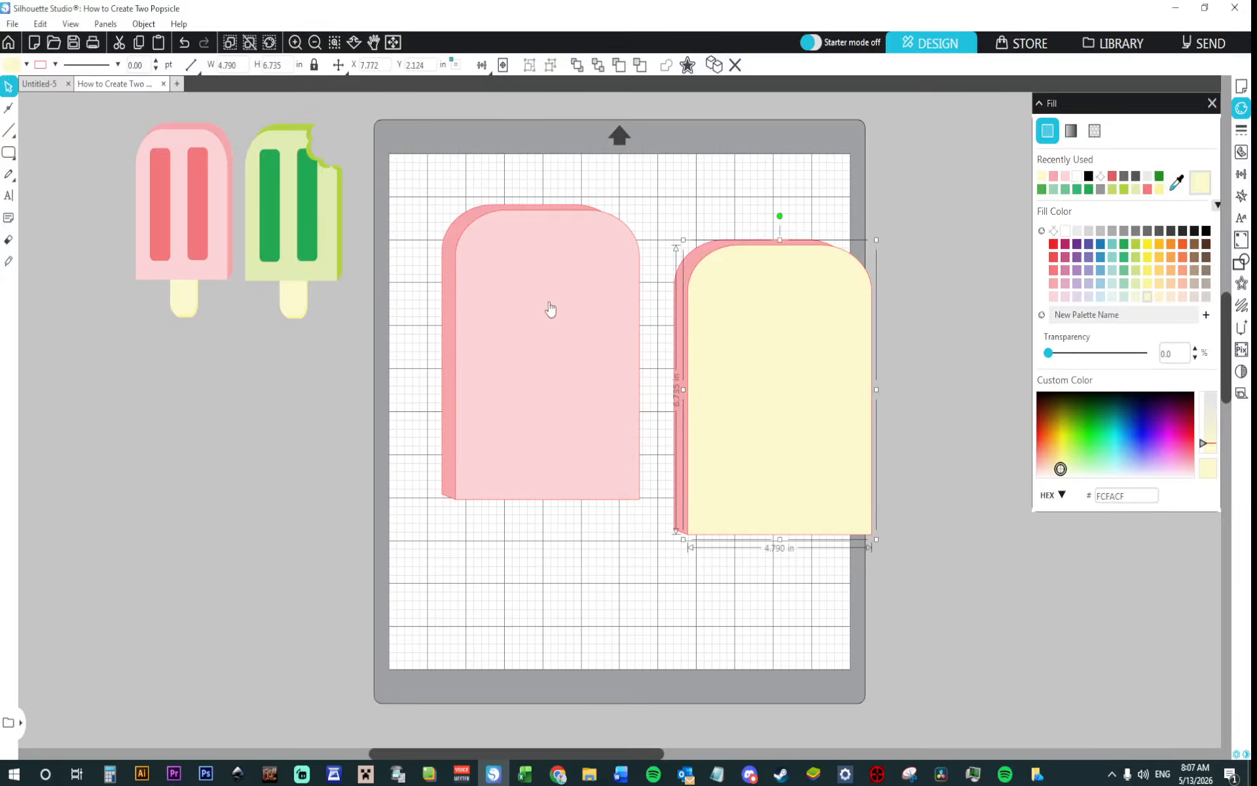
{"action": "left_click", "coordinate": [695, 257]}
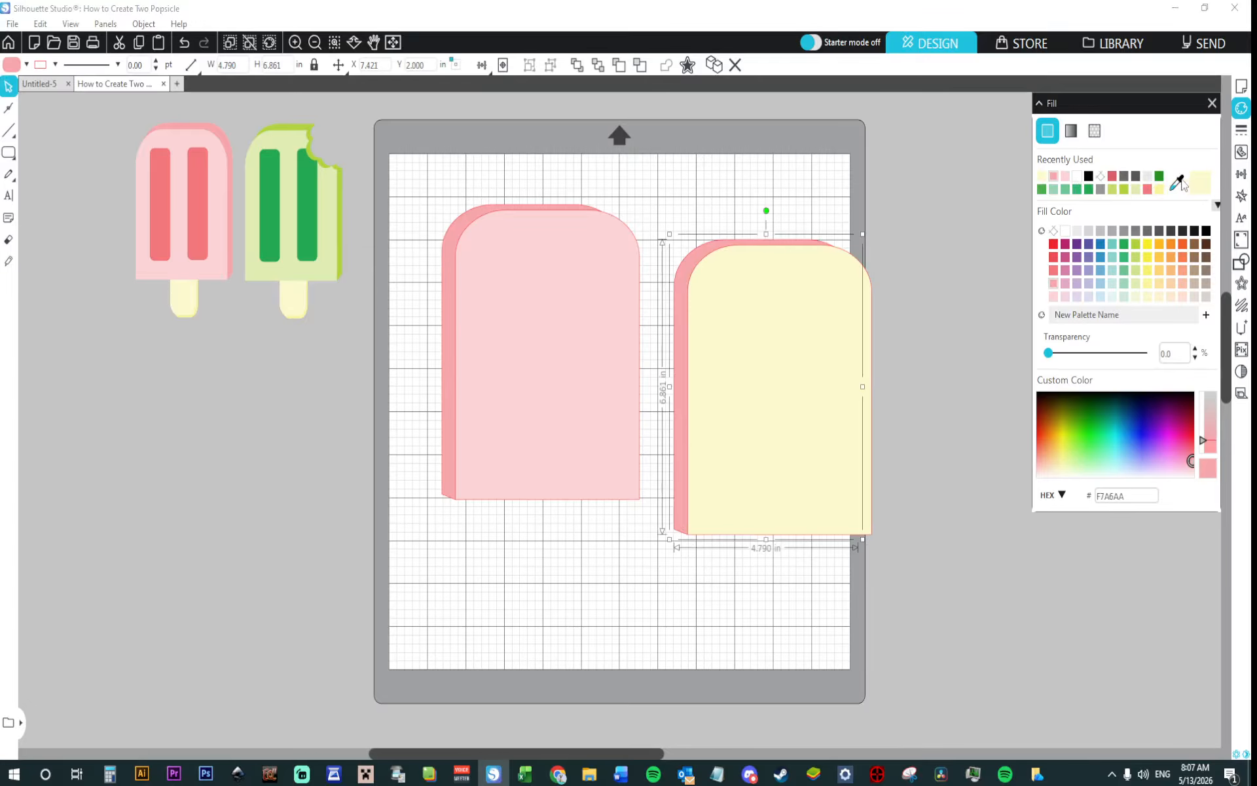
{"action": "left_click", "coordinate": [1176, 182]}
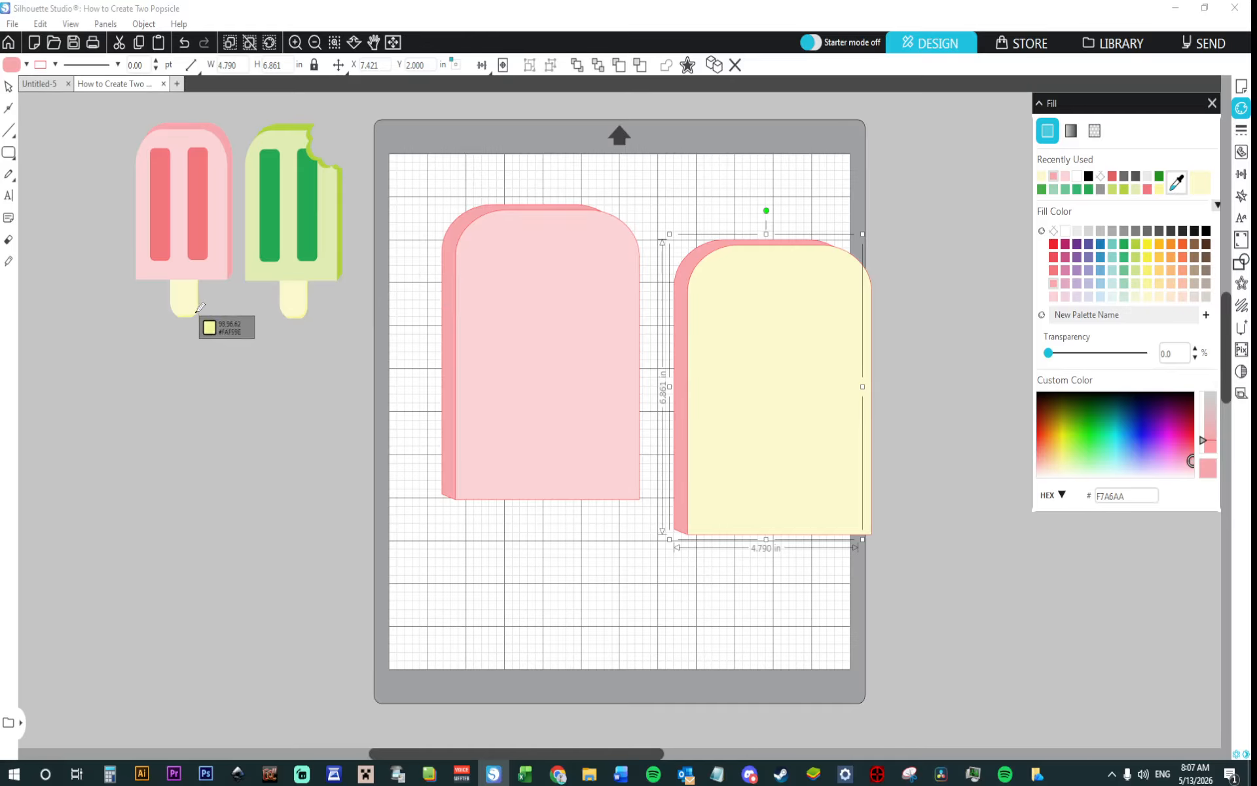
{"action": "left_click", "coordinate": [197, 304]}
Step: Group the two yellow shapes and scale the group down to about 1.79 × 2.389 in
{"action": "left_click_drag", "start_coordinate": [697, 205], "coordinate": [741, 314]}
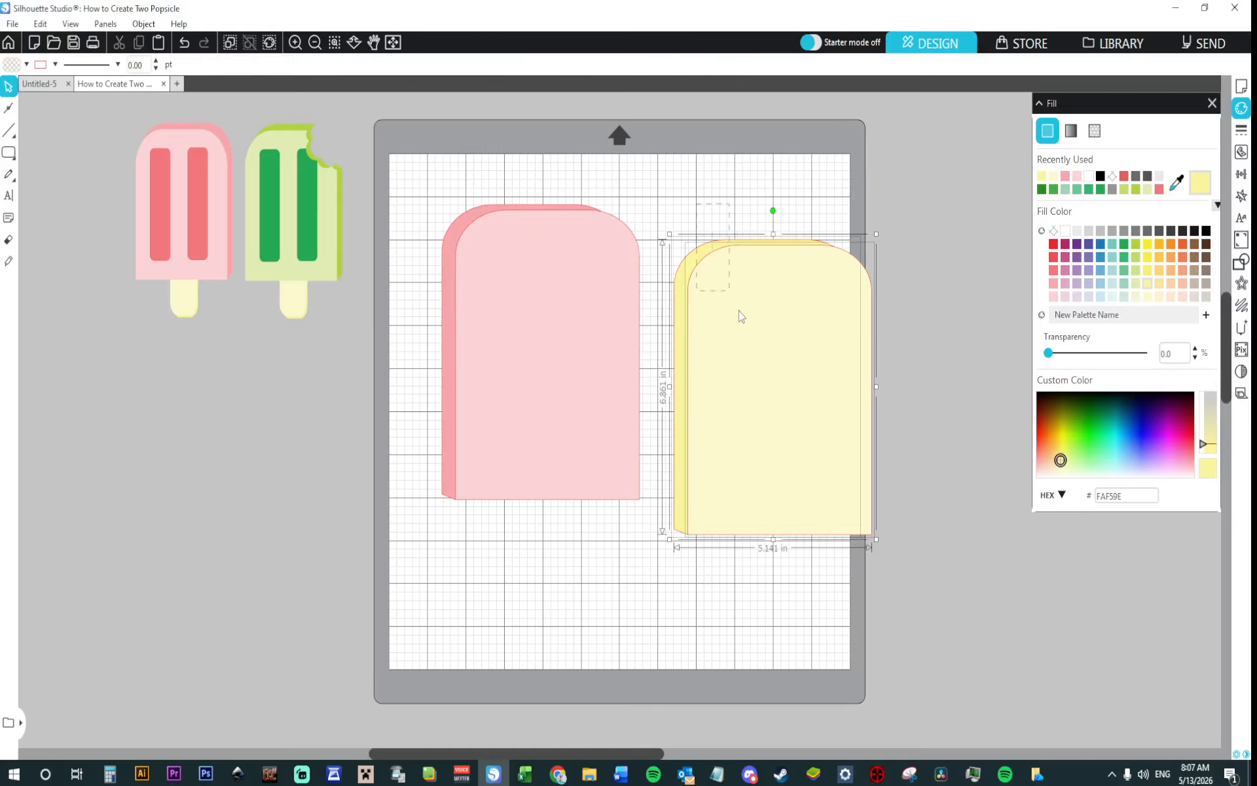
{"action": "right_click", "coordinate": [749, 290]}
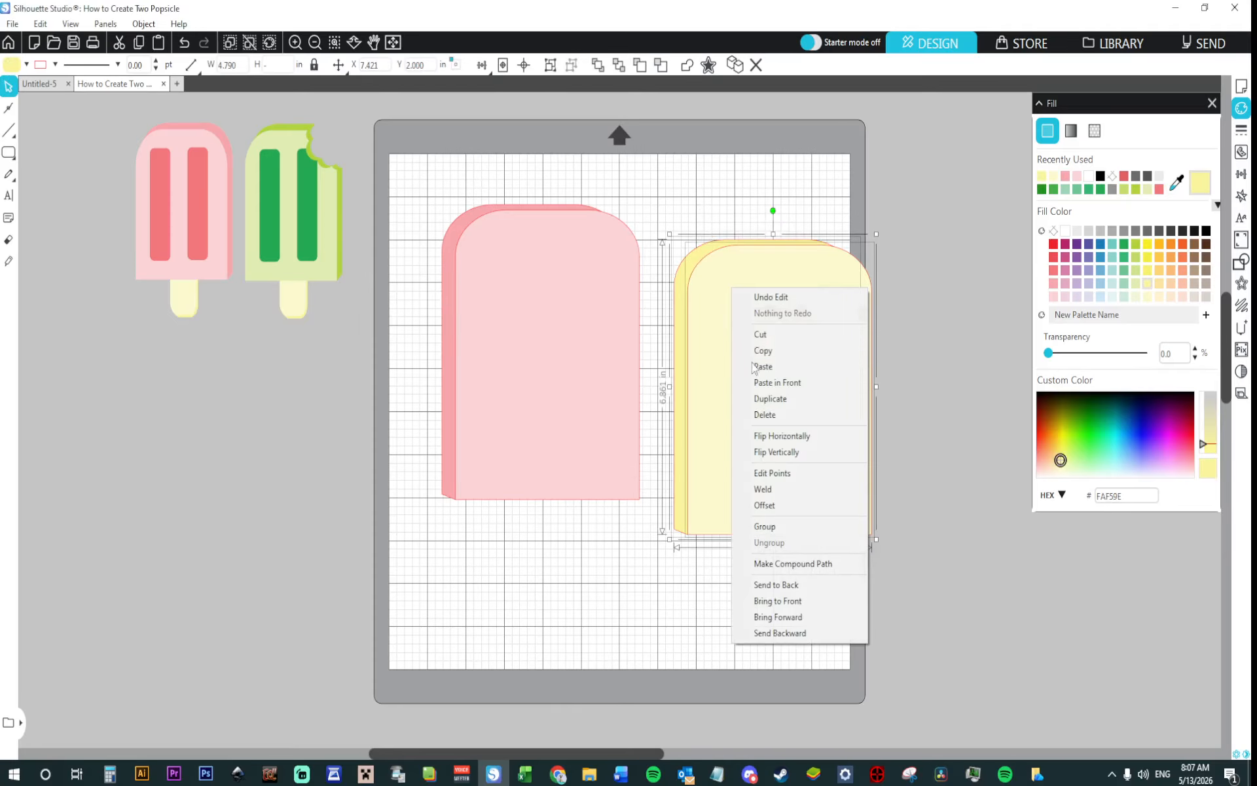
{"action": "left_click", "coordinate": [765, 527]}
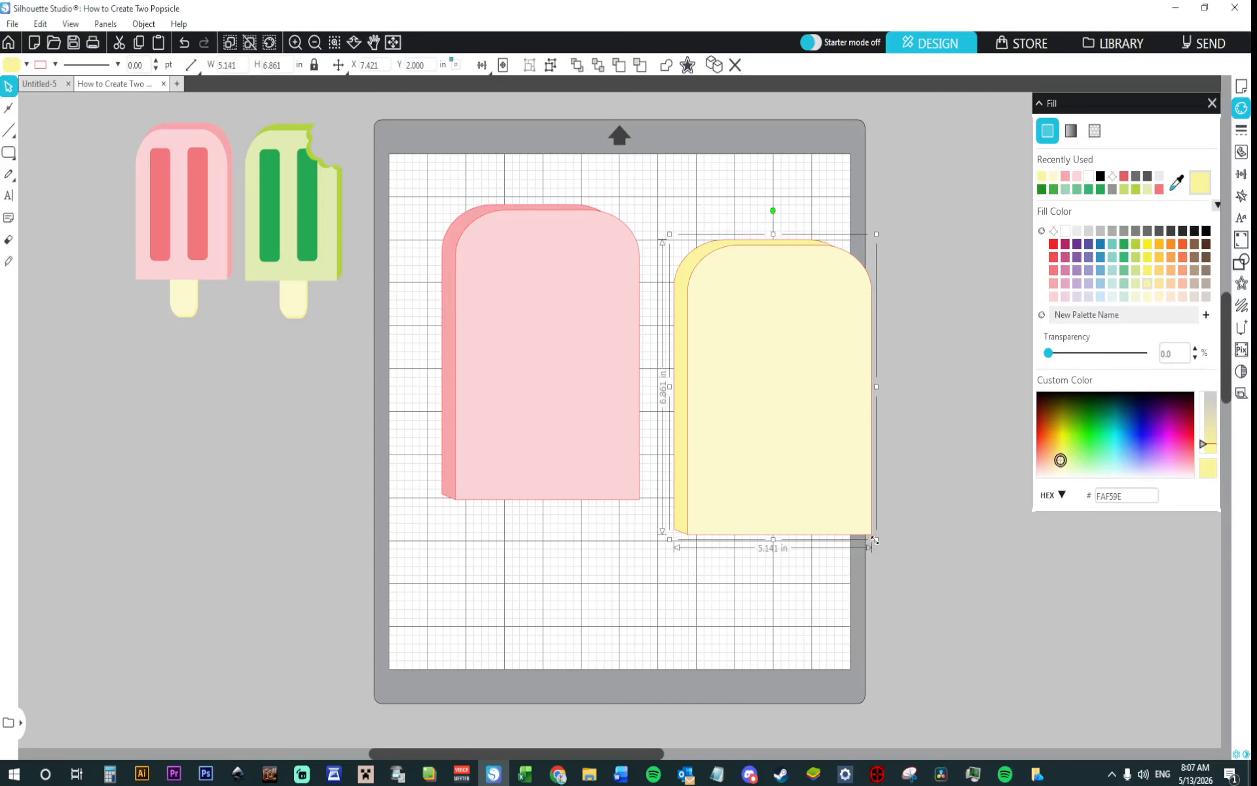
{"action": "left_click_drag", "start_coordinate": [876, 540], "coordinate": [730, 362]}
Step: Move the small yellow group onto the lower part of the pink body and flip it vertically so its rounded end points down
{"action": "left_click_drag", "start_coordinate": [728, 308], "coordinate": [569, 482]}
{"action": "right_click", "coordinate": [569, 483]}
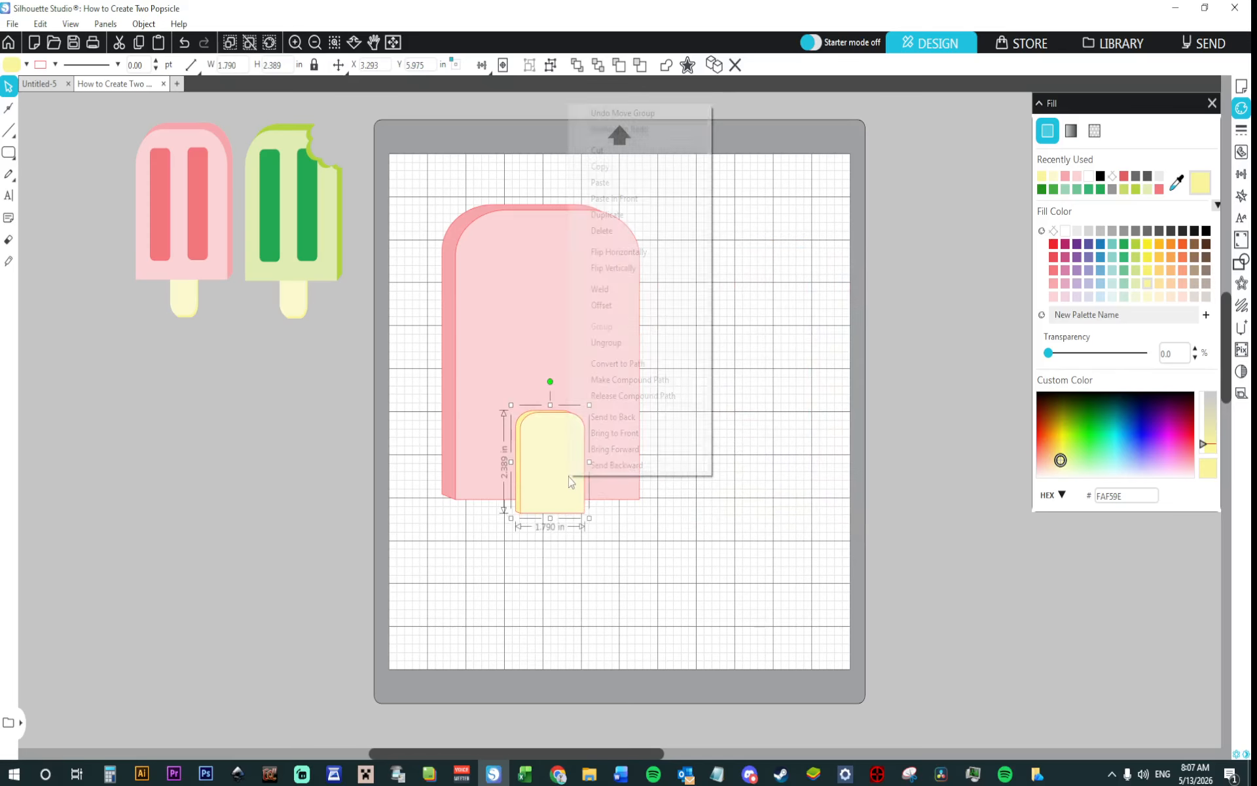
{"action": "left_click", "coordinate": [615, 269]}
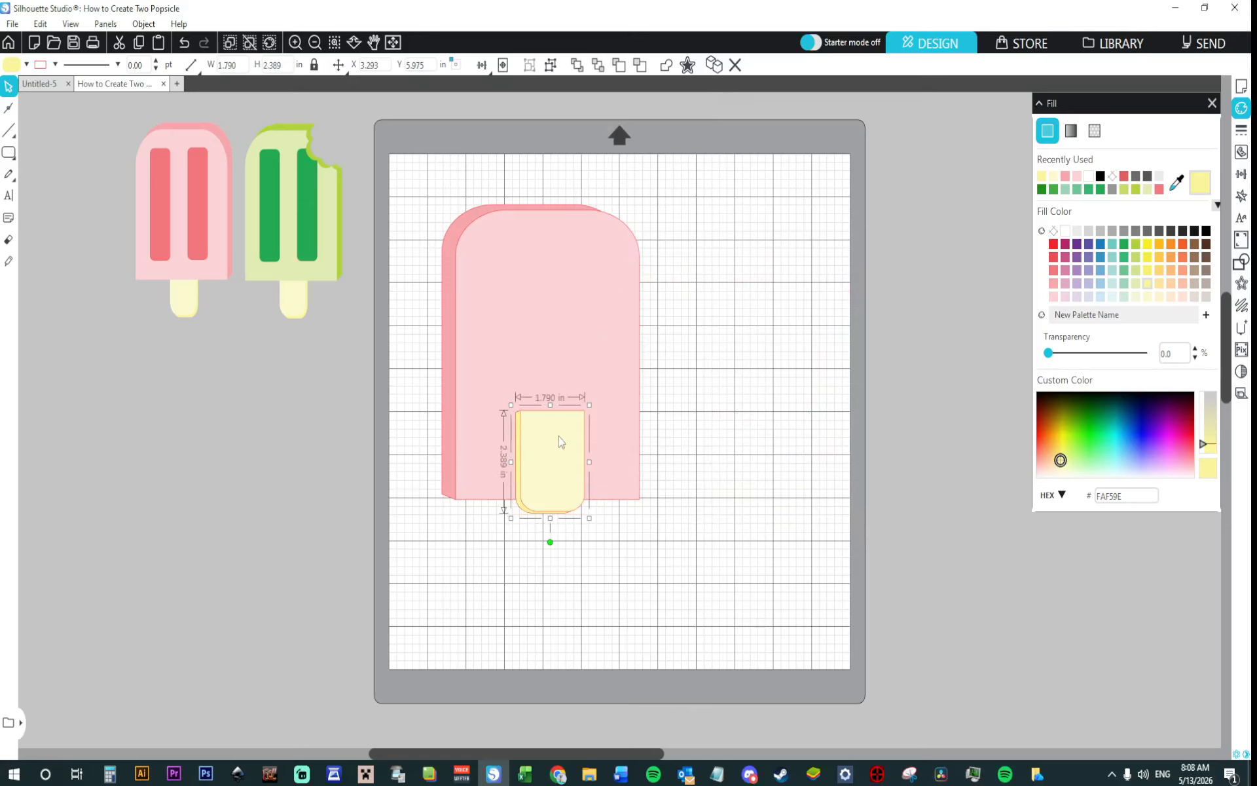
Step: Send the yellow stick behind the pink body and place it at about X 3.056, Y 7.486 in, protruding below
{"action": "left_click_drag", "start_coordinate": [560, 441], "coordinate": [558, 462]}
{"action": "right_click", "coordinate": [558, 462]}
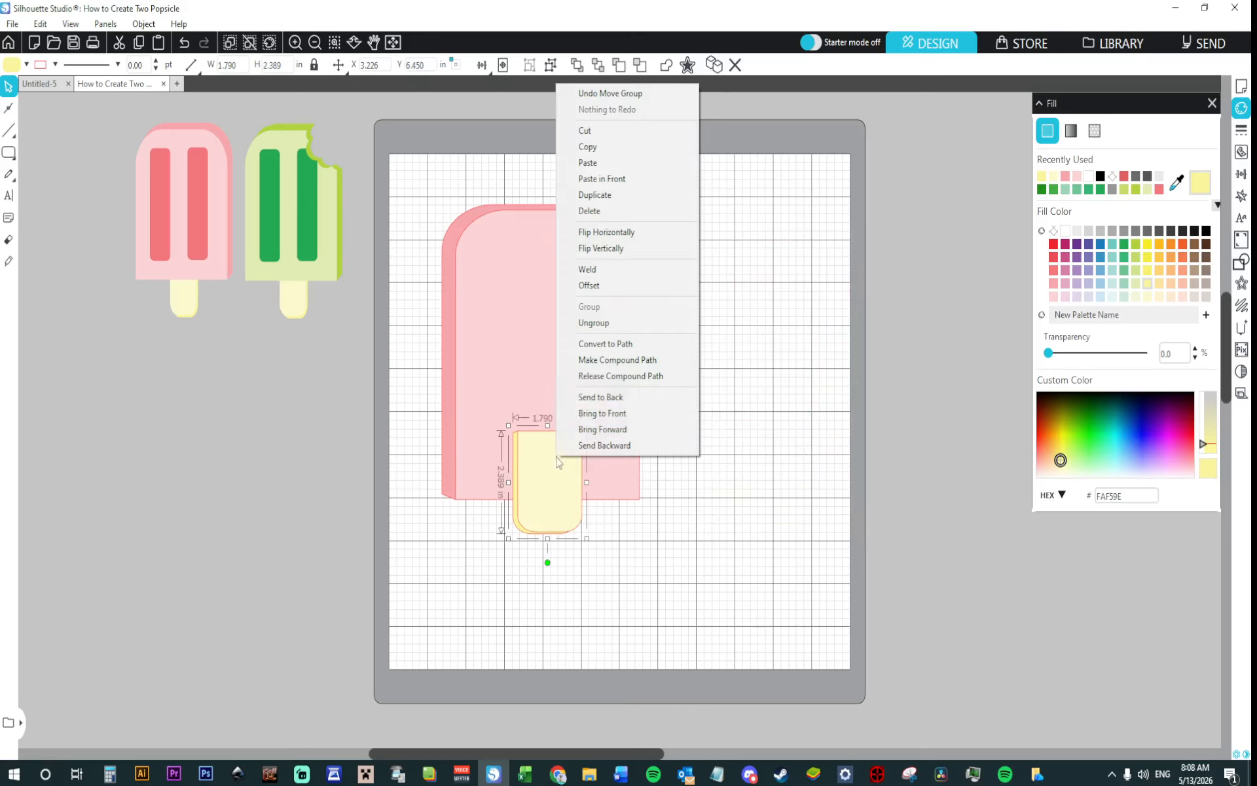
{"action": "left_click", "coordinate": [598, 398]}
{"action": "mouse_move", "coordinate": [564, 522]}
{"action": "left_mouse_down"}
{"action": "mouse_move", "coordinate": [562, 558]}
{"action": "mouse_move", "coordinate": [554, 535]}
{"action": "left_mouse_up"}
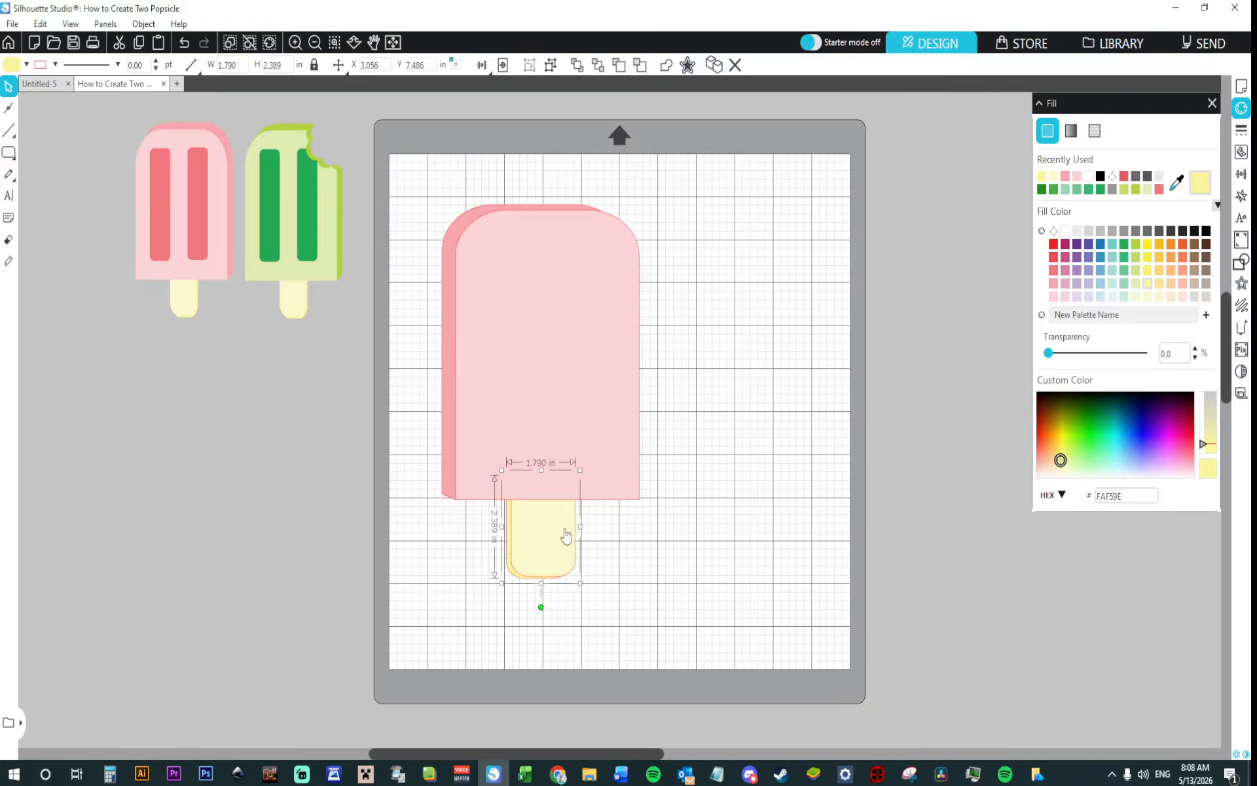
Step: Narrow the stick to about 1.405 in wide while keeping its height
{"action": "left_click", "coordinate": [295, 43]}
{"action": "left_click", "coordinate": [295, 42]}
{"action": "scroll", "coordinate": [447, 359], "scroll_direction": "down", "scroll_amount": 2}
{"action": "scroll", "coordinate": [447, 360], "scroll_direction": "down", "scroll_amount": 2}
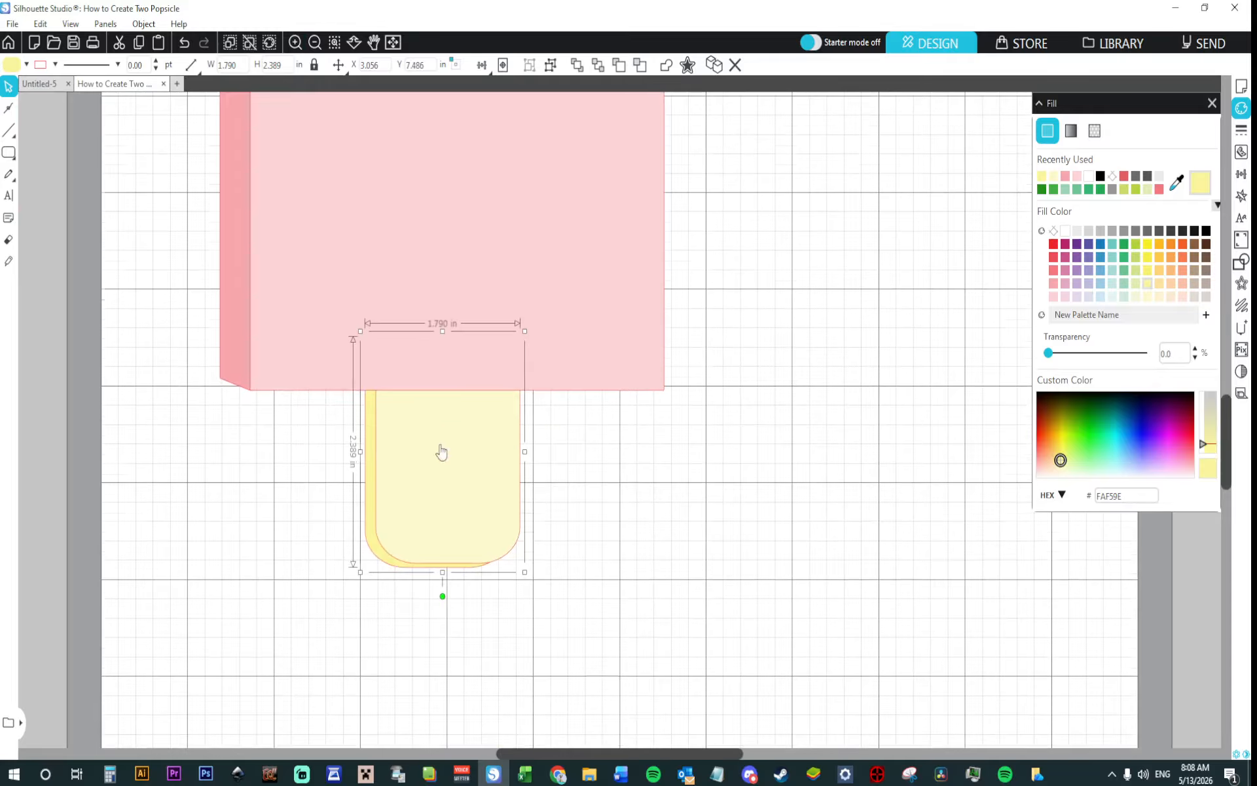
{"action": "left_click_drag", "start_coordinate": [525, 452], "coordinate": [471, 485]}
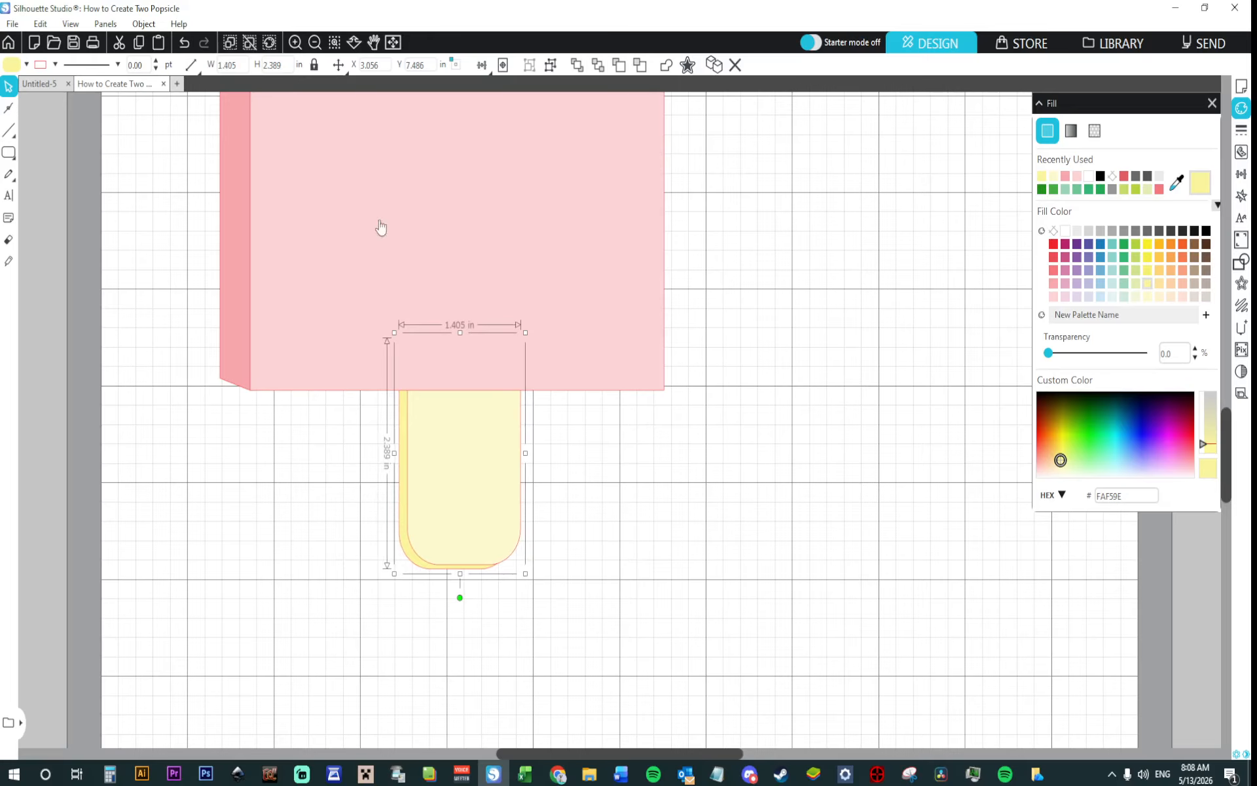
{"action": "left_click", "coordinate": [392, 43]}
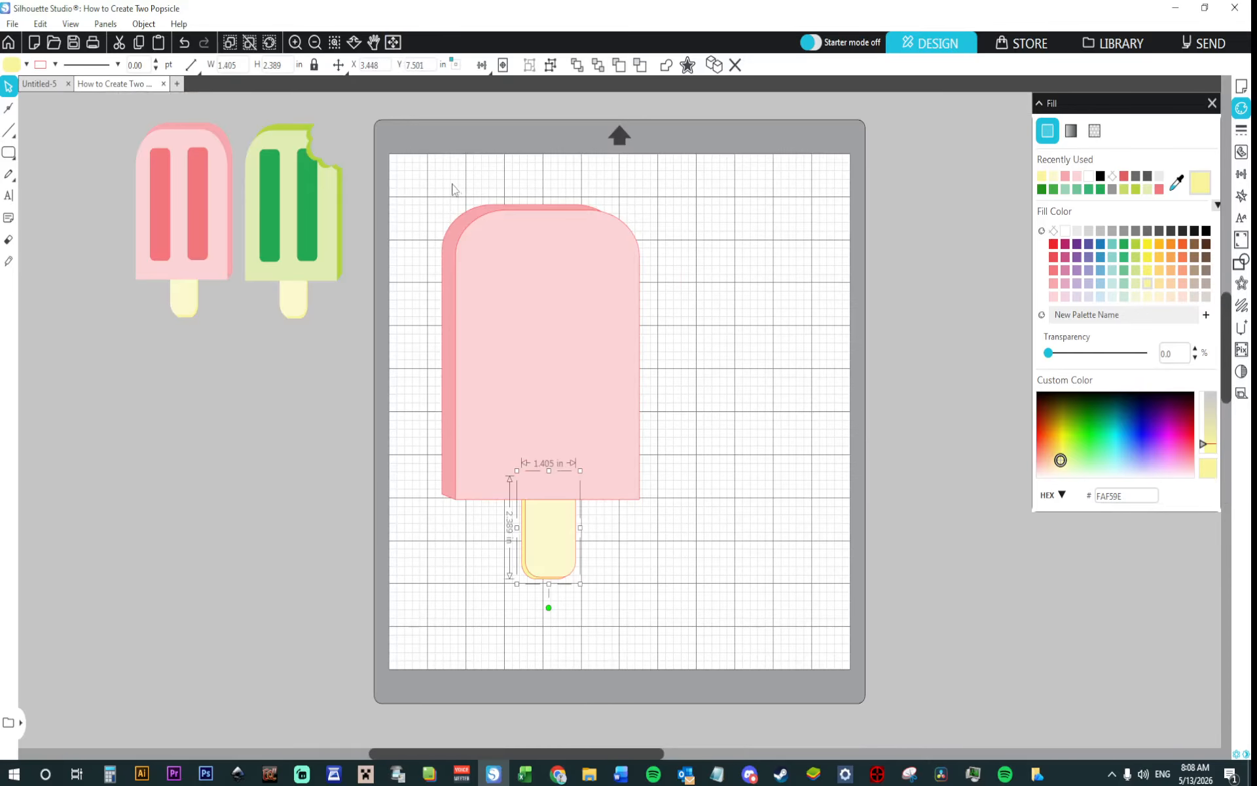
{"action": "left_click_drag", "start_coordinate": [449, 191], "coordinate": [652, 592]}
{"action": "left_click", "coordinate": [689, 391]}
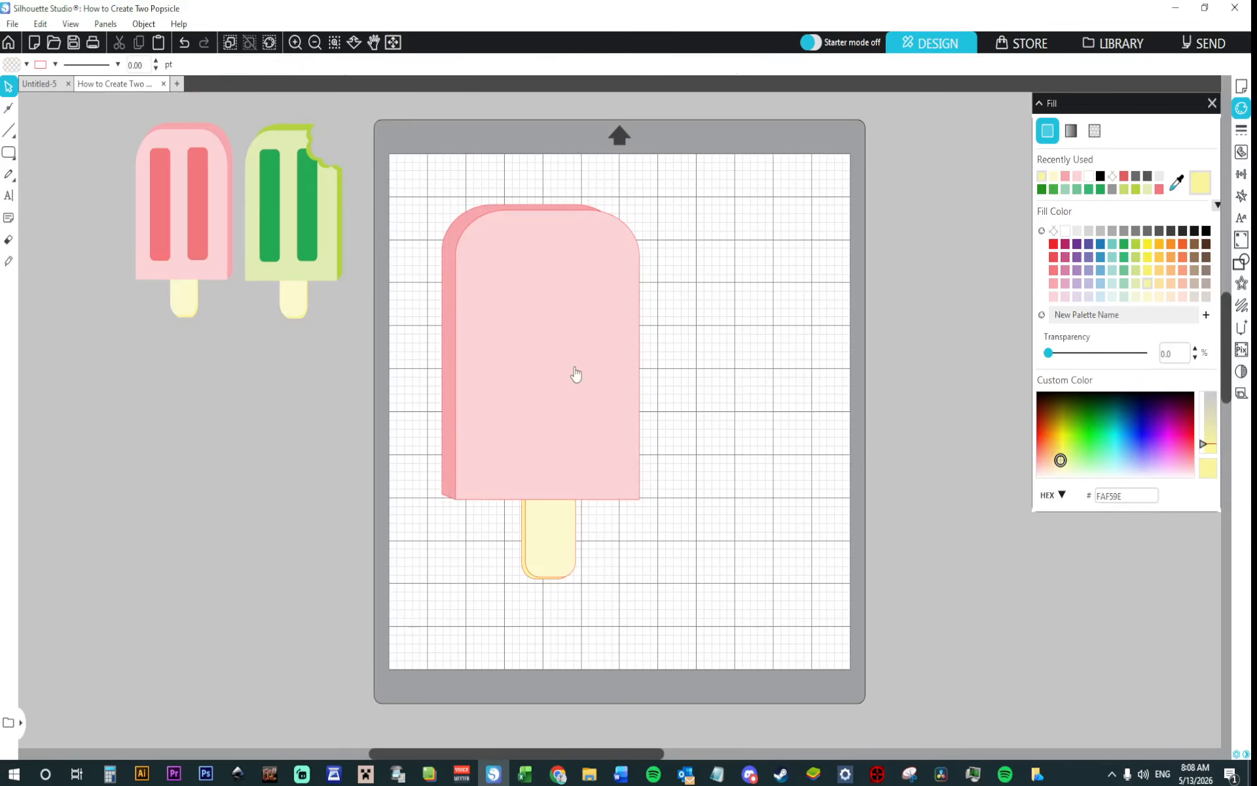
{"action": "left_click_drag", "start_coordinate": [574, 368], "coordinate": [583, 358]}
{"action": "left_click", "coordinate": [184, 42]}
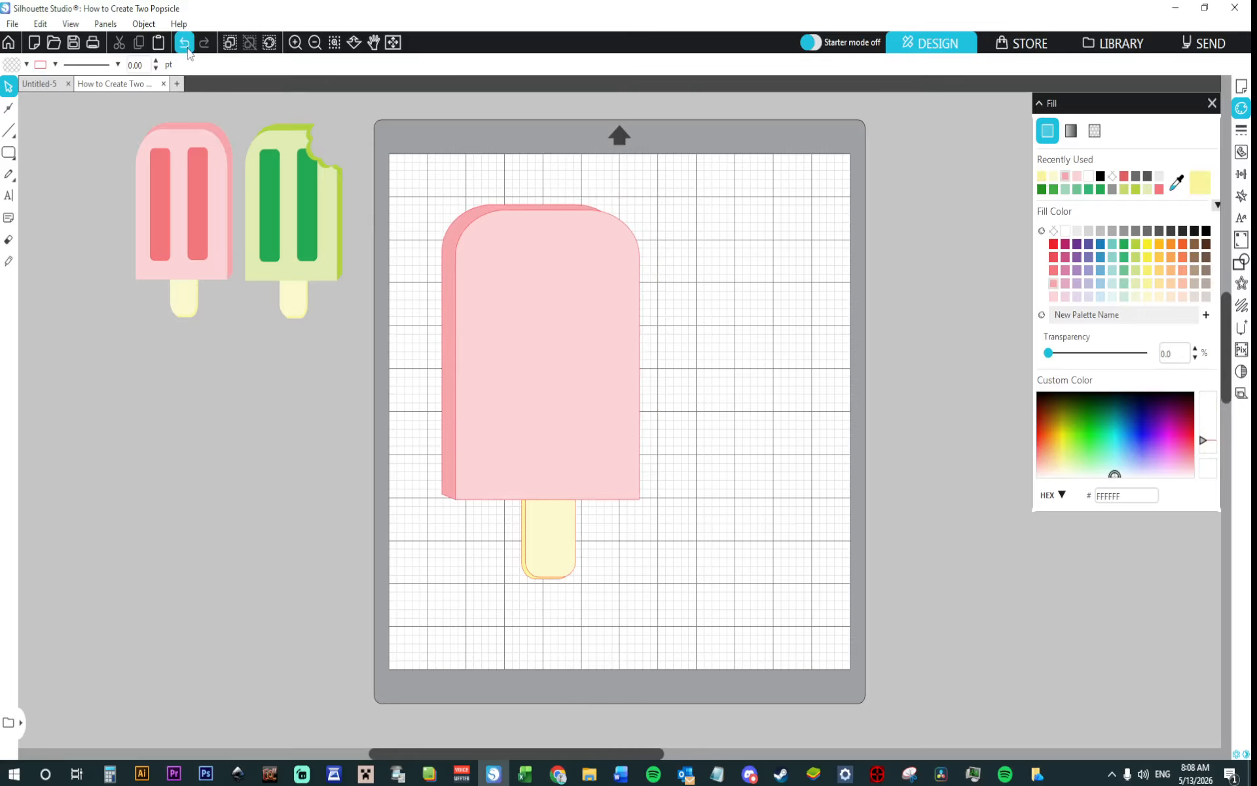
Step: Align the pink body and the stick by their horizontal centers
{"action": "left_click_drag", "start_coordinate": [434, 200], "coordinate": [647, 587]}
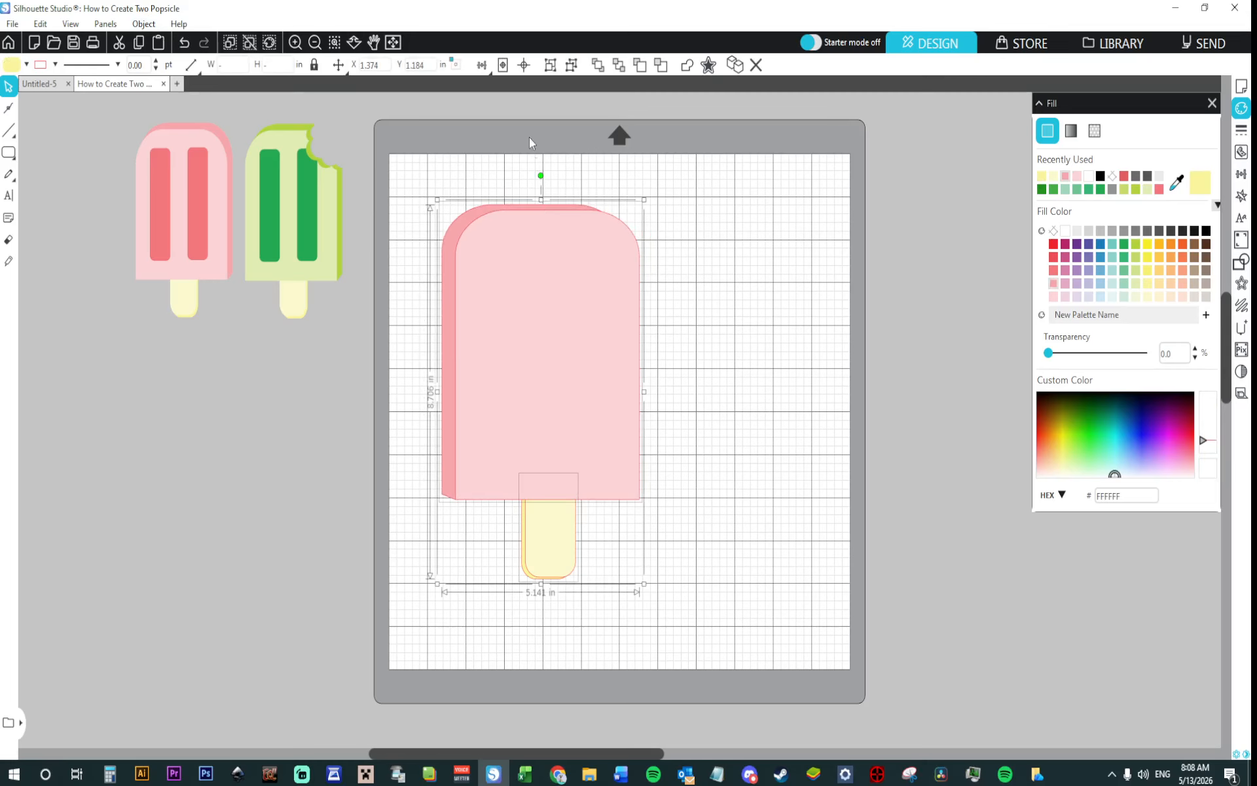
{"action": "left_click", "coordinate": [482, 65]}
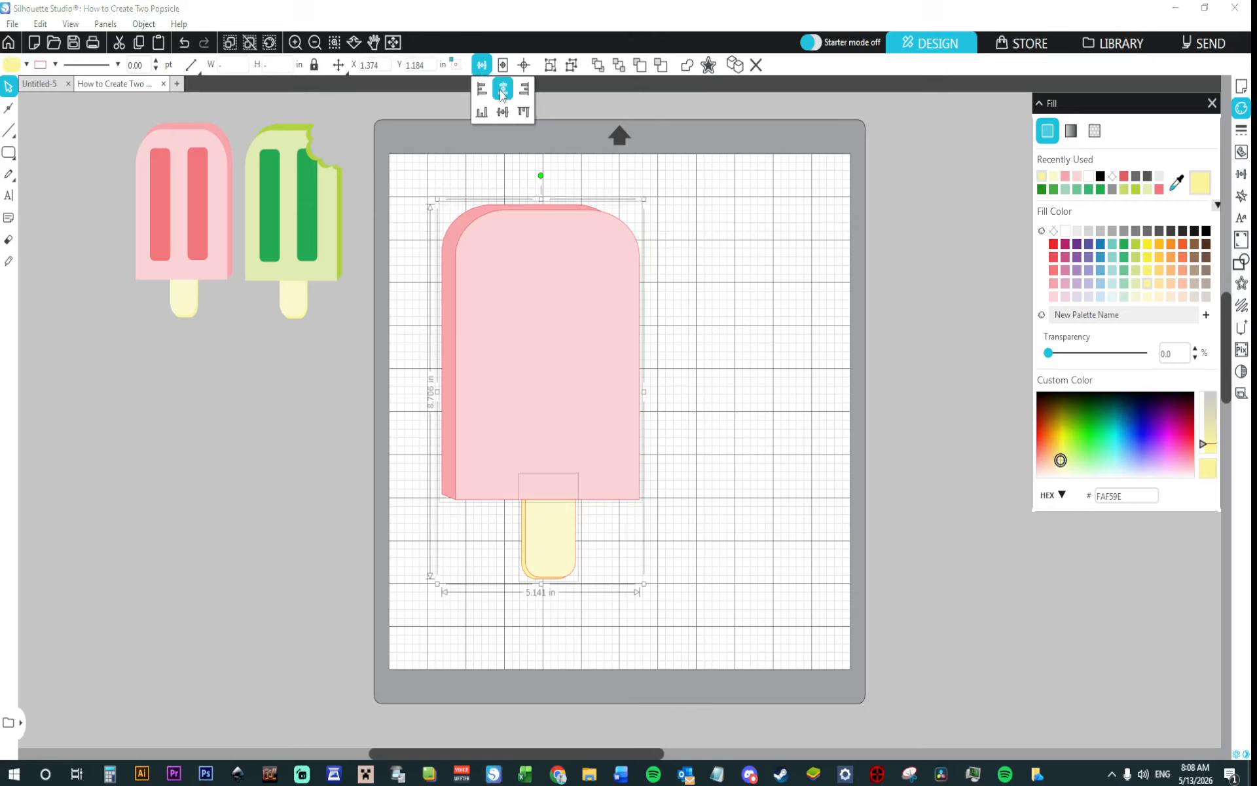
{"action": "left_click", "coordinate": [503, 89]}
{"action": "left_click", "coordinate": [676, 529]}
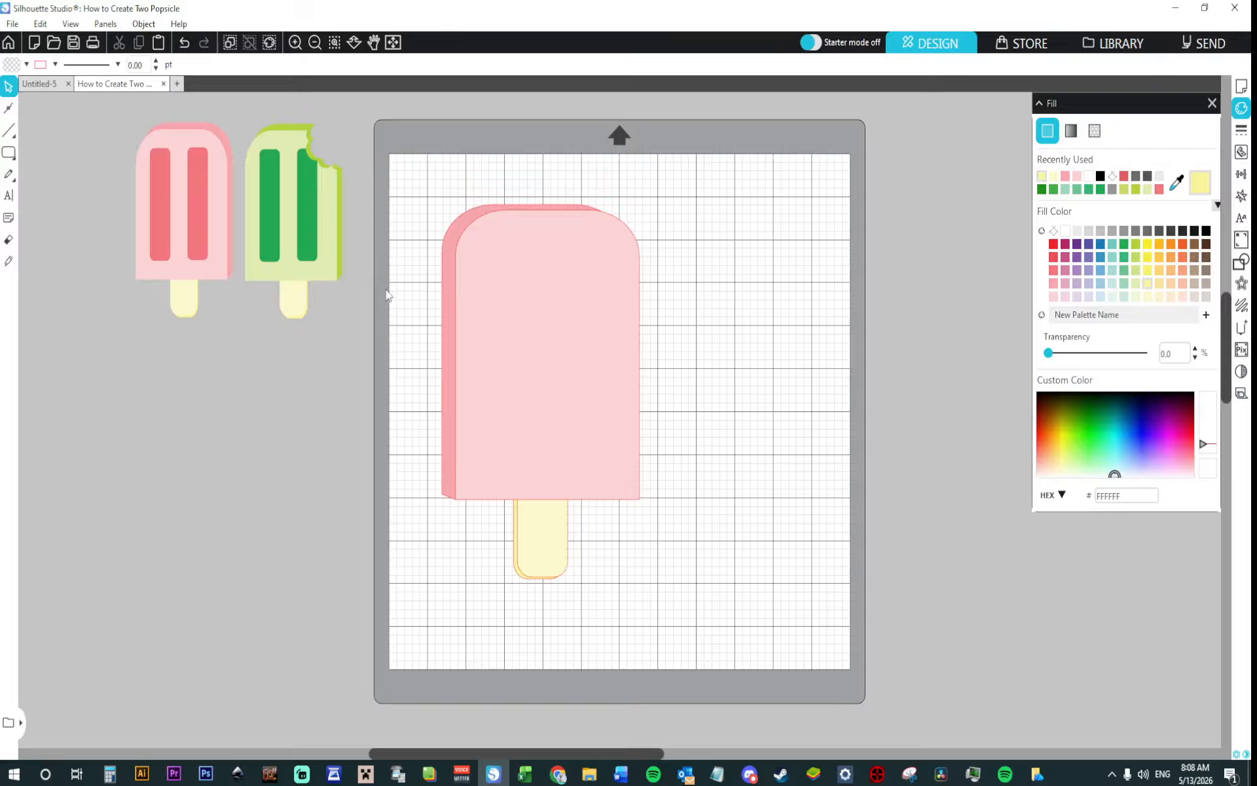
Step: Draw a rounded rectangle about 1.529 × 5.164 in on the left half of the body and fill it with the sample's stripe color (F2777D)
{"action": "left_click", "coordinate": [6, 154]}
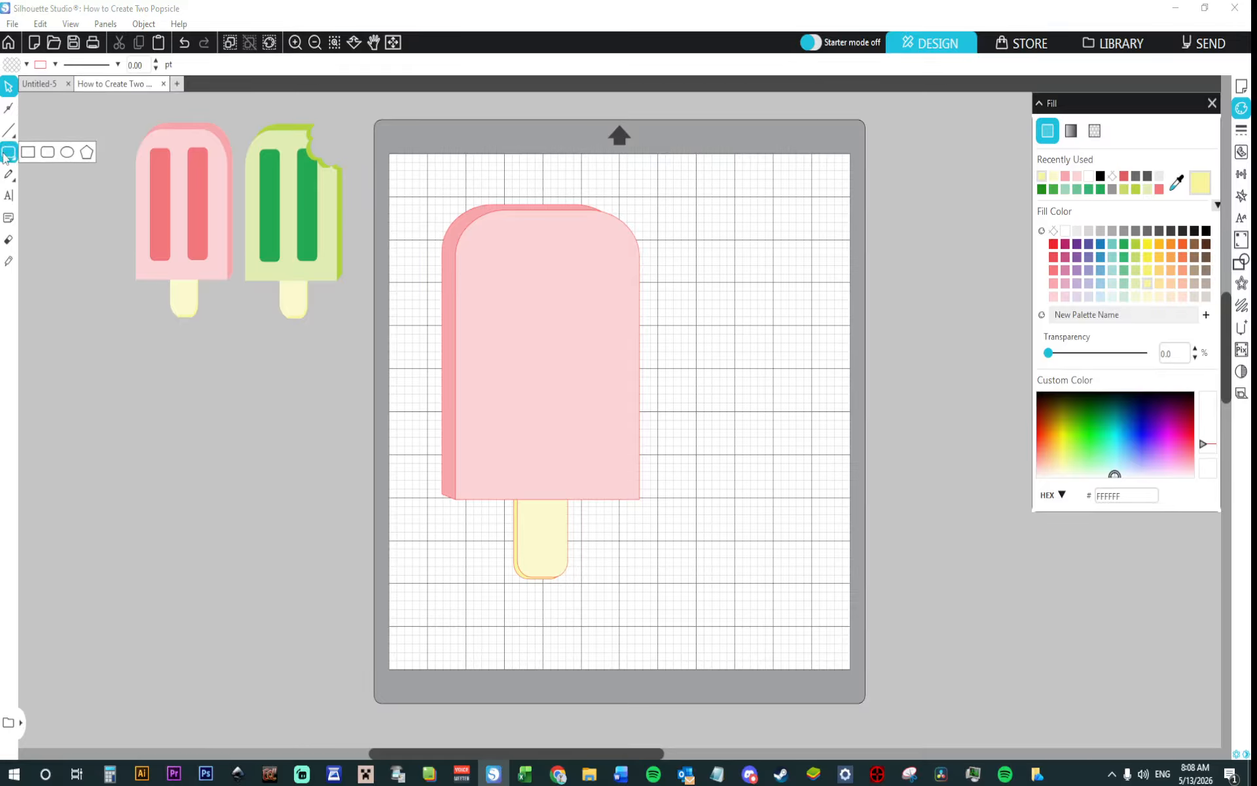
{"action": "left_click", "coordinate": [47, 152]}
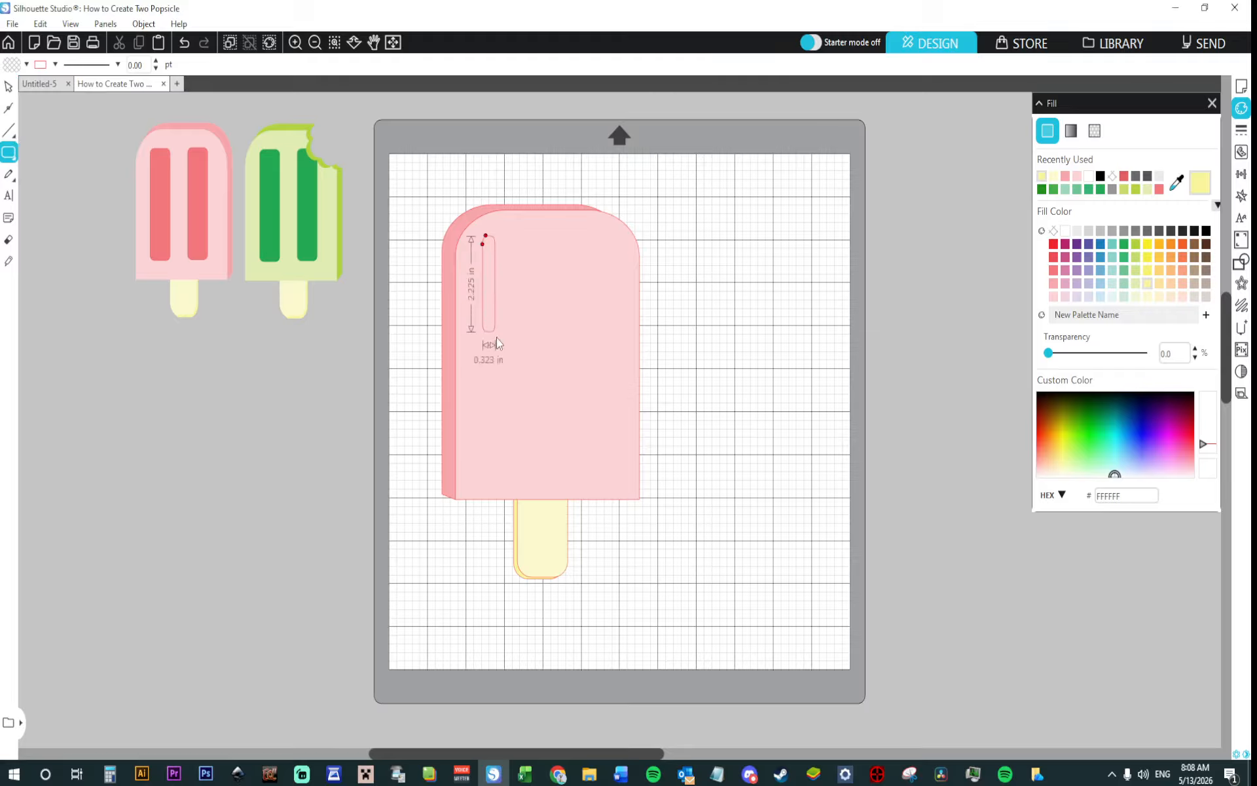
{"action": "left_click_drag", "start_coordinate": [496, 338], "coordinate": [542, 459]}
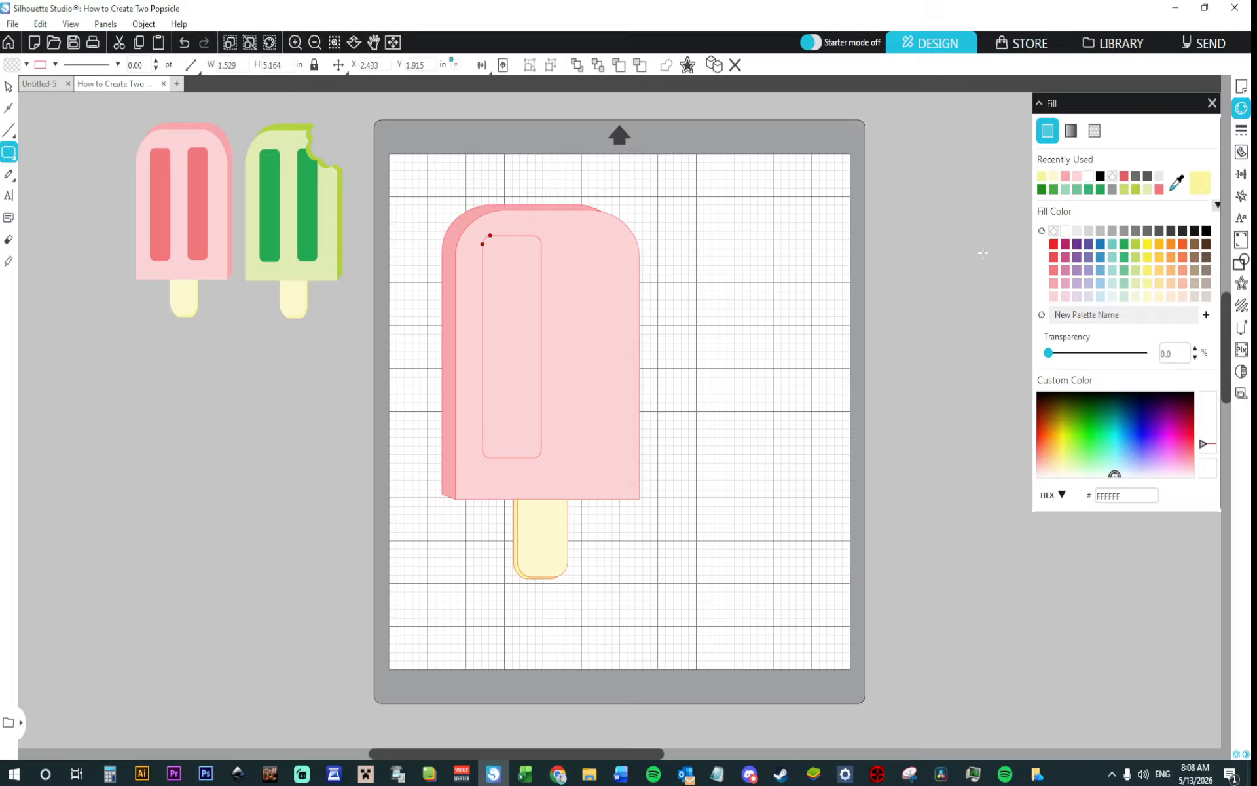
{"action": "left_click", "coordinate": [1182, 178]}
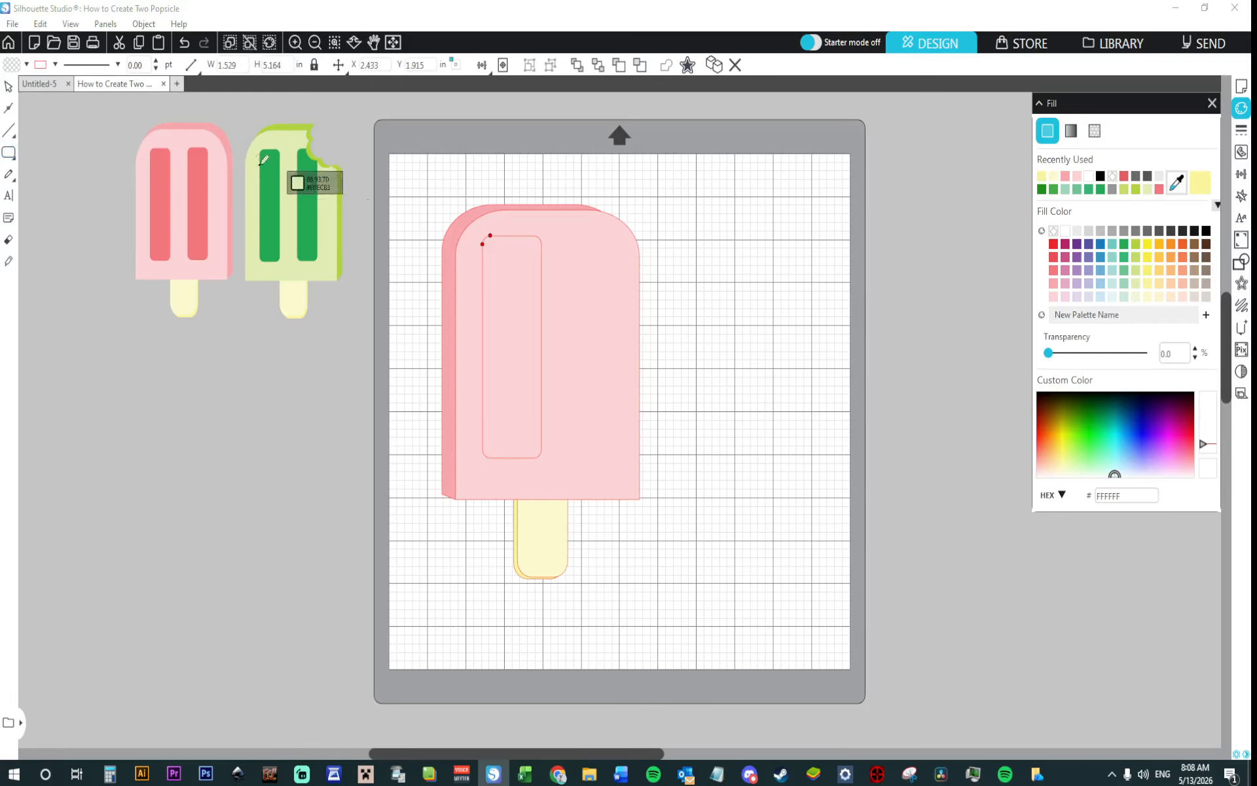
{"action": "left_click", "coordinate": [158, 183]}
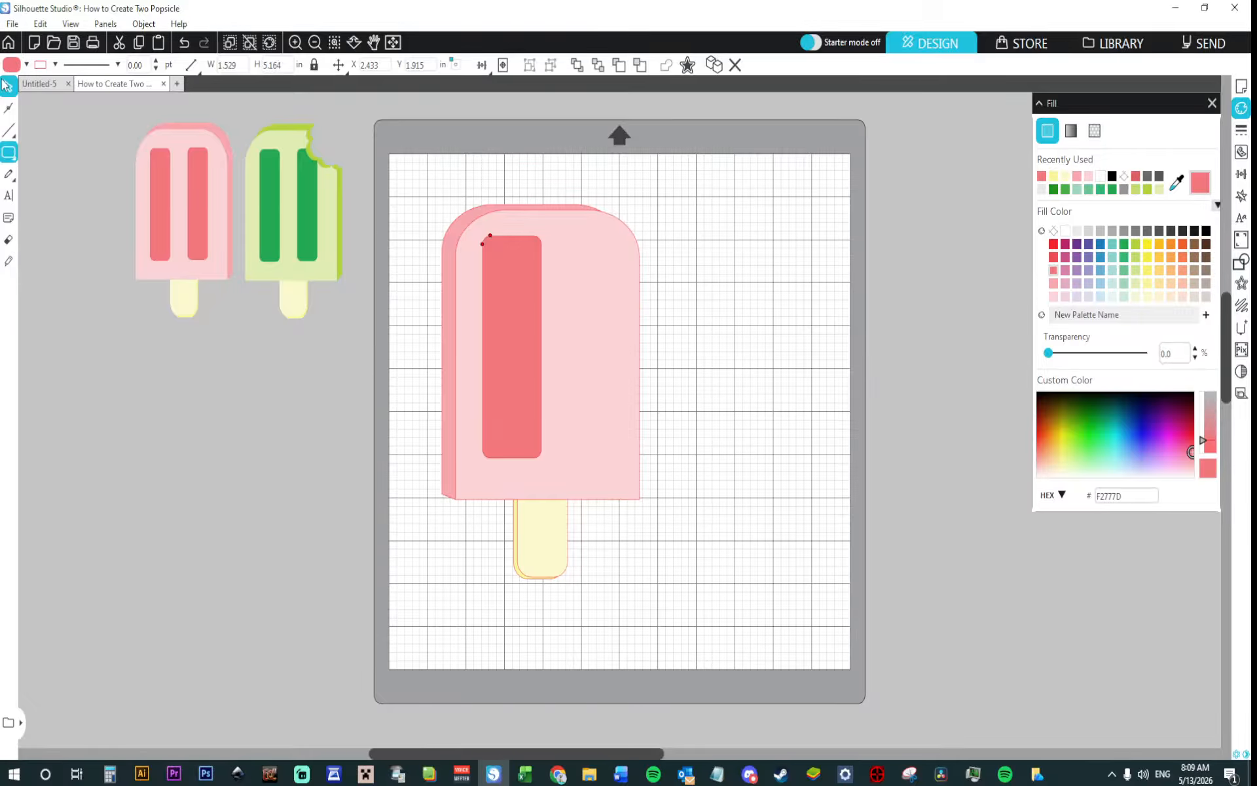
Step: Round the stripe's corners more strongly, reposition it at about X 2.354, Y 2.130 in, and convert it to a path
{"action": "left_click", "coordinate": [295, 43]}
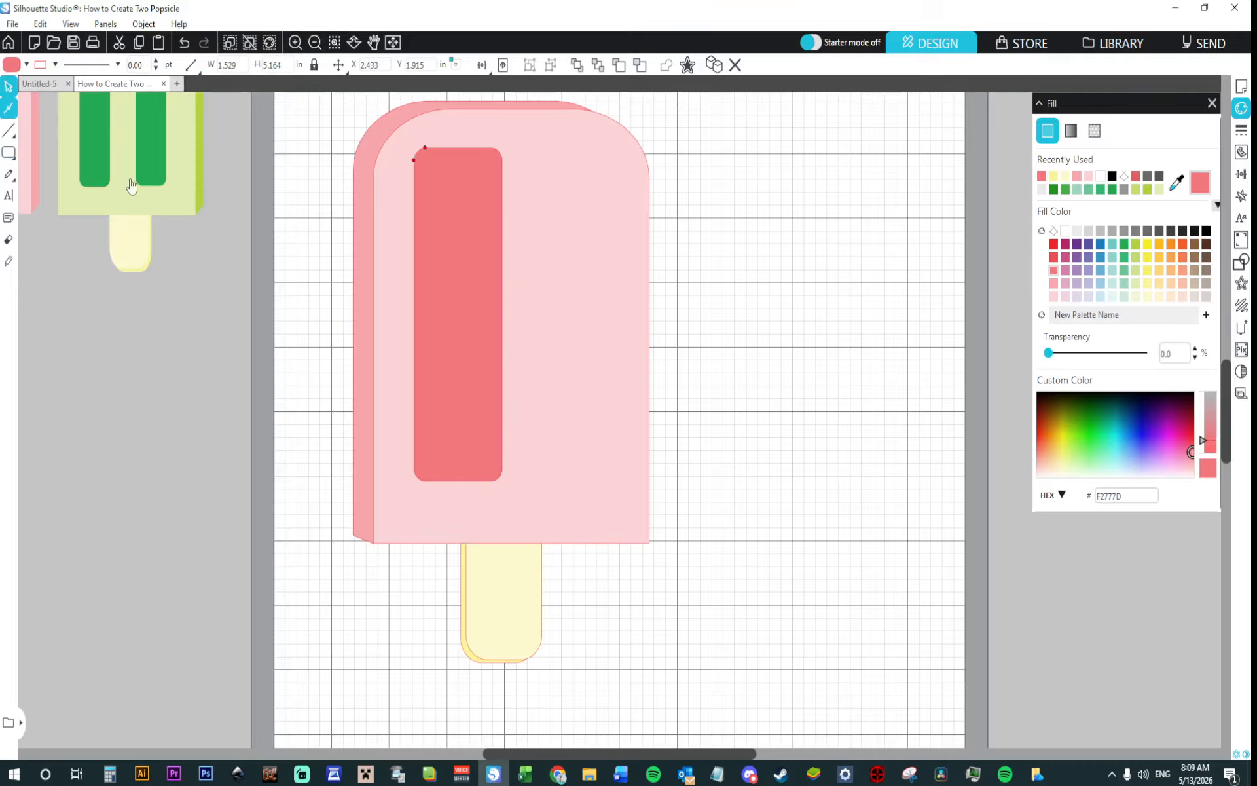
{"action": "left_click_drag", "start_coordinate": [435, 225], "coordinate": [438, 236]}
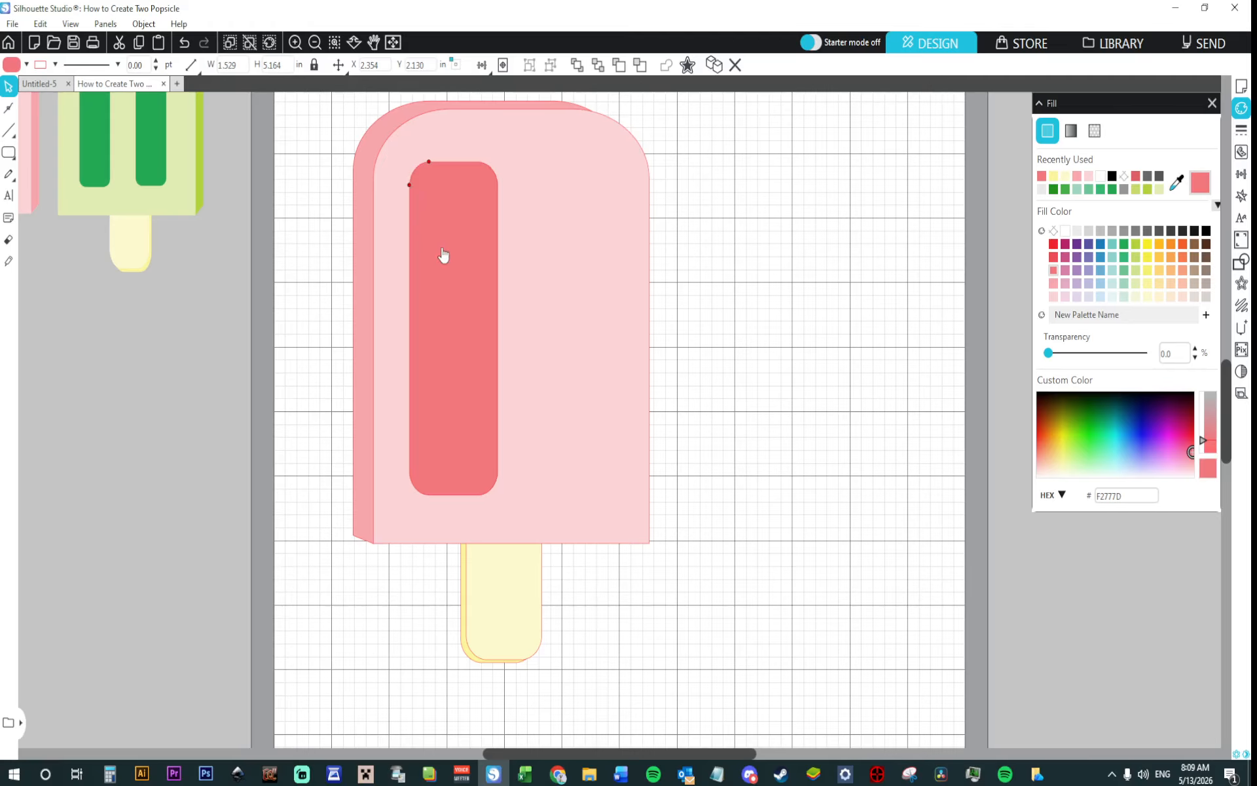
{"action": "right_click", "coordinate": [443, 257]}
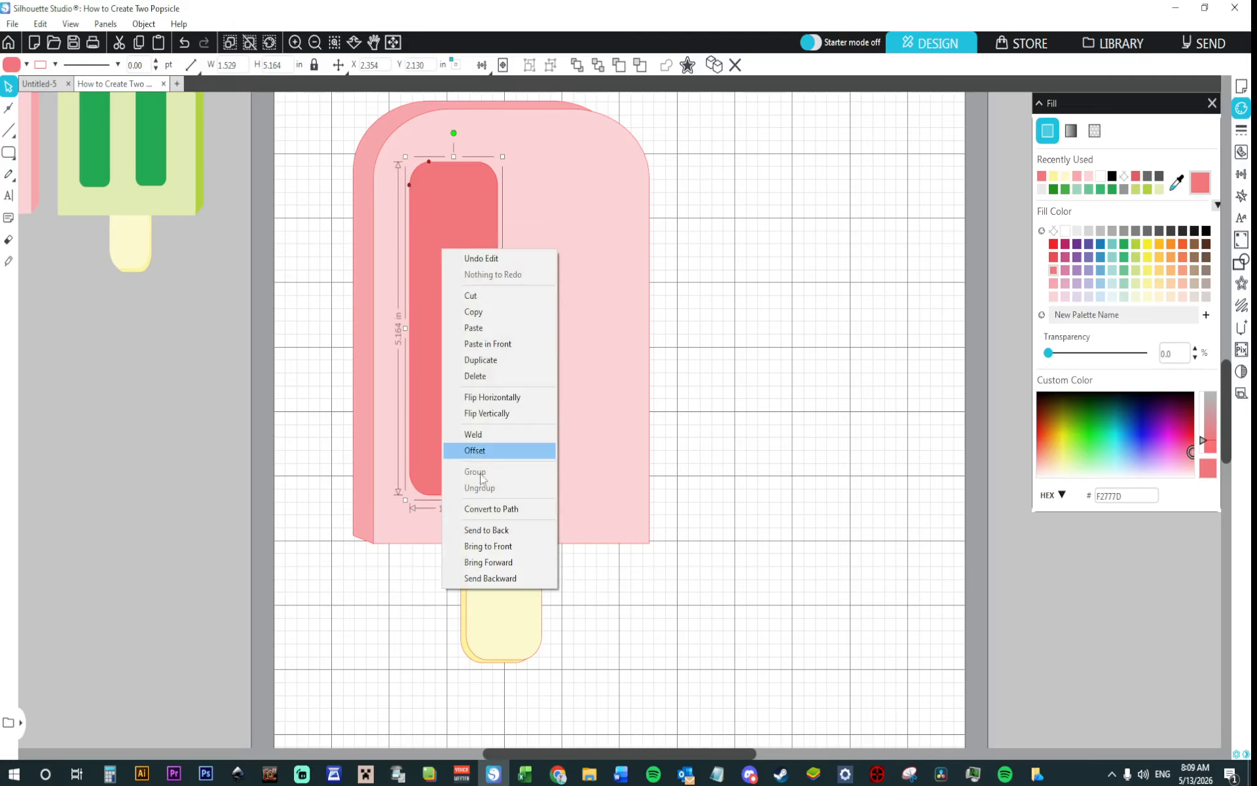
{"action": "left_click", "coordinate": [490, 510]}
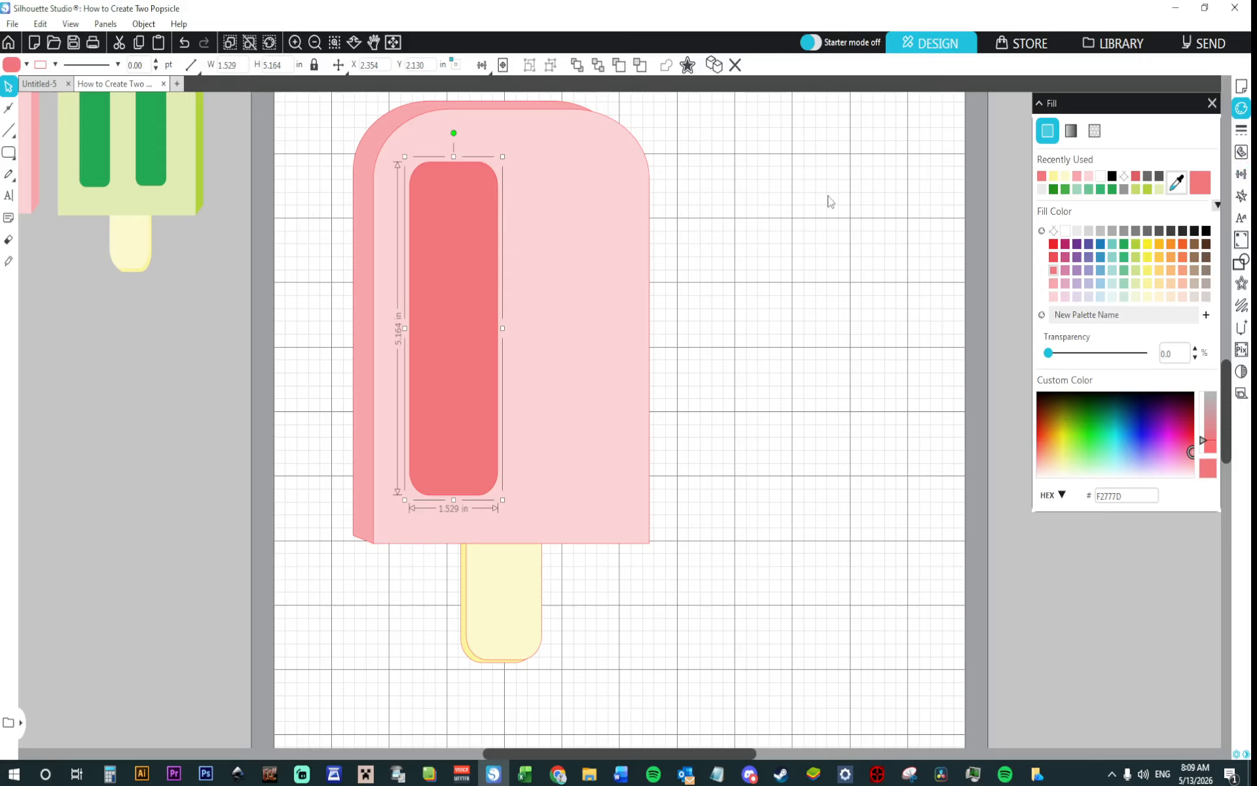
Step: Replicate the stripe to its right and nudge the copy rightward to leave a narrow gap between the two
{"action": "left_click", "coordinate": [1242, 197]}
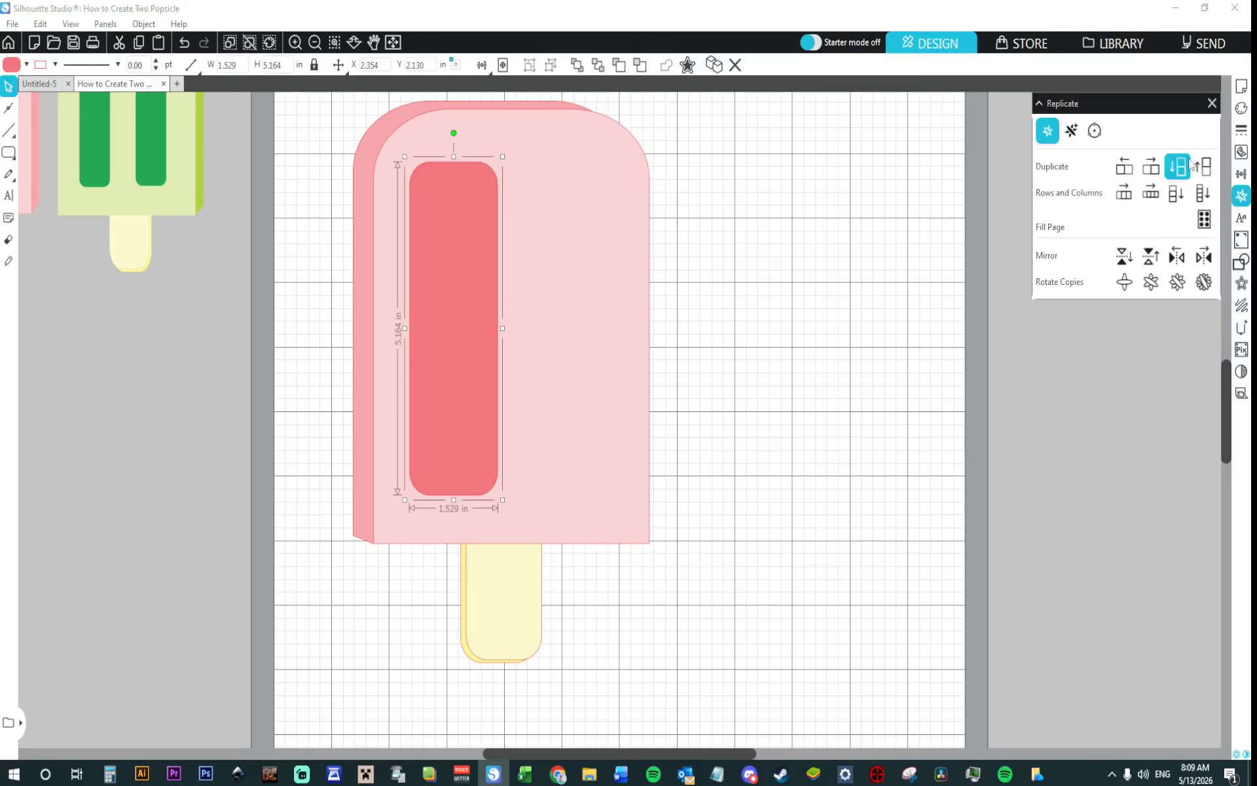
{"action": "left_click", "coordinate": [1156, 169]}
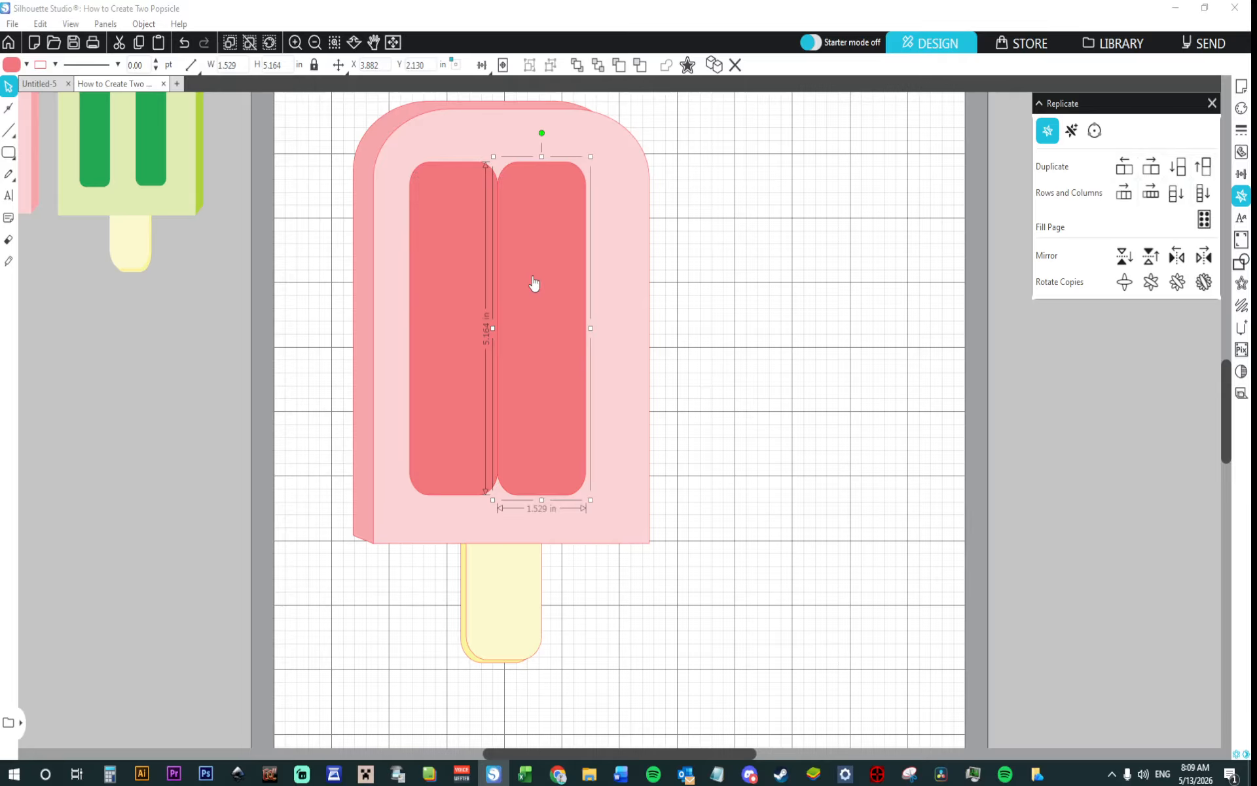
{"action": "key", "text": "Right"}
{"action": "key", "text": "Right"}
{"action": "key", "text": "Right"}
{"action": "key", "text": "Right"}
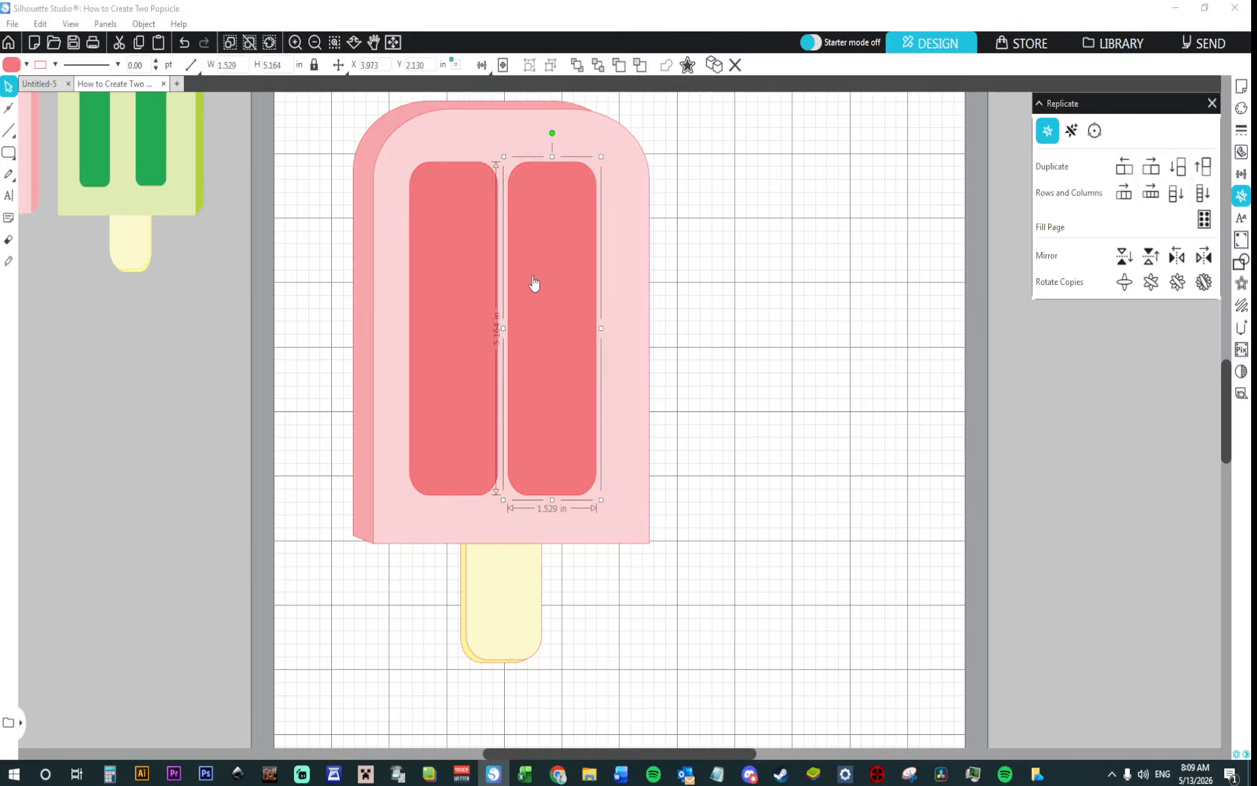
Step: Nudge the second stripe farther right to about X 4.426 in, widening the gap between the two stripes
{"action": "key", "text": "Right"}
{"action": "key", "text": "Right"}
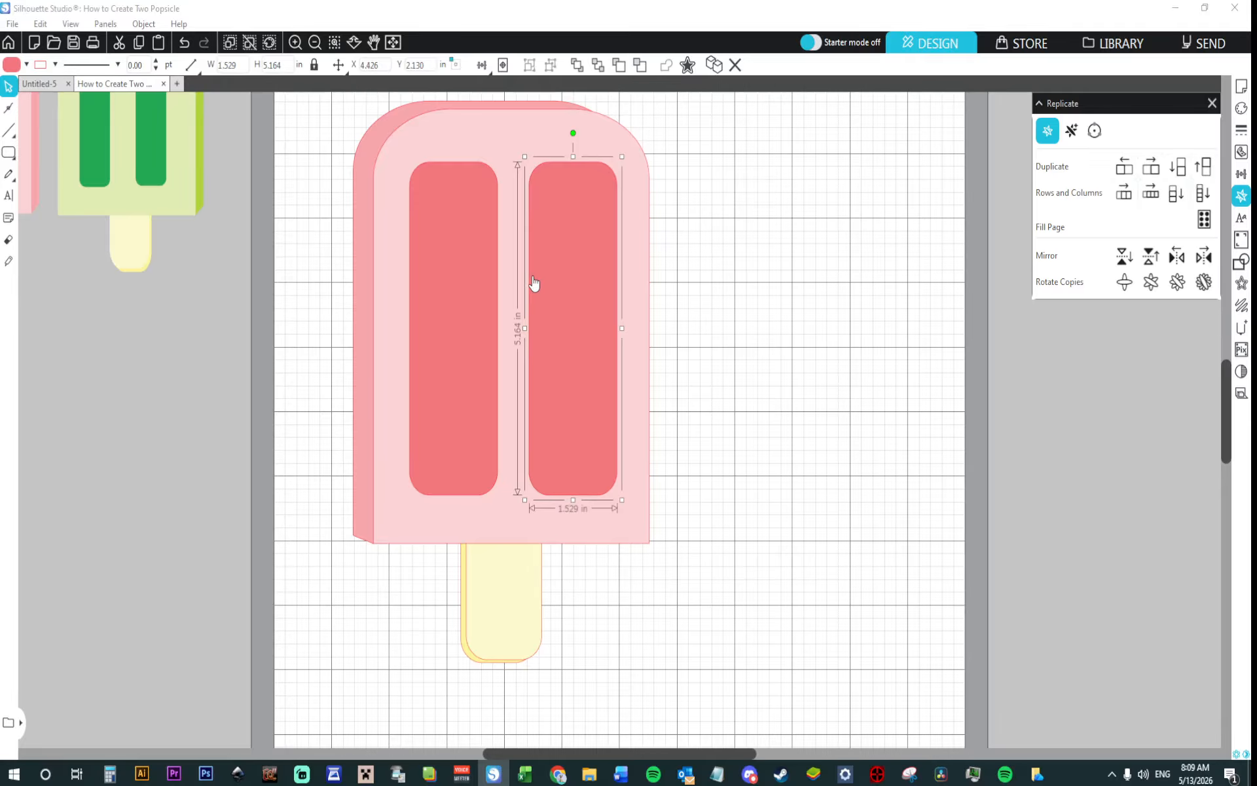
{"action": "left_click", "coordinate": [772, 375]}
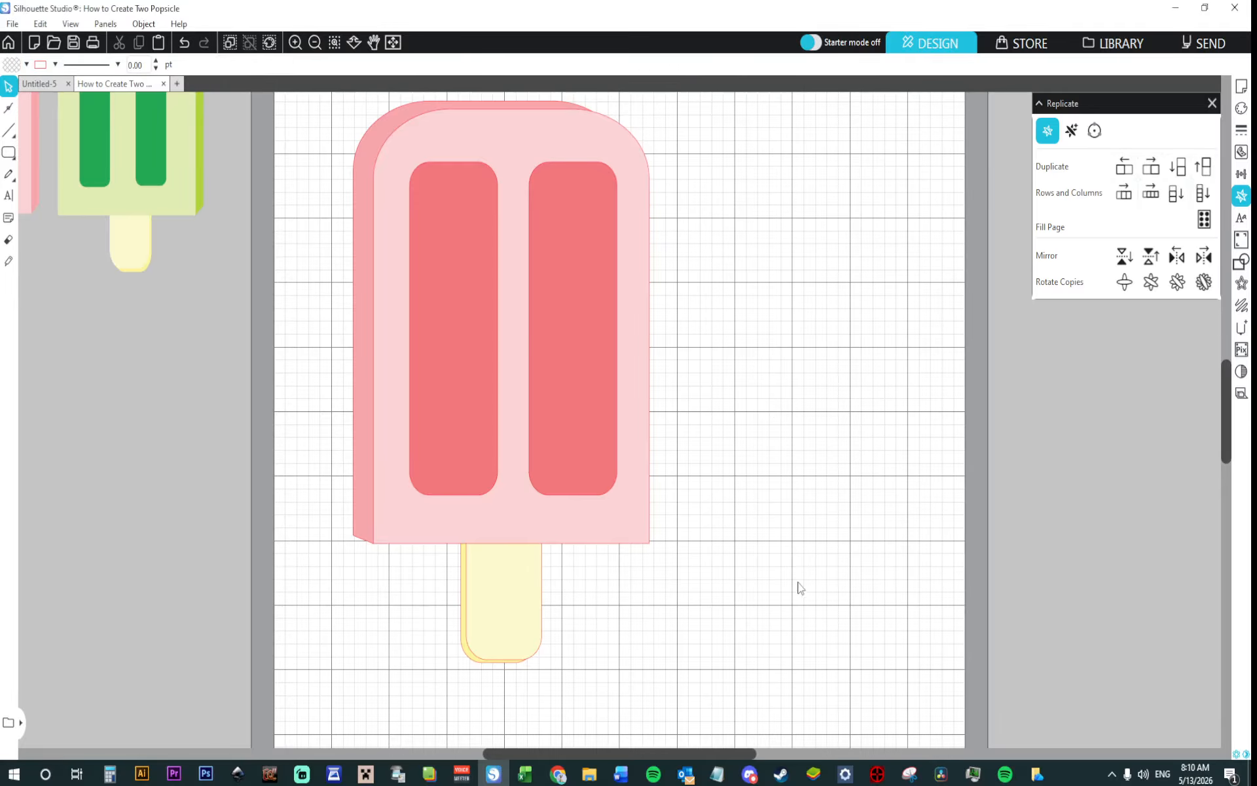
Step: Group all the shapes of the pink popsicle, including the body, stripes and stick, into one object
{"action": "scroll", "coordinate": [690, 500], "scroll_direction": "up", "scroll_amount": 1}
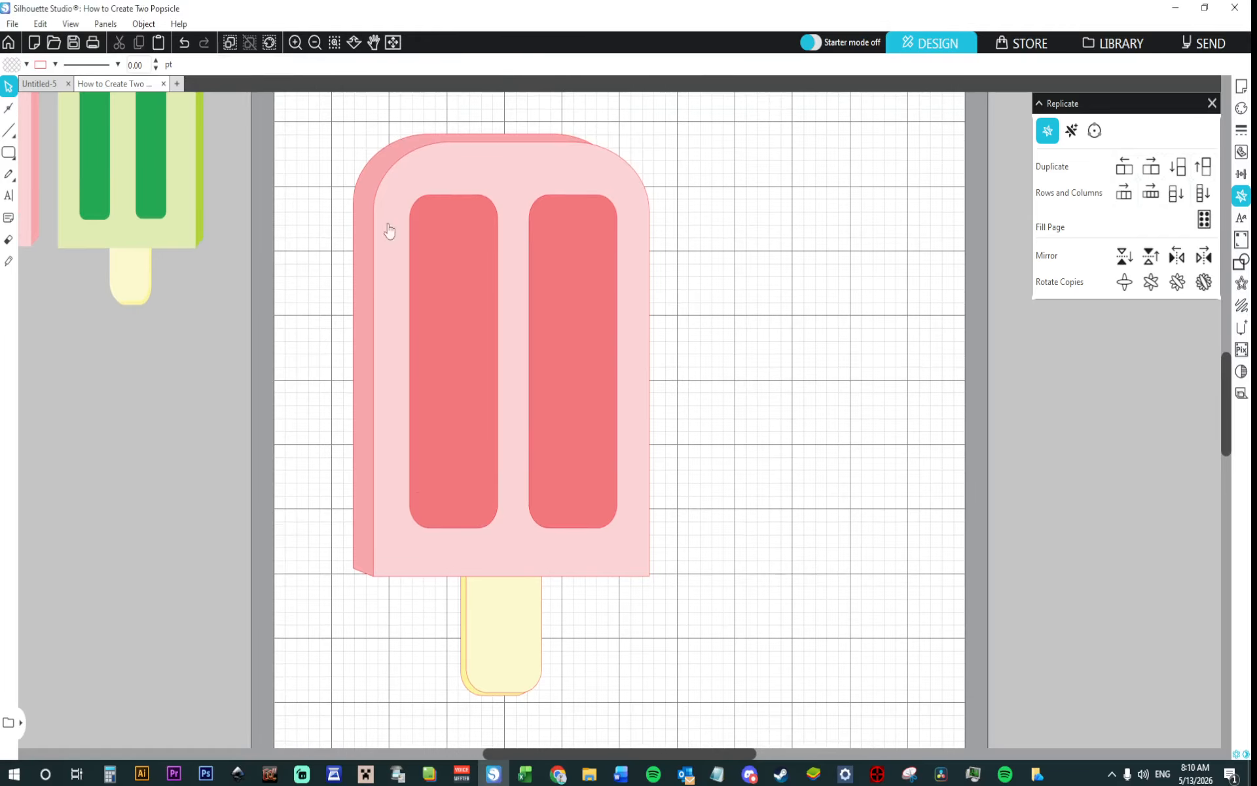
{"action": "left_click_drag", "start_coordinate": [330, 132], "coordinate": [615, 686]}
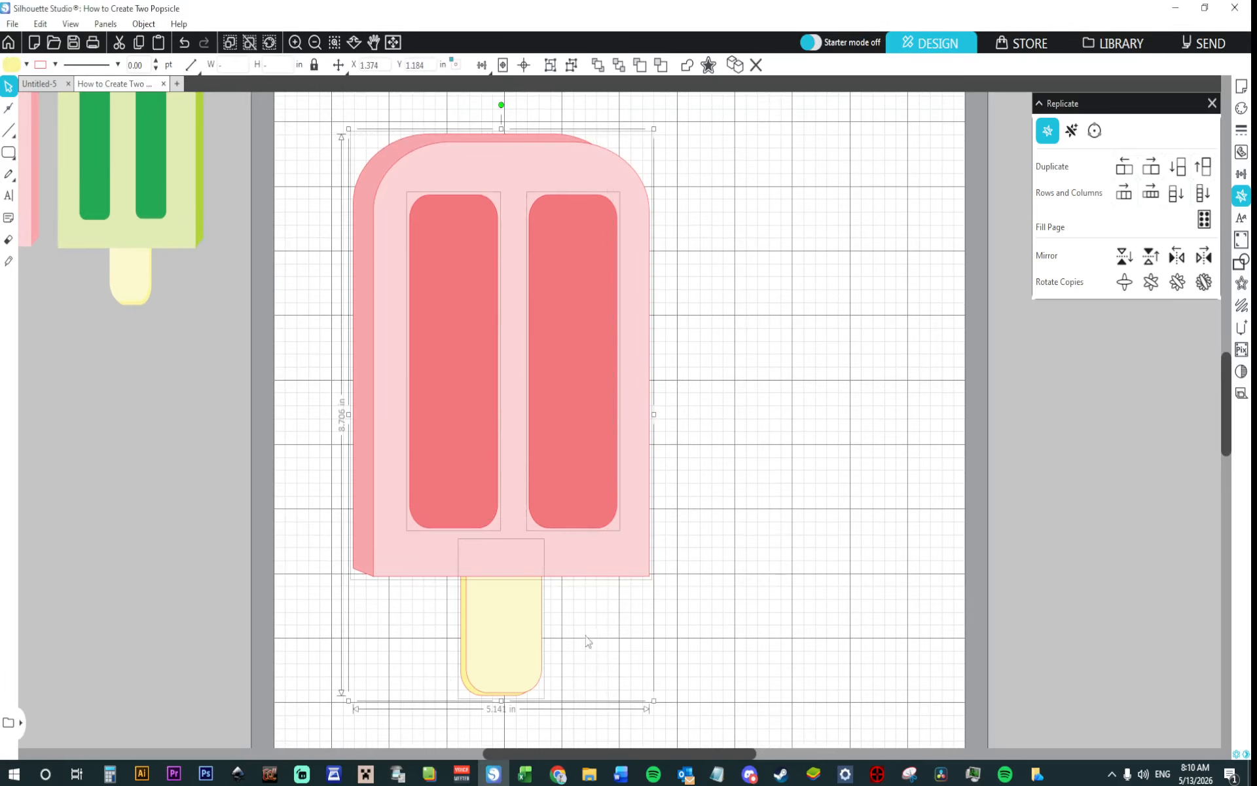
{"action": "right_click", "coordinate": [480, 595]}
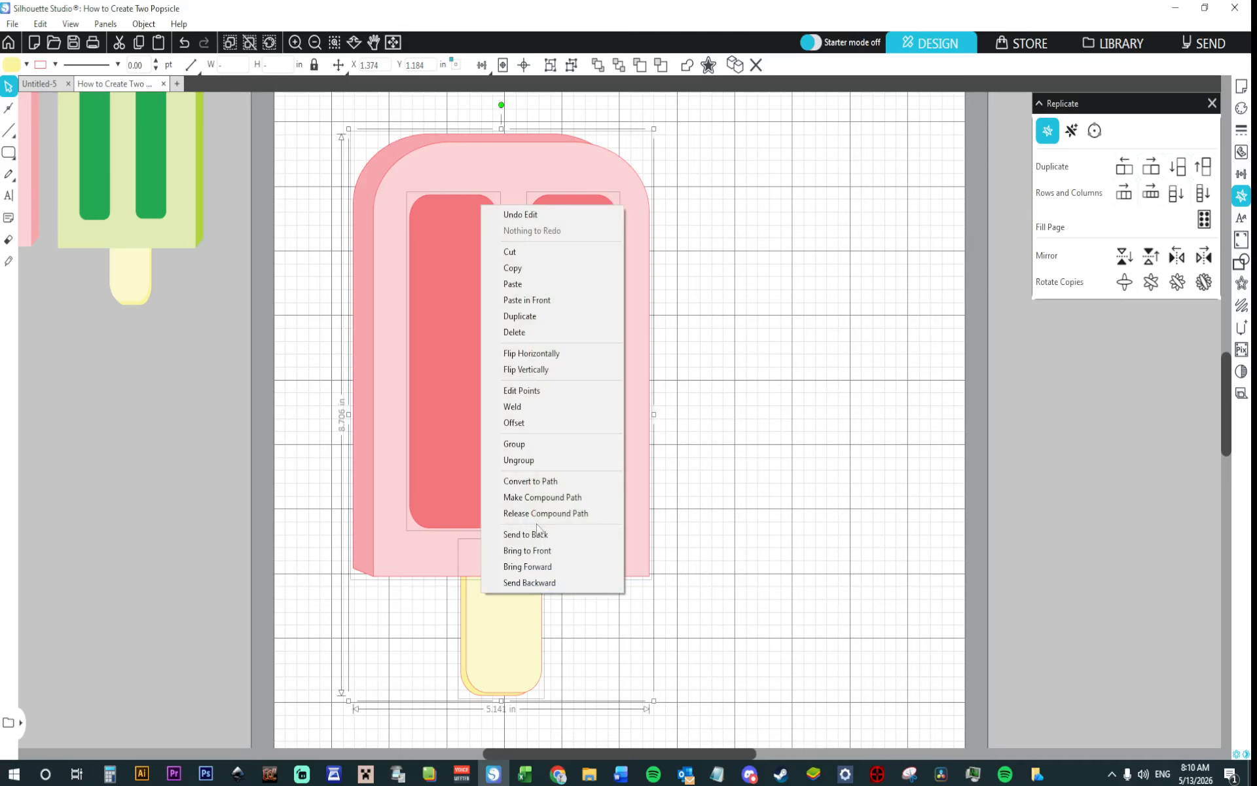
{"action": "left_click", "coordinate": [531, 444]}
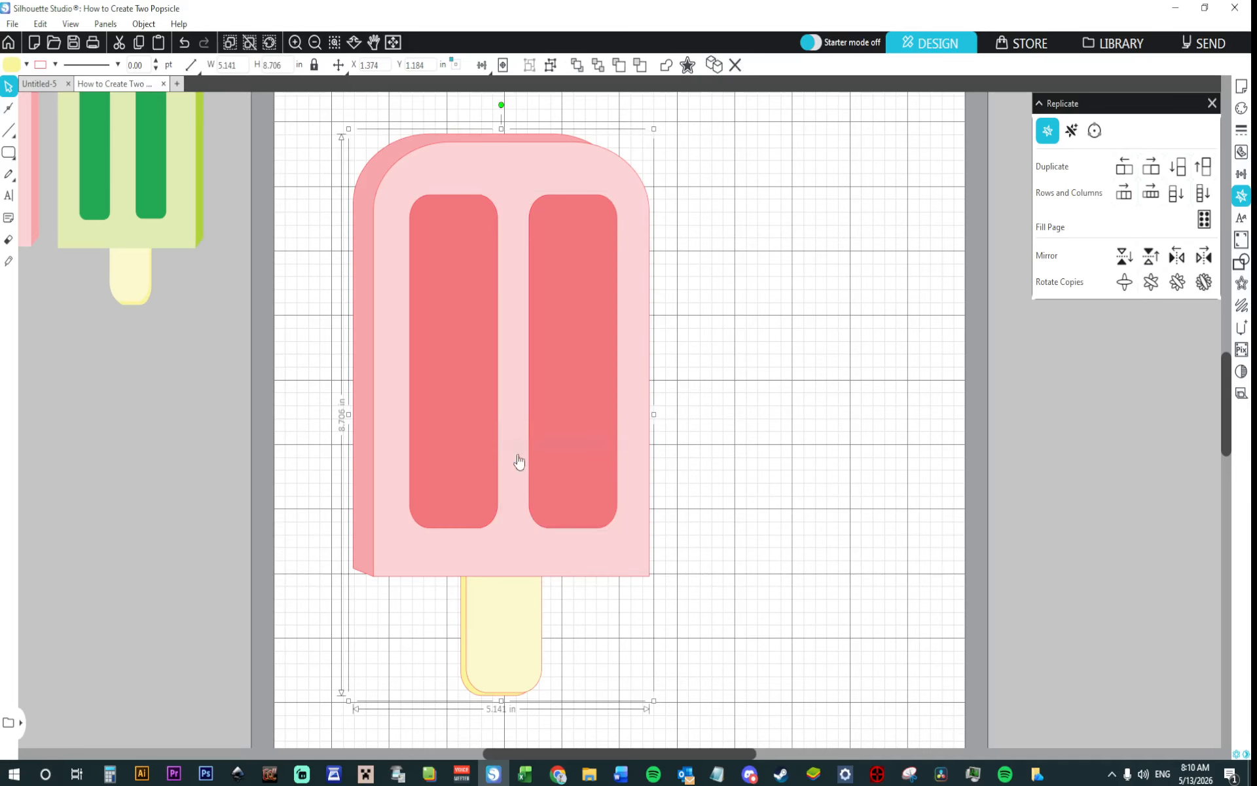
Step: Set the grouped popsicle's line color to transparent to remove its outlines
{"action": "left_click", "coordinate": [1242, 131]}
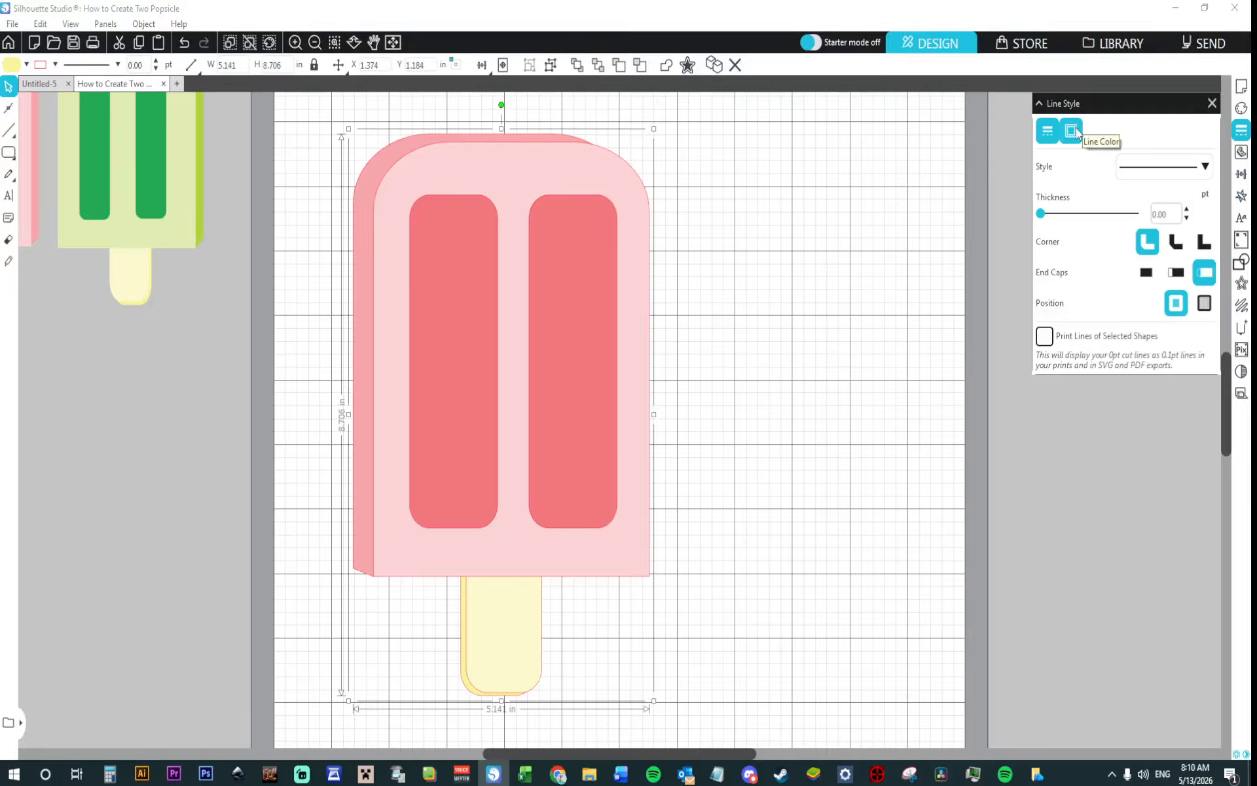
{"action": "left_click", "coordinate": [1072, 131]}
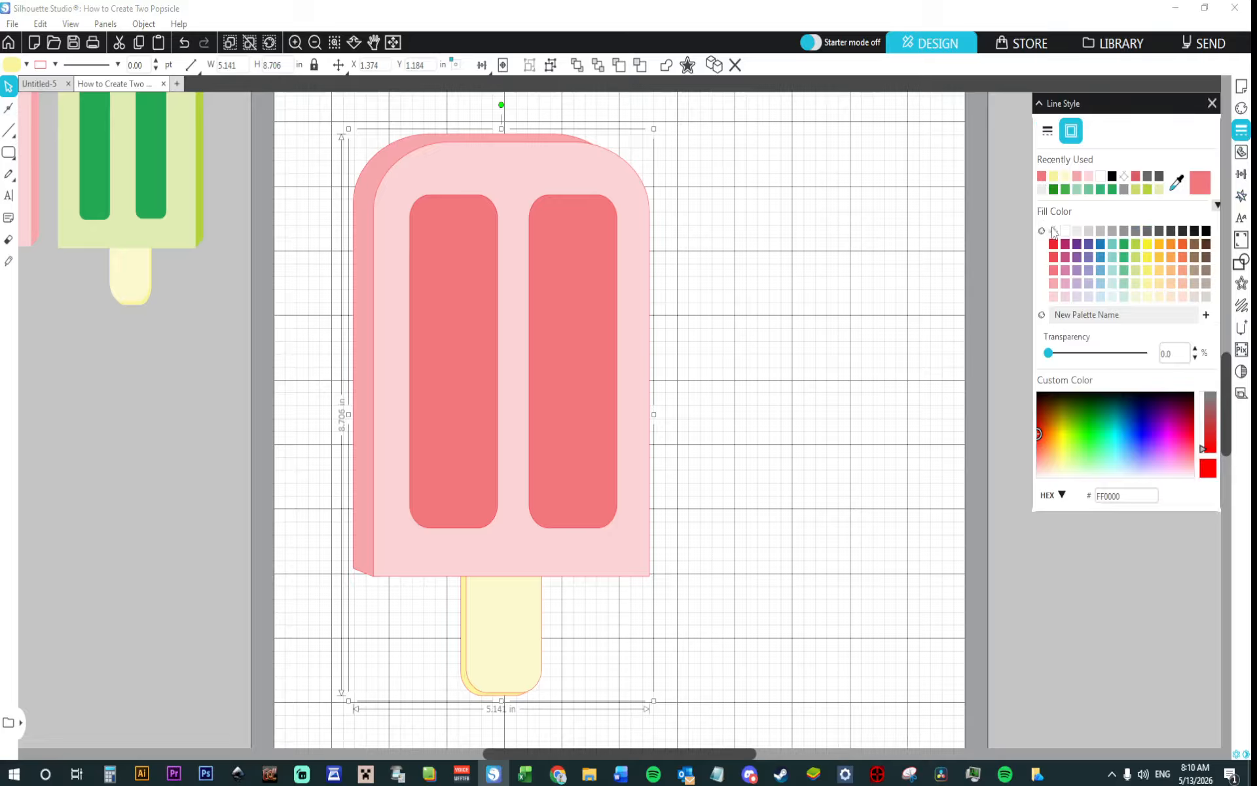
{"action": "left_click", "coordinate": [1054, 231]}
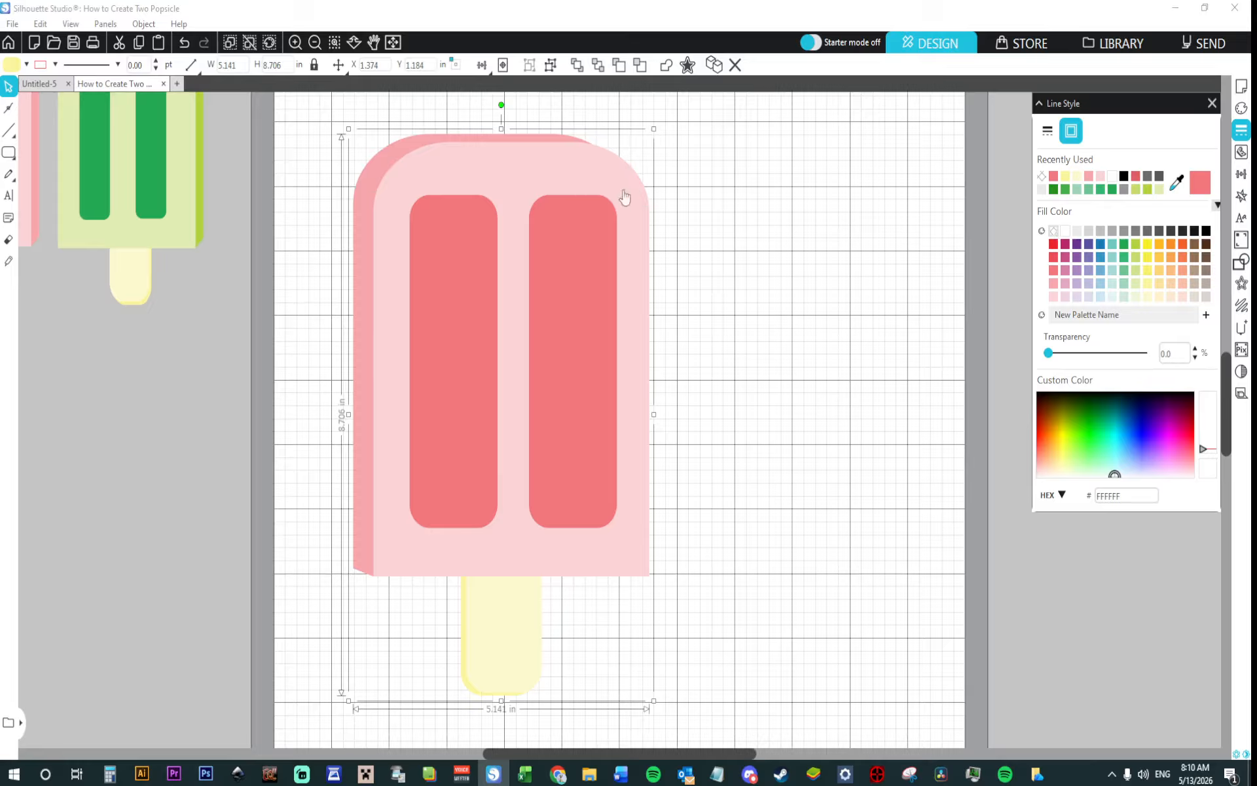
Step: Move the popsicle left to about X 0.468 in, replicate it to the right, and shift the copy to about X 6.243 in
{"action": "left_click_drag", "start_coordinate": [525, 402], "coordinate": [474, 403]}
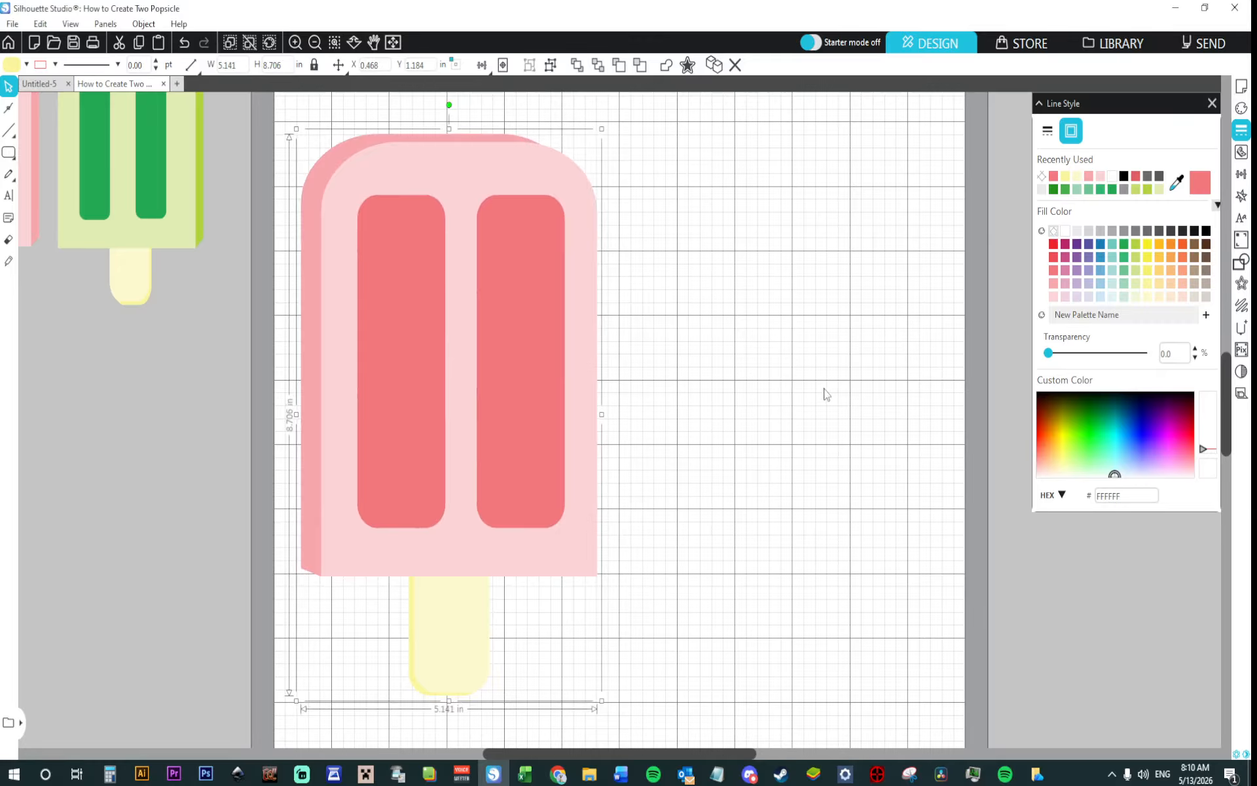
{"action": "left_click", "coordinate": [1242, 198]}
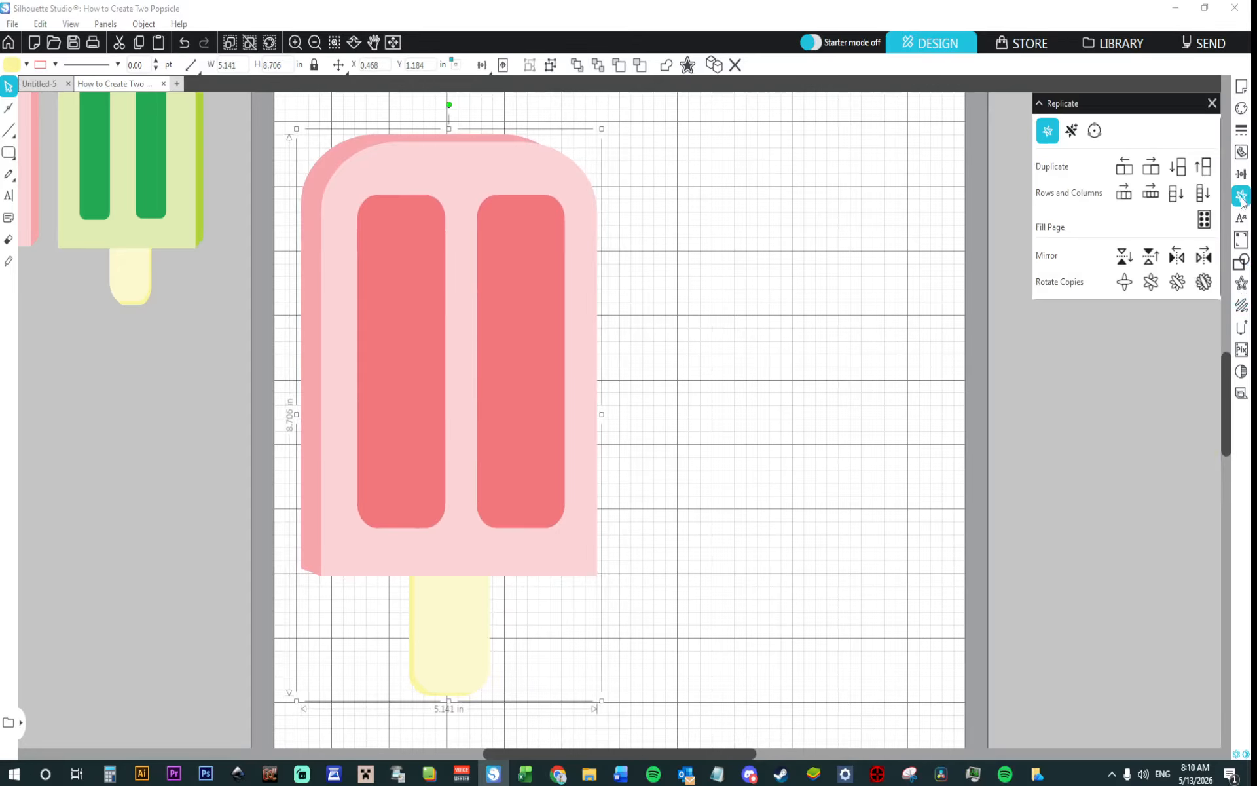
{"action": "left_click", "coordinate": [1153, 176]}
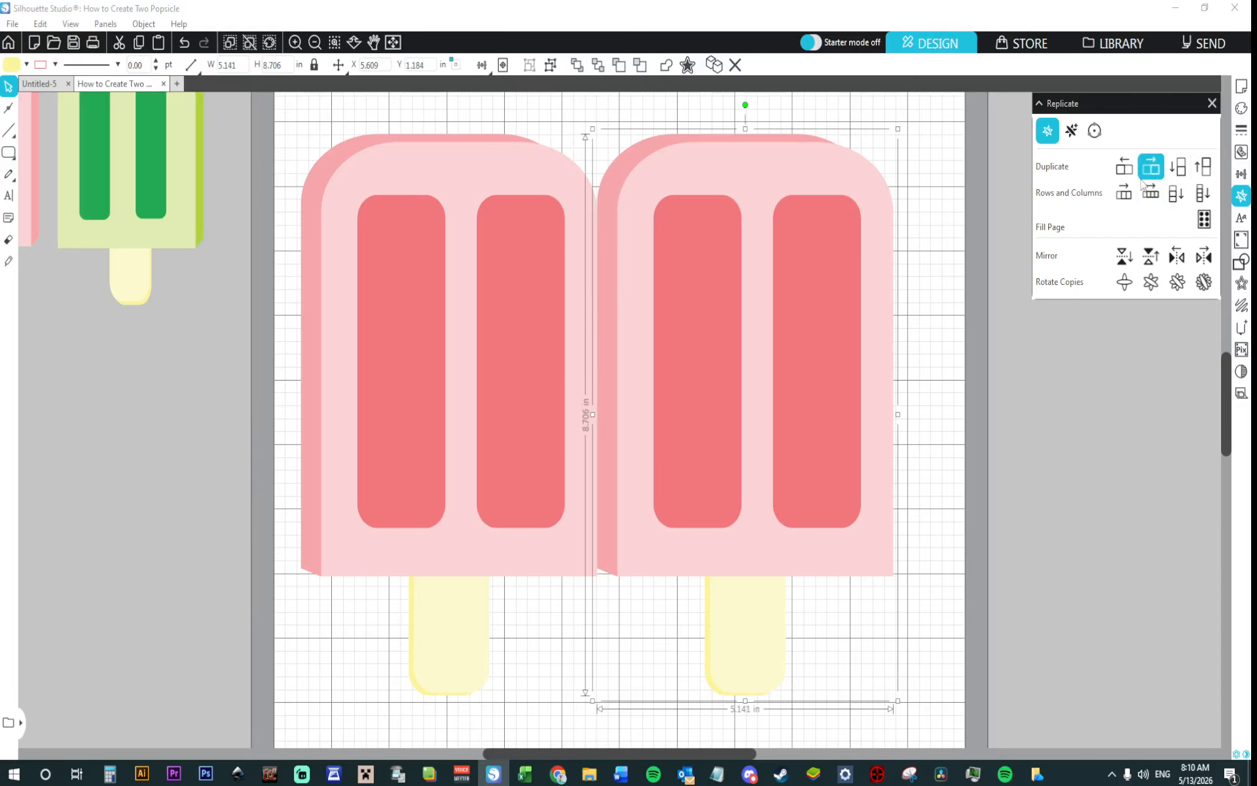
{"action": "key", "text": "Right"}
{"action": "key", "text": "Right"}
{"action": "key", "text": "Right"}
{"action": "key", "text": "Right"}
{"action": "key", "text": "Right"}
{"action": "key", "text": "Right"}
{"action": "key", "text": "Right"}
{"action": "key", "text": "Right"}
{"action": "key", "text": "Right"}
{"action": "key", "text": "Right"}
{"action": "key", "text": "Right"}
{"action": "key", "text": "Right"}
{"action": "key", "text": "Right"}
{"action": "key", "text": "Right"}
{"action": "key", "text": "Right"}
{"action": "key", "text": "Right"}
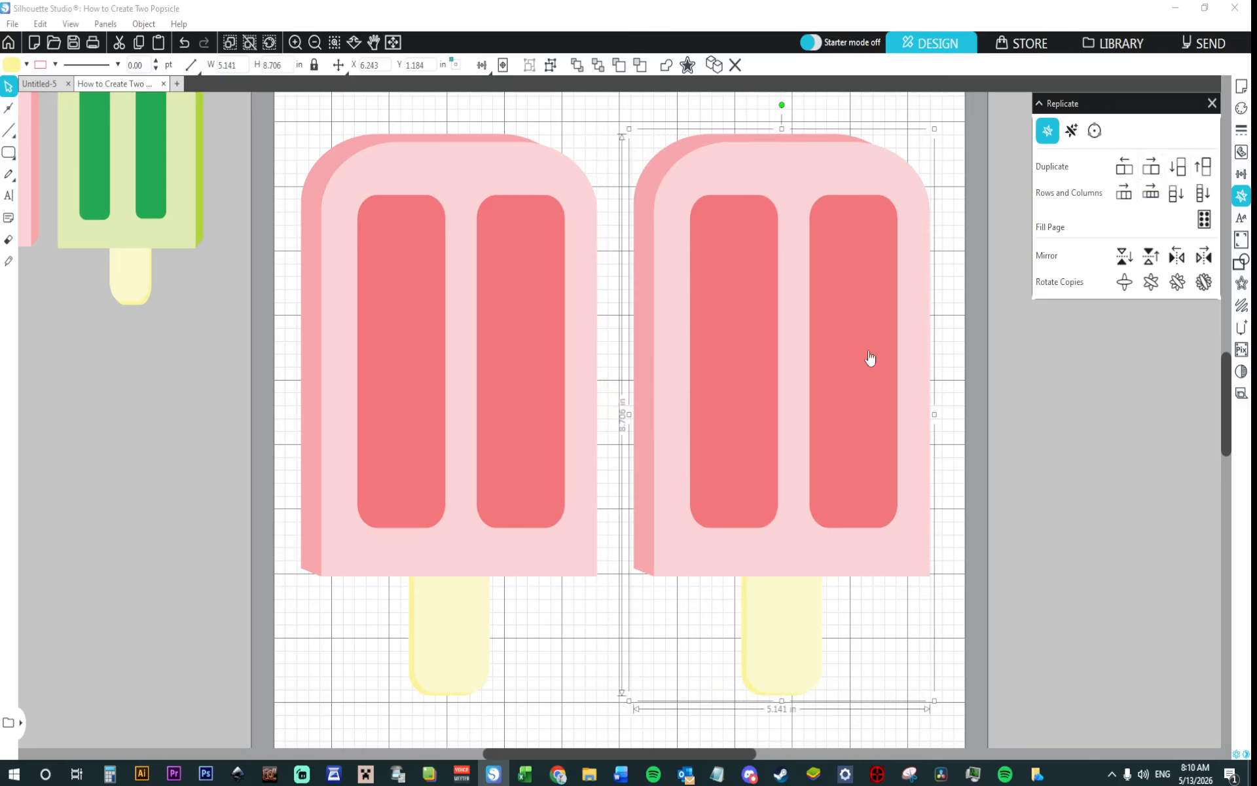
Step: Ungroup the copied popsicle and its nested groups, and move the sample popsicles lower beside the page for reference
{"action": "right_click", "coordinate": [813, 385]}
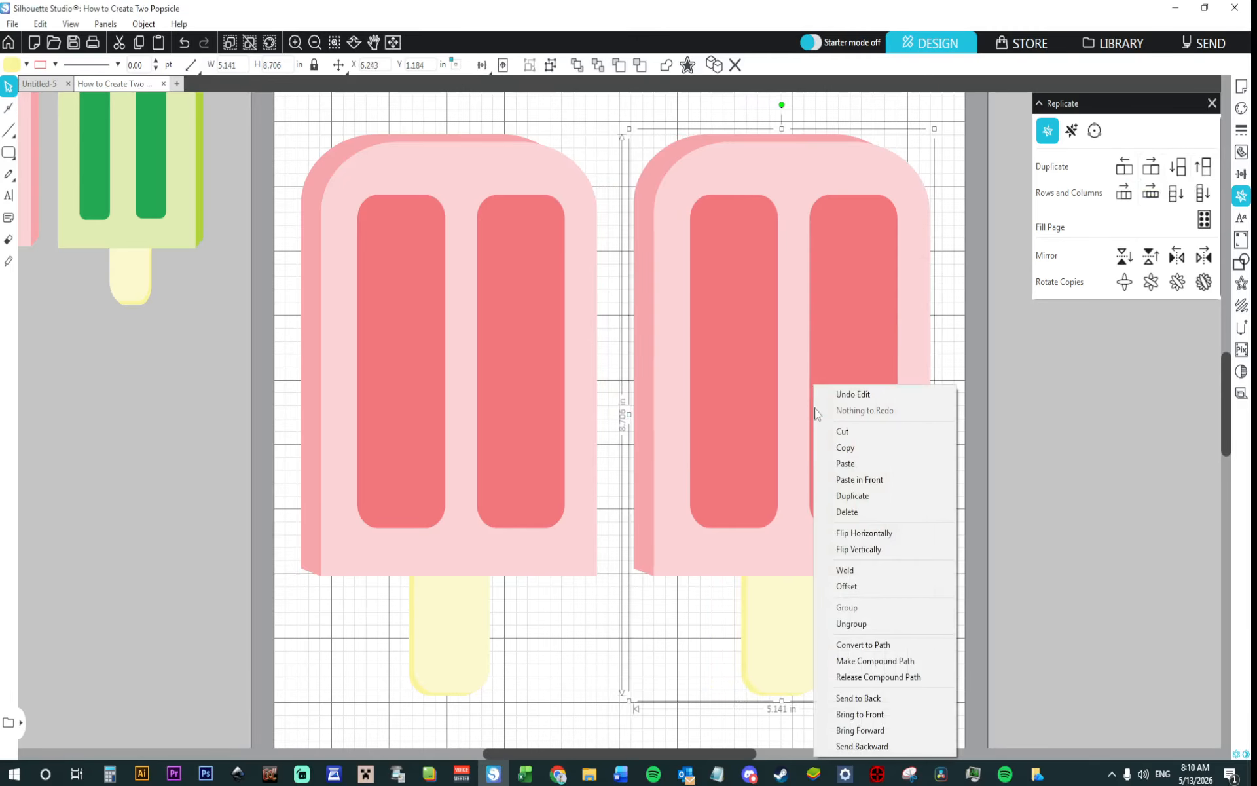
{"action": "left_click", "coordinate": [851, 624]}
{"action": "right_click", "coordinate": [826, 536]}
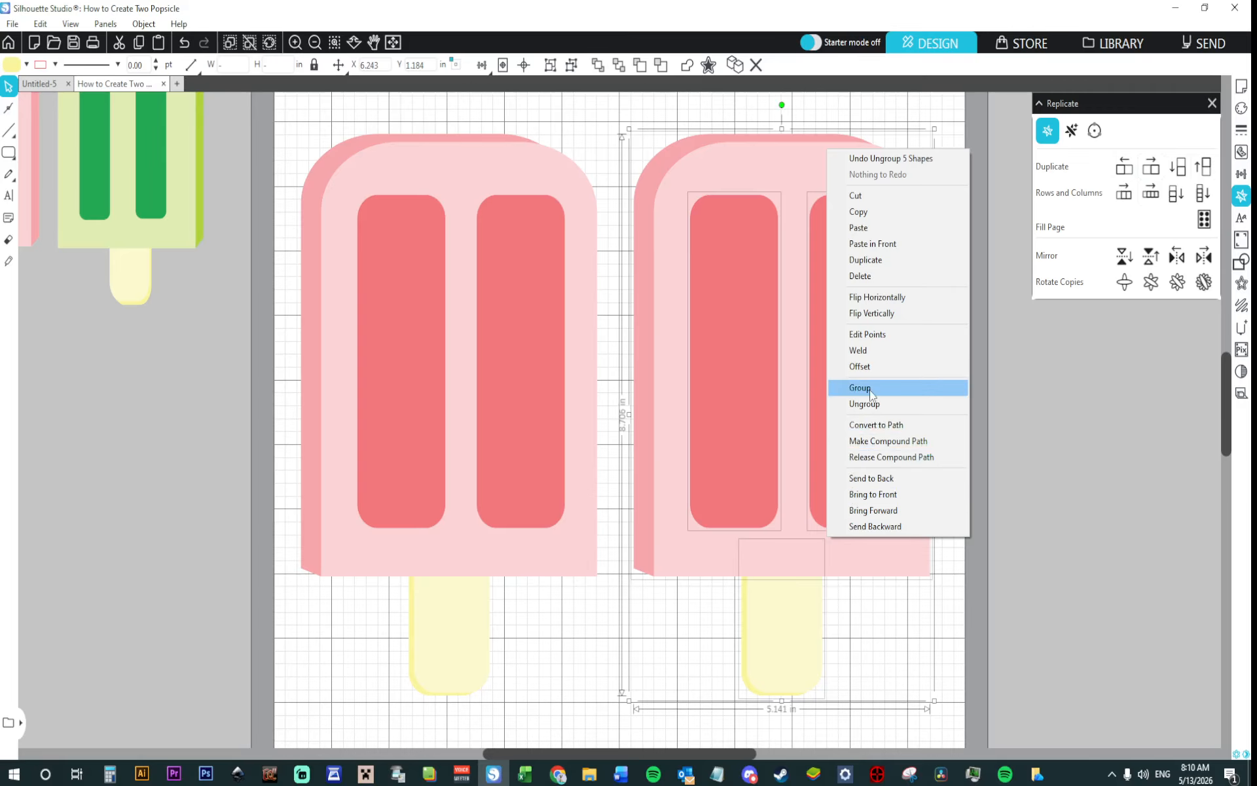
{"action": "left_click", "coordinate": [877, 407]}
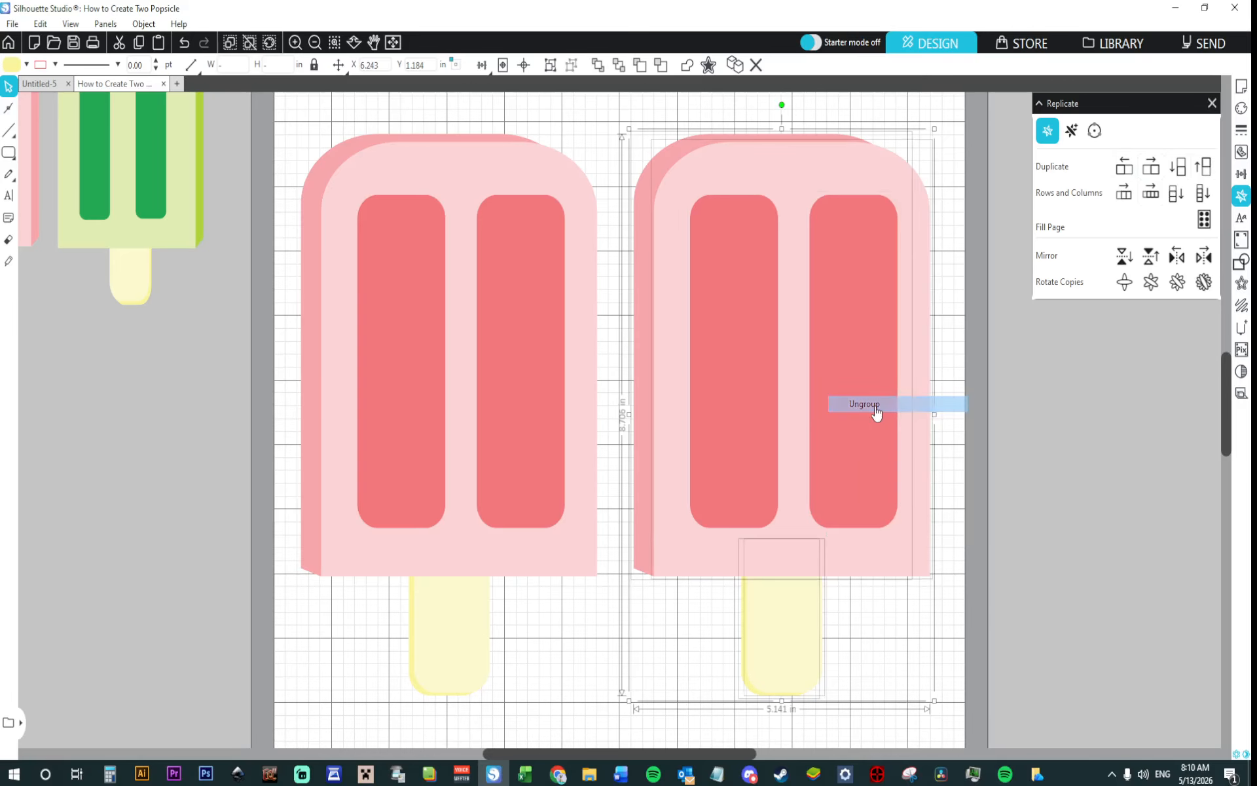
{"action": "left_click", "coordinate": [967, 456]}
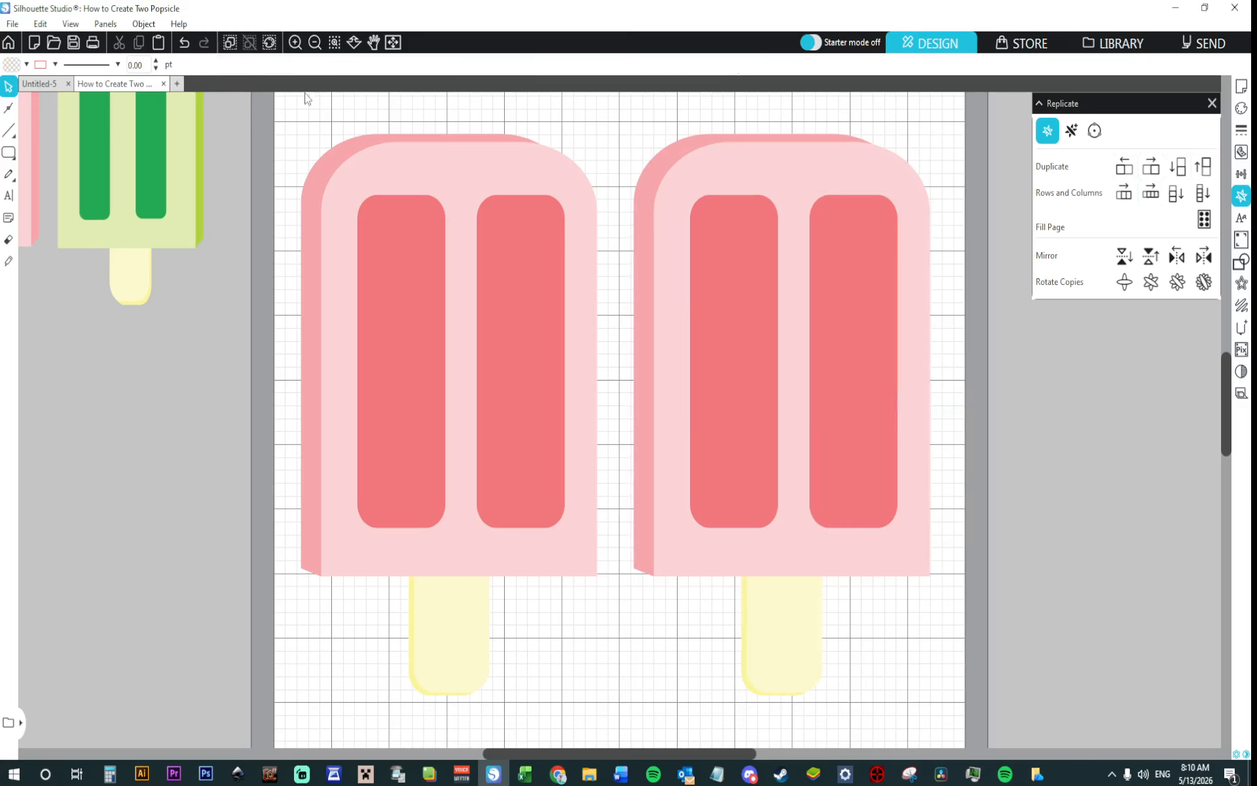
{"action": "left_click_drag", "start_coordinate": [128, 165], "coordinate": [160, 351]}
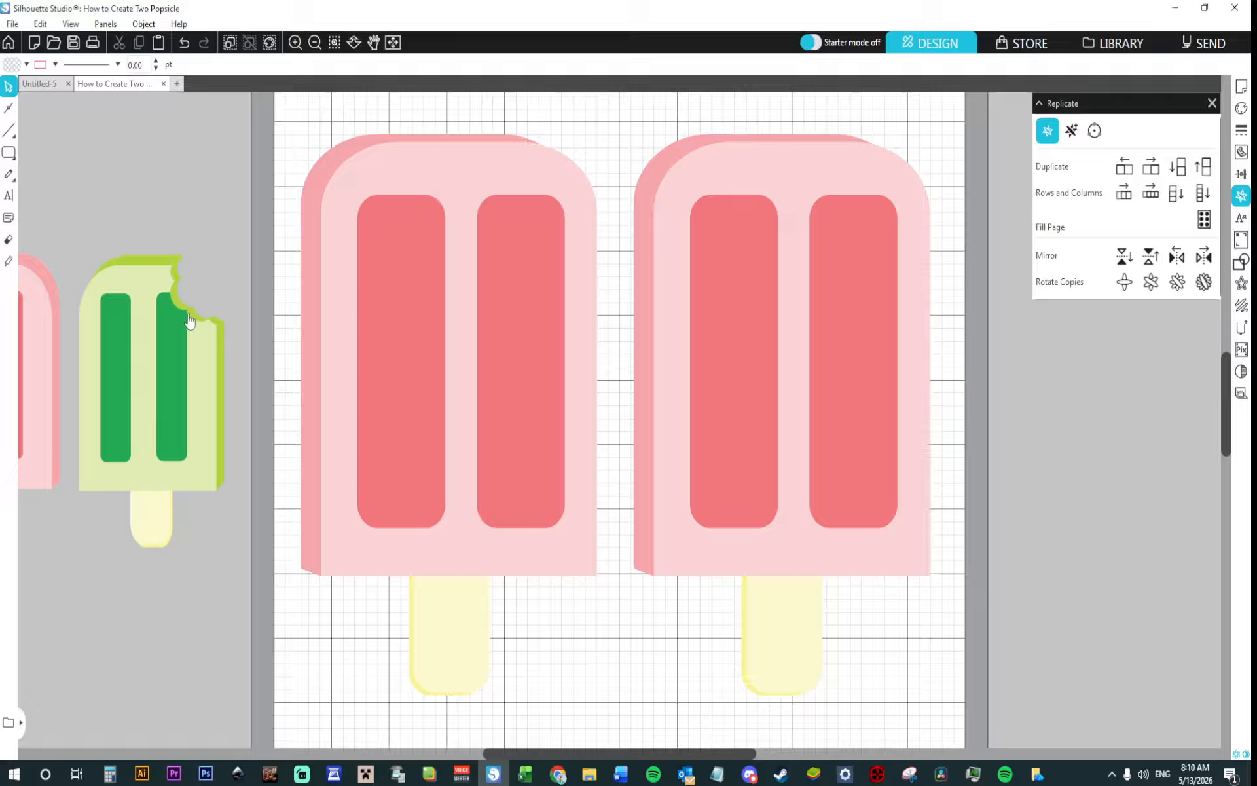
{"action": "left_click", "coordinate": [751, 298]}
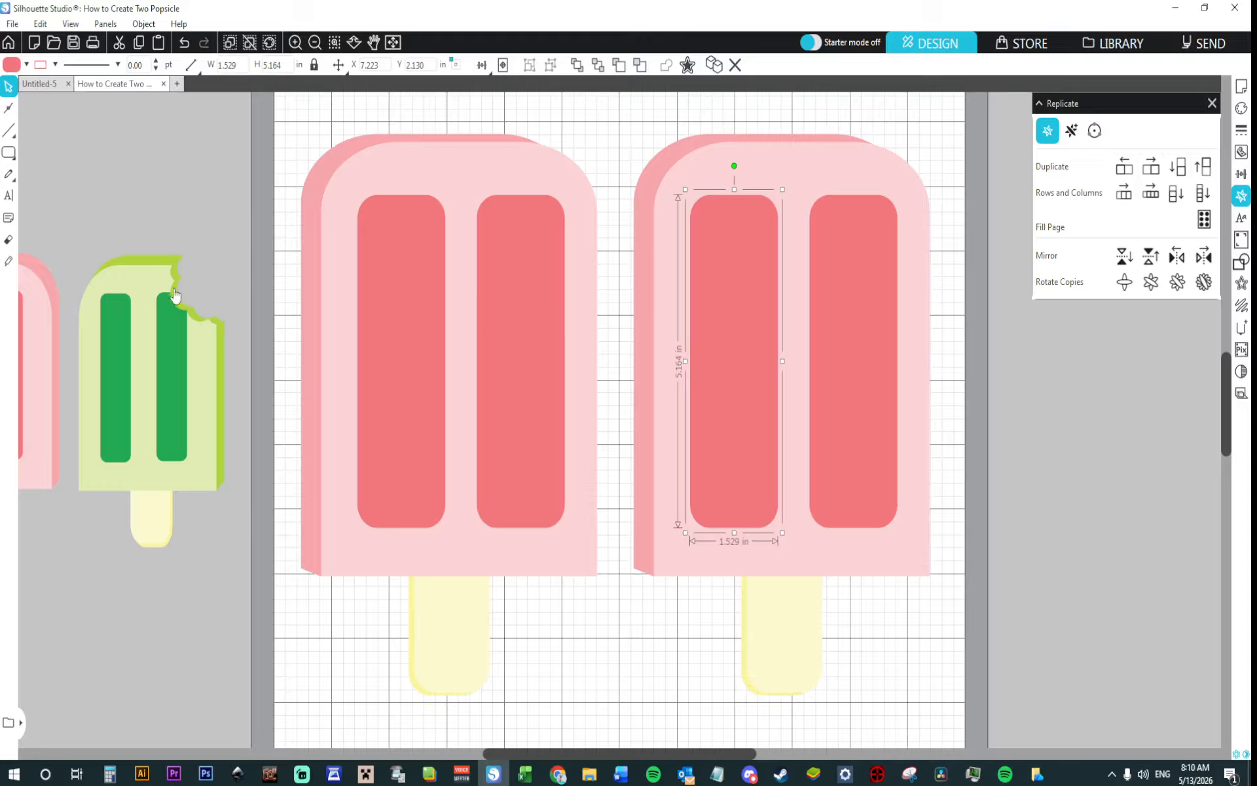
Step: Draw two overlapping circles, about 0.606 and 0.640 in across, beside the page's right edge, with the larger one slightly lower and left
{"action": "mouse_move", "coordinate": [8, 152]}
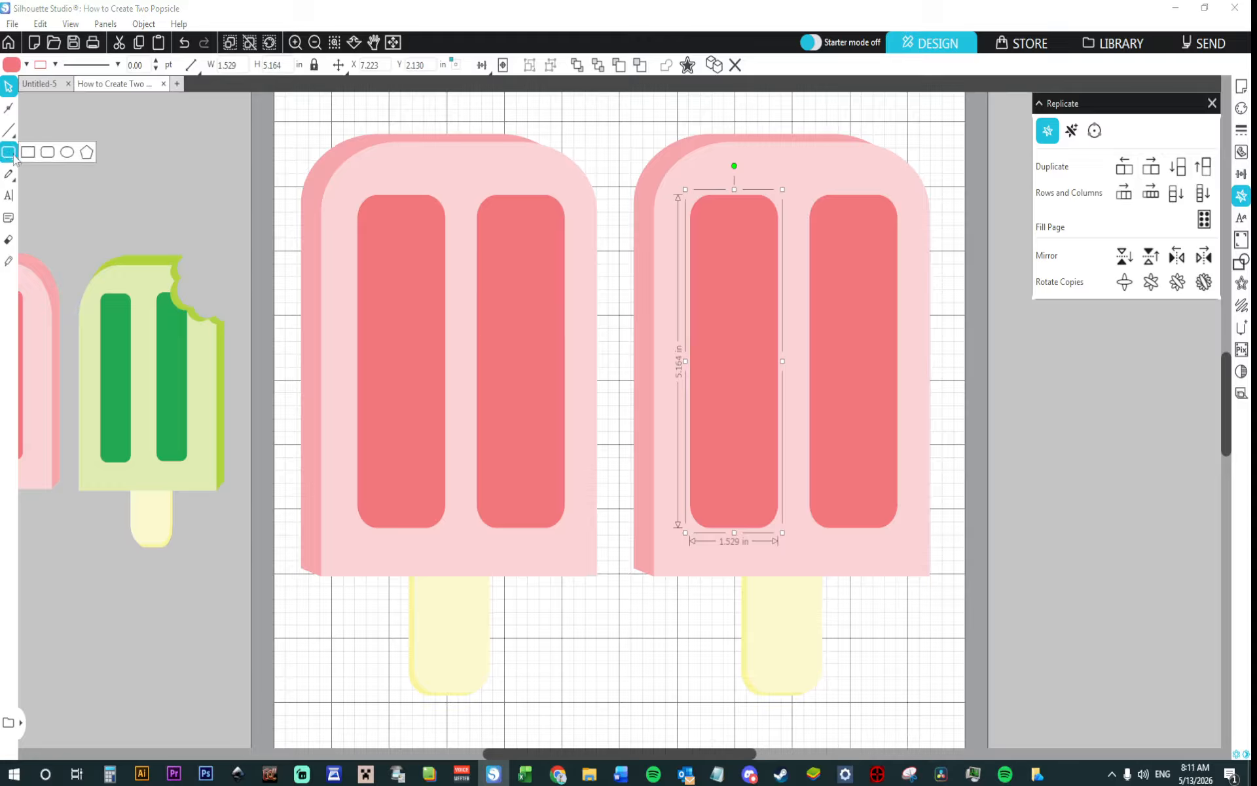
{"action": "left_click", "coordinate": [65, 155]}
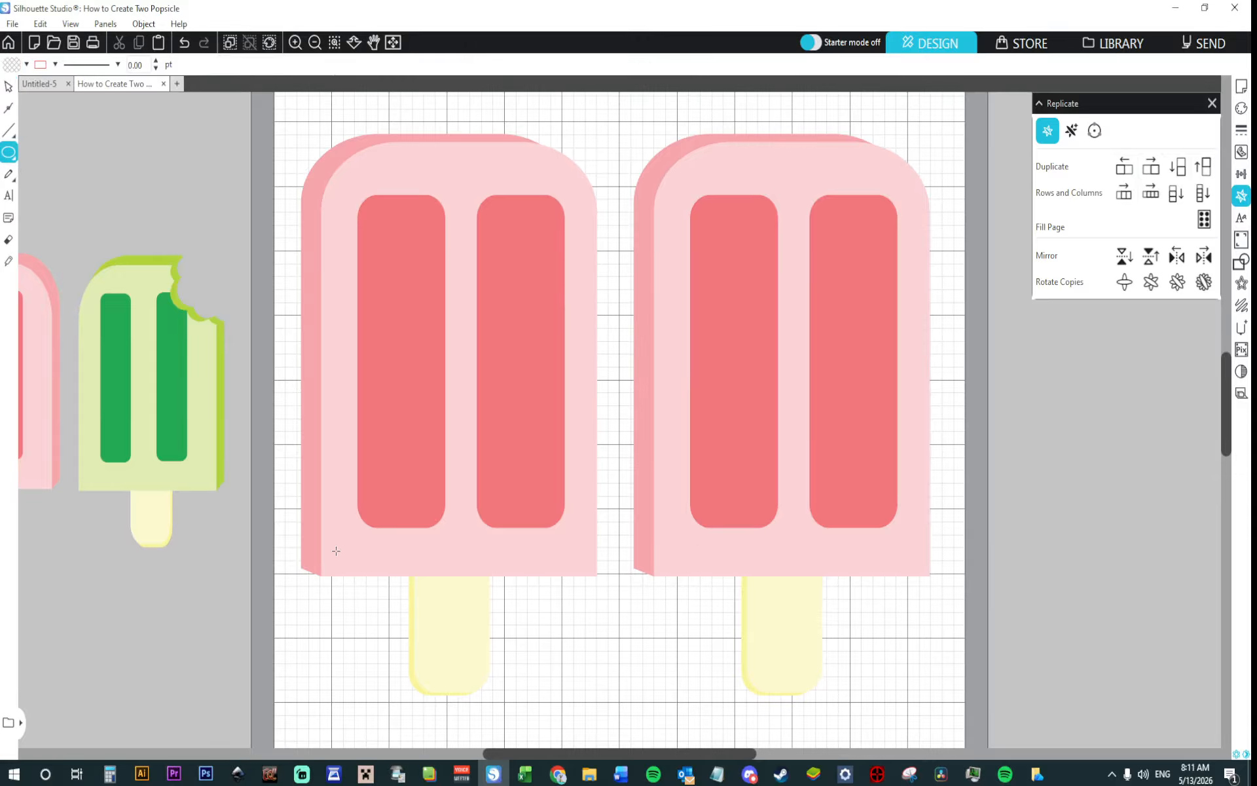
{"action": "left_click_drag", "start_coordinate": [992, 380], "coordinate": [996, 434]}
{"action": "left_click", "coordinate": [980, 377]}
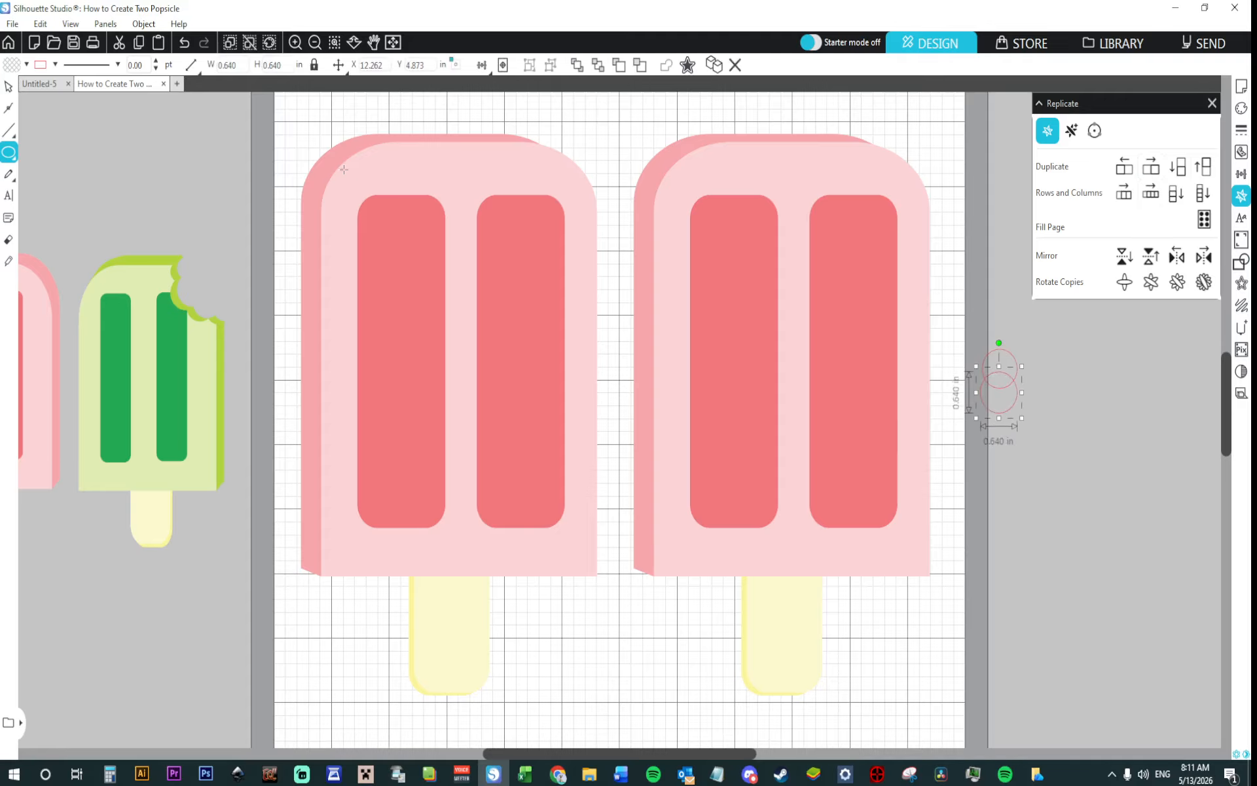
{"action": "left_click", "coordinate": [11, 88]}
{"action": "left_click_drag", "start_coordinate": [992, 415], "coordinate": [982, 416]}
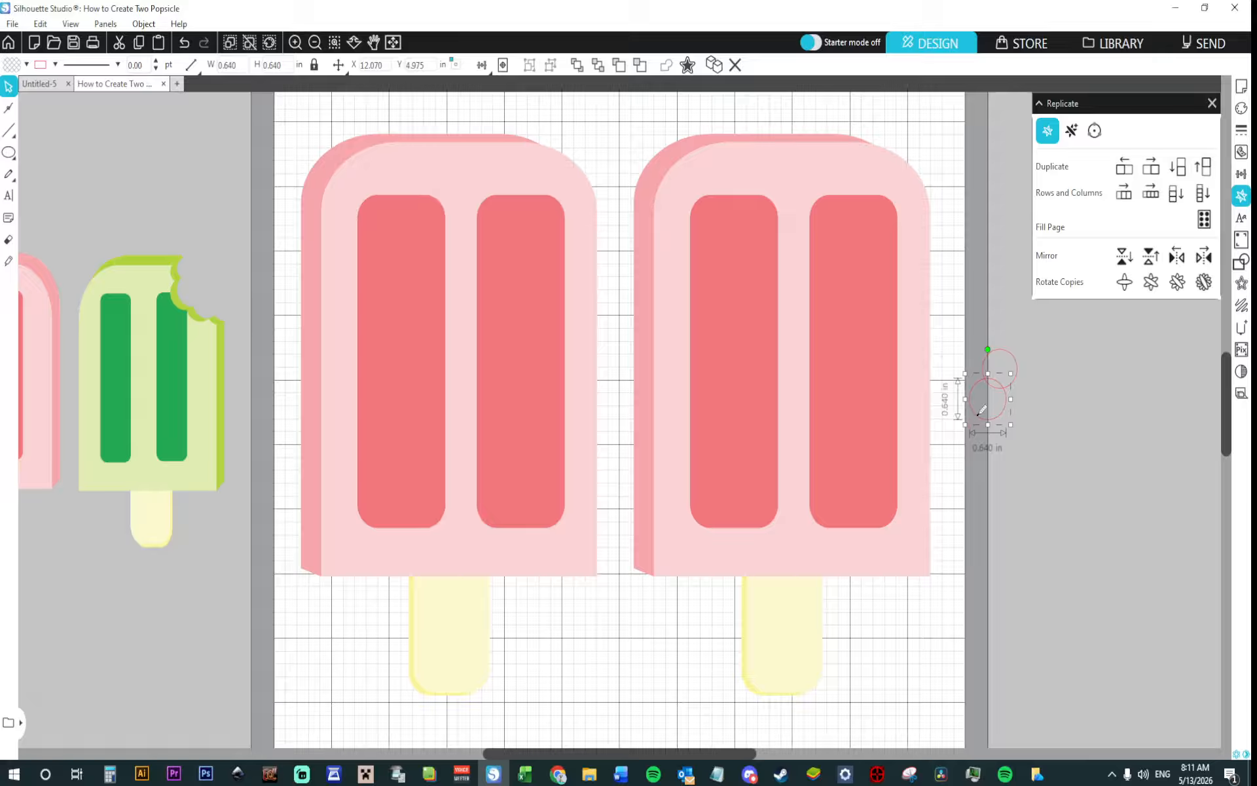
Step: Duplicate the 0.640 in circle and place the copy directly beneath it, slightly overlapping
{"action": "key", "text": "ctrl+v"}
{"action": "left_click", "coordinate": [1012, 442]}
{"action": "left_click", "coordinate": [1003, 445]}
{"action": "left_click_drag", "start_coordinate": [985, 449], "coordinate": [976, 449]}
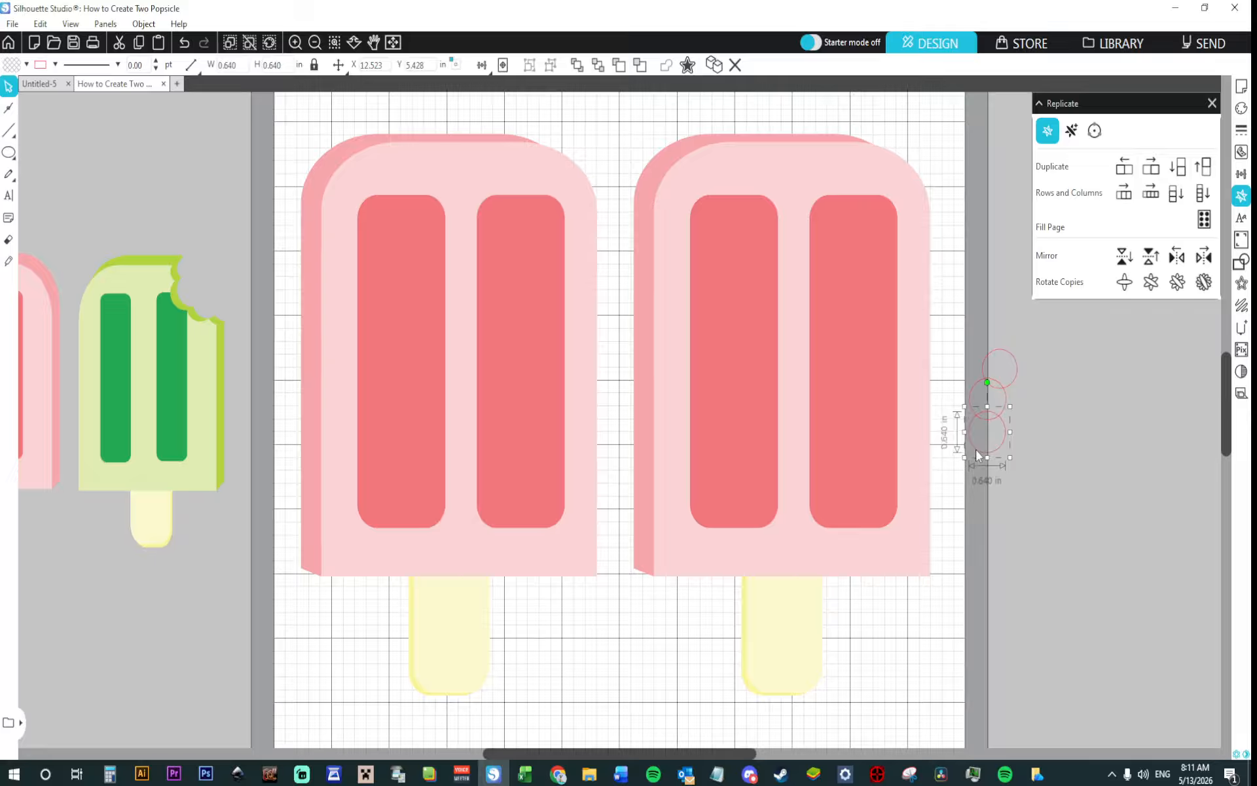
Step: Resize the uppermost circle into a small oval of about 0.511 × 0.564 in
{"action": "left_click", "coordinate": [1009, 358]}
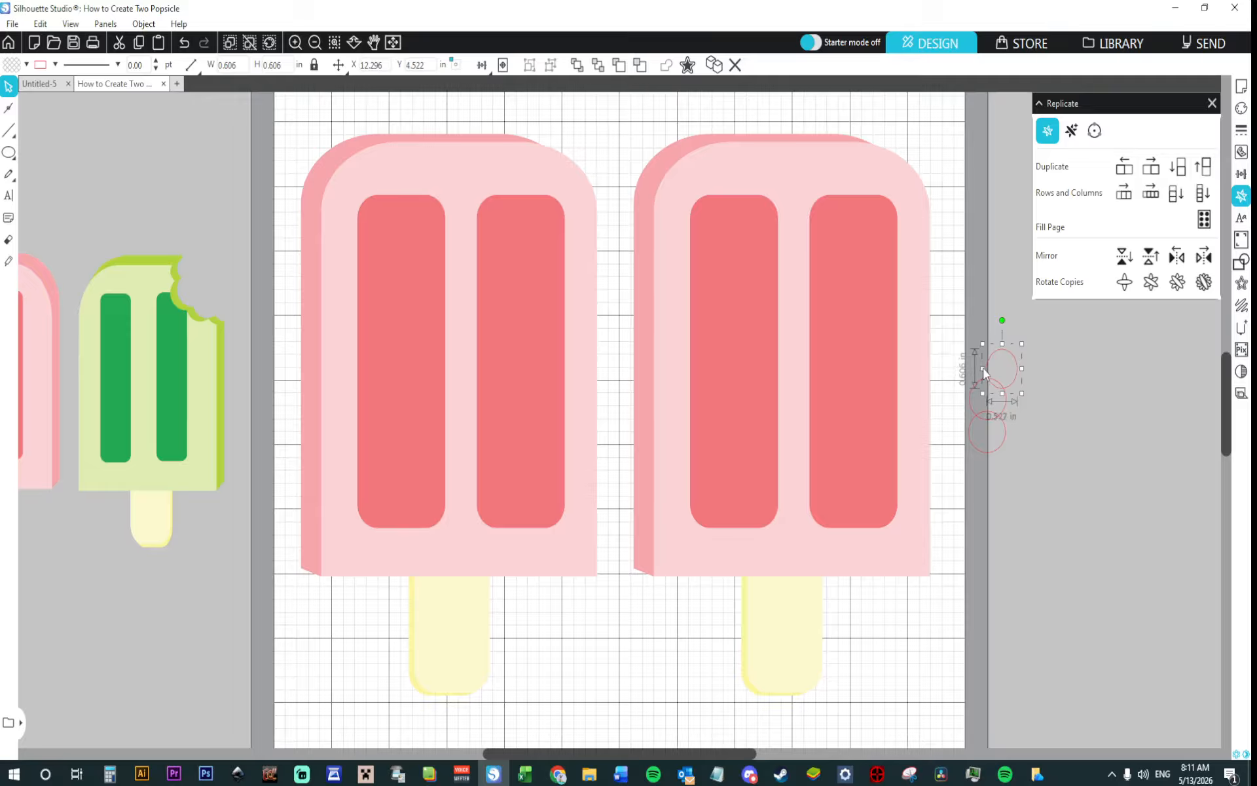
{"action": "left_click_drag", "start_coordinate": [982, 368], "coordinate": [1019, 346]}
{"action": "left_click", "coordinate": [1024, 362]}
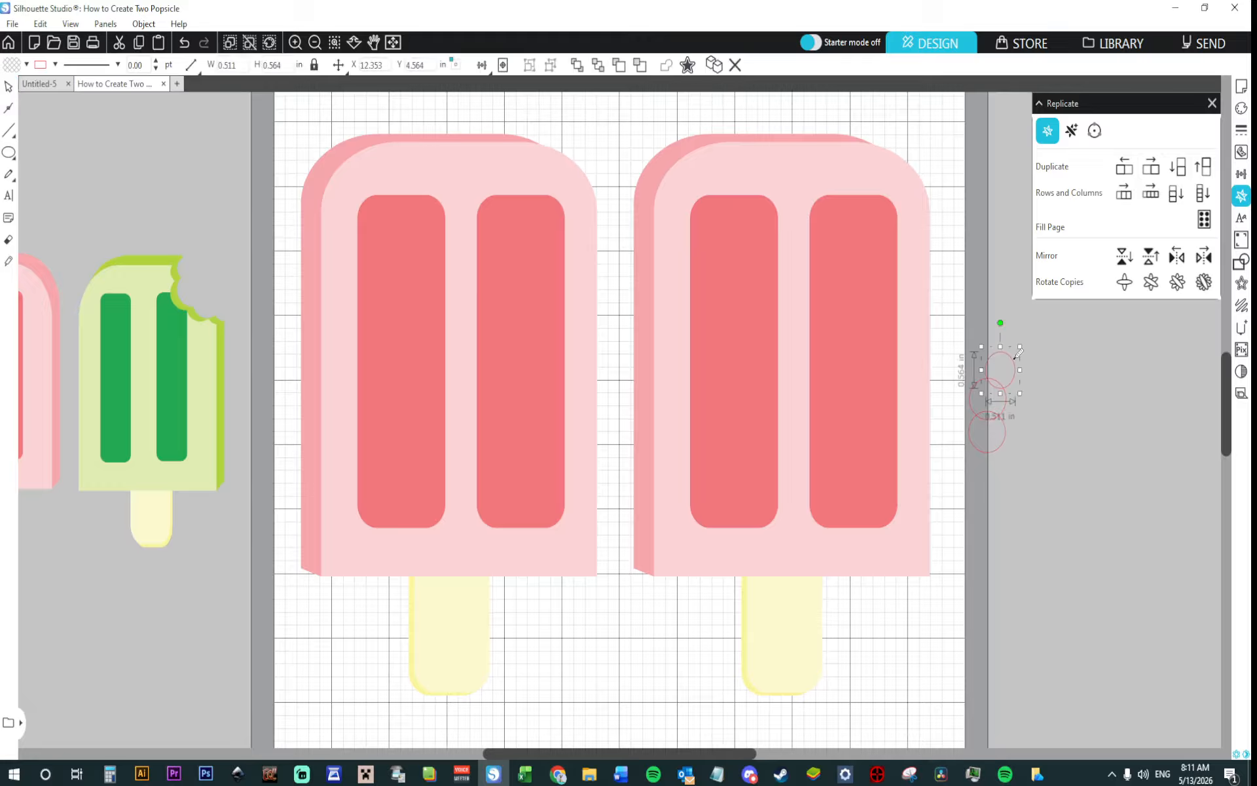
Step: Fill the three bite circles with white (FFFFFF)
{"action": "left_click_drag", "start_coordinate": [984, 332], "coordinate": [1006, 481]}
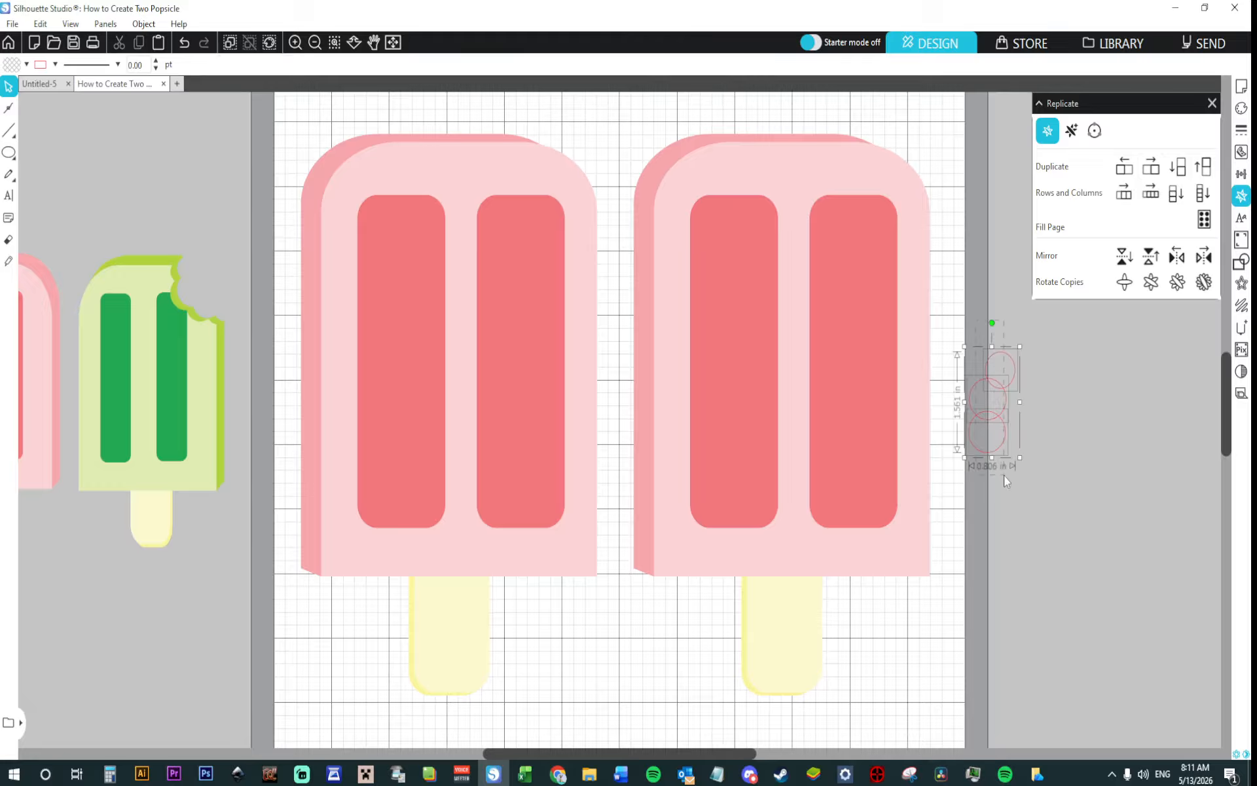
{"action": "left_click", "coordinate": [1242, 108]}
{"action": "left_click", "coordinate": [1111, 178]}
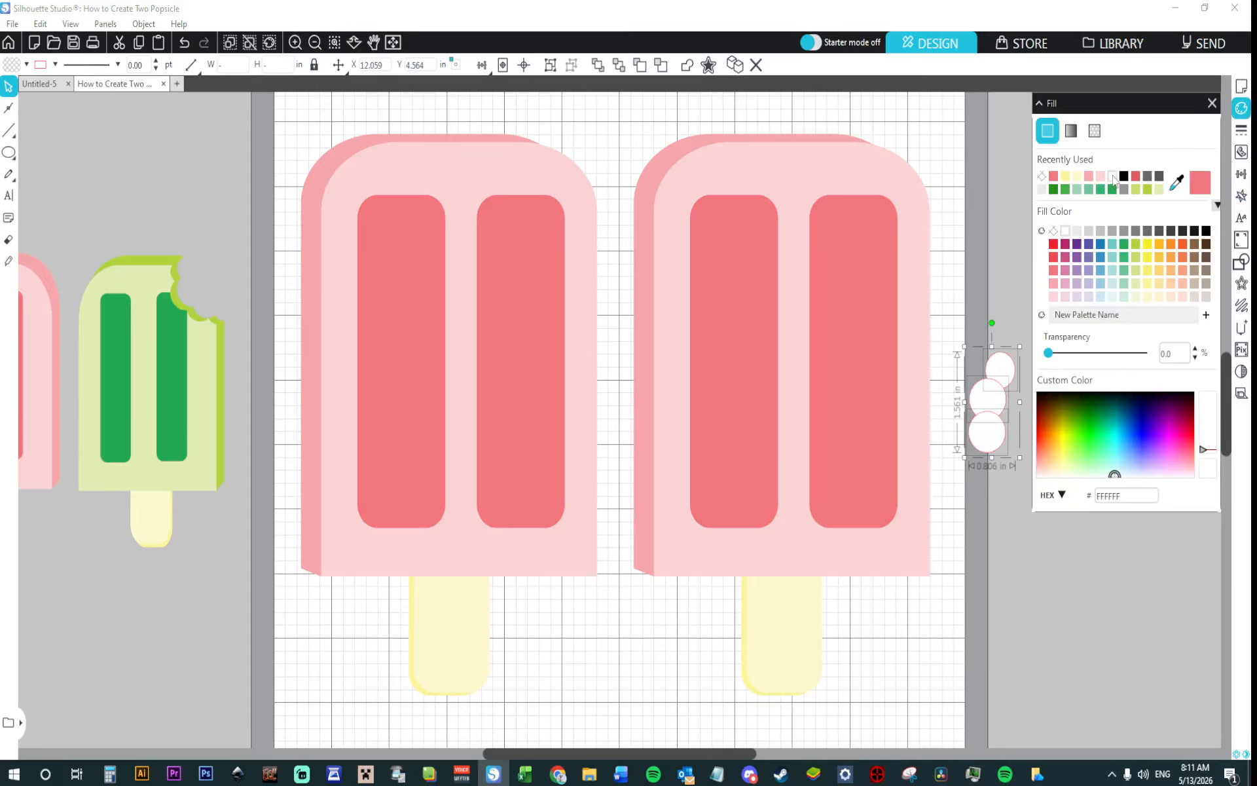
{"action": "left_click", "coordinate": [983, 492]}
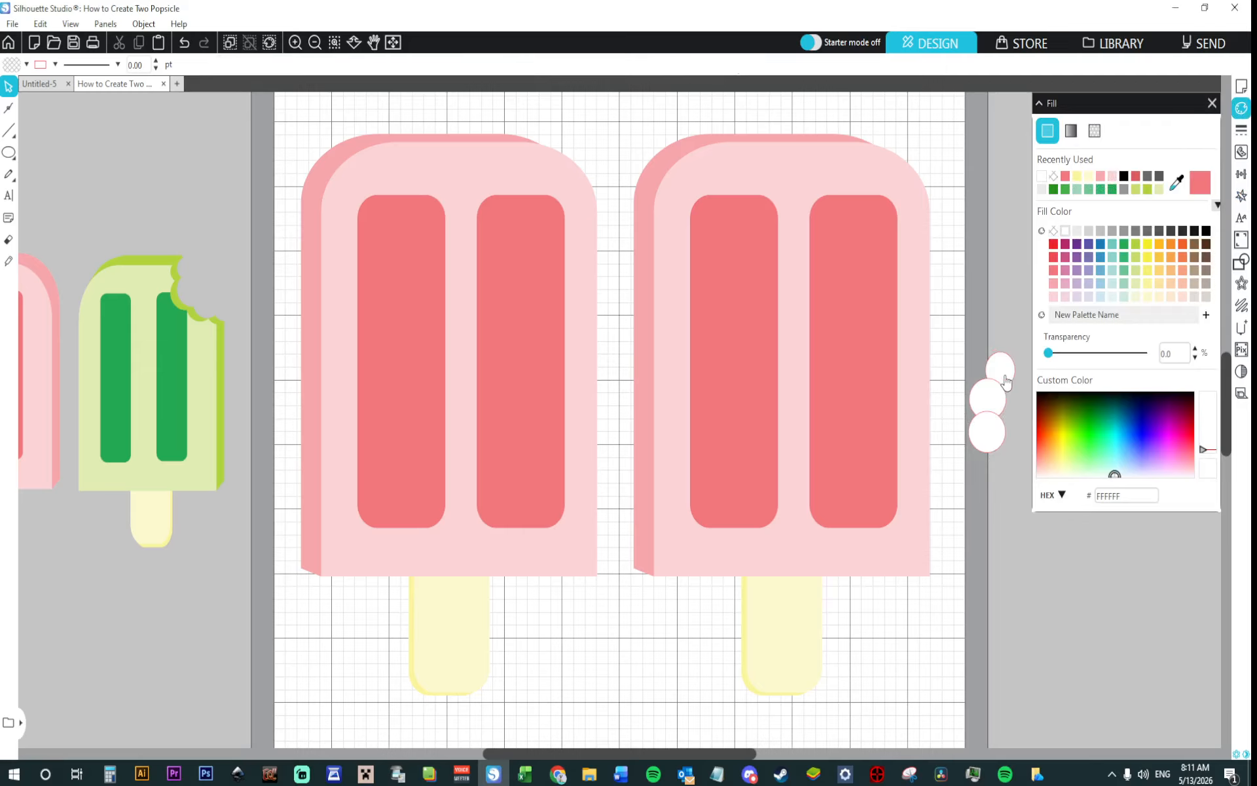
Step: Place a slightly tilted copy of the small upper oval at the lower end of the circle chain
{"action": "left_click", "coordinate": [1008, 375]}
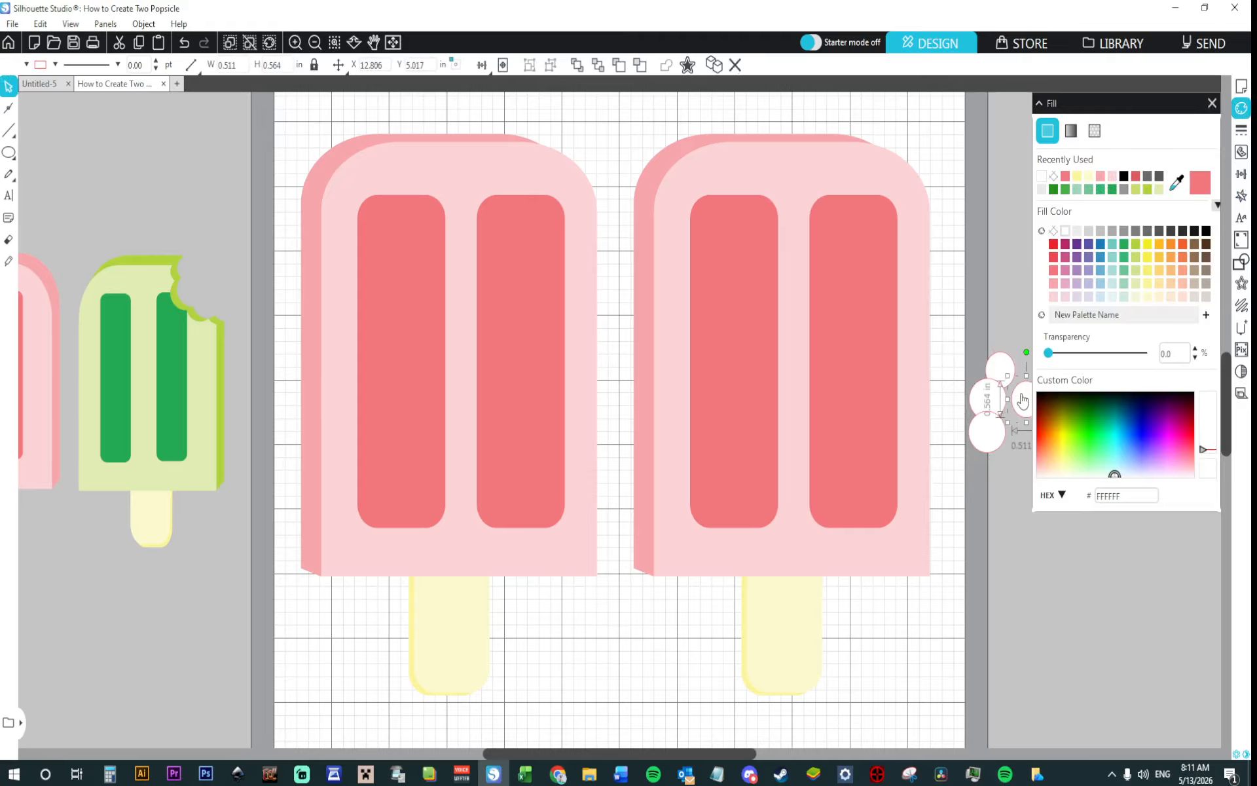
{"action": "left_click_drag", "start_coordinate": [1008, 374], "coordinate": [992, 460]}
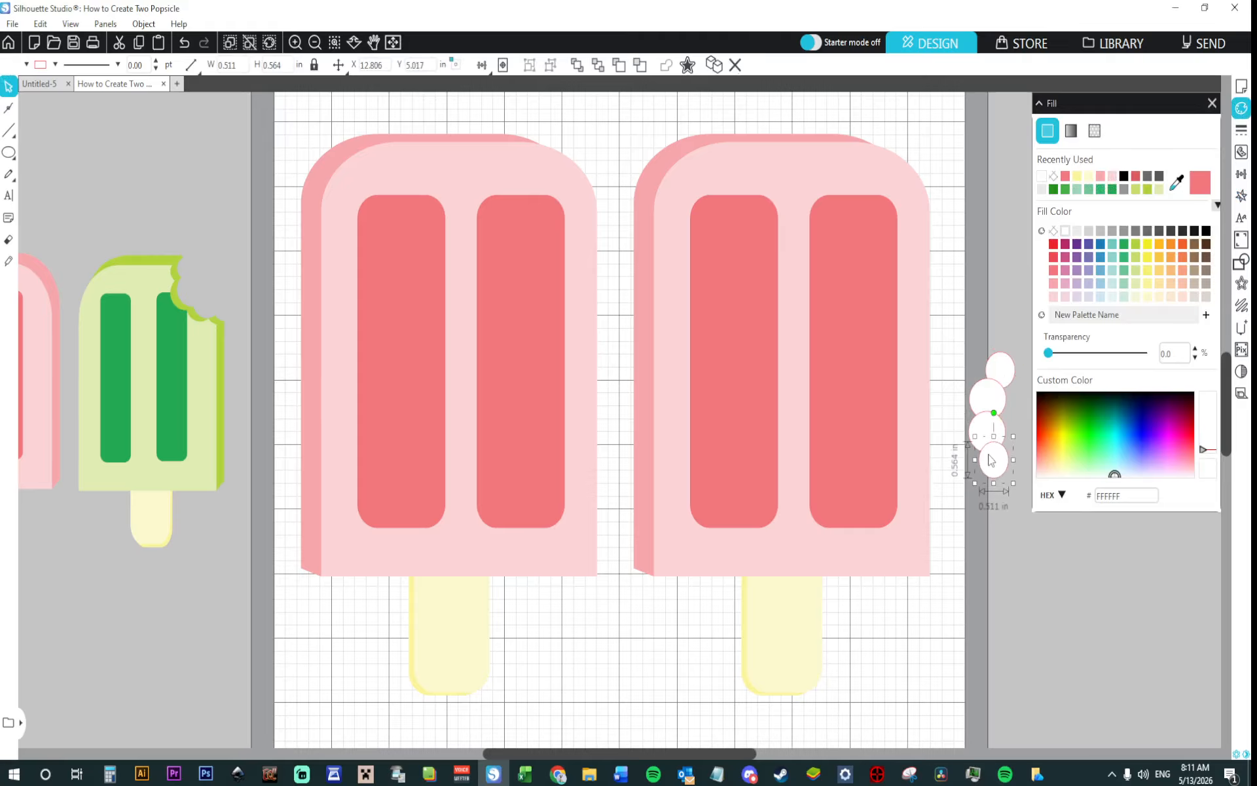
{"action": "left_click_drag", "start_coordinate": [993, 414], "coordinate": [987, 422]}
{"action": "left_click_drag", "start_coordinate": [996, 477], "coordinate": [999, 477]}
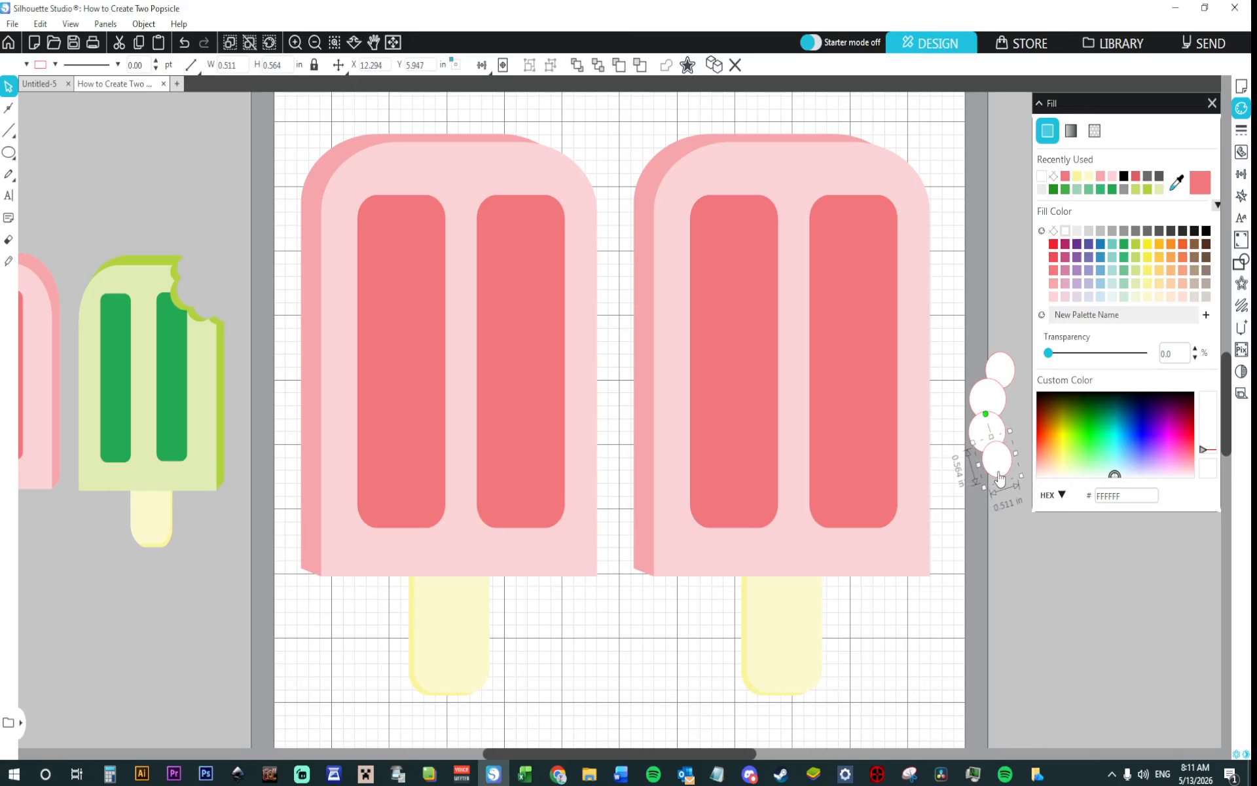
{"action": "key", "text": "ctrl+d"}
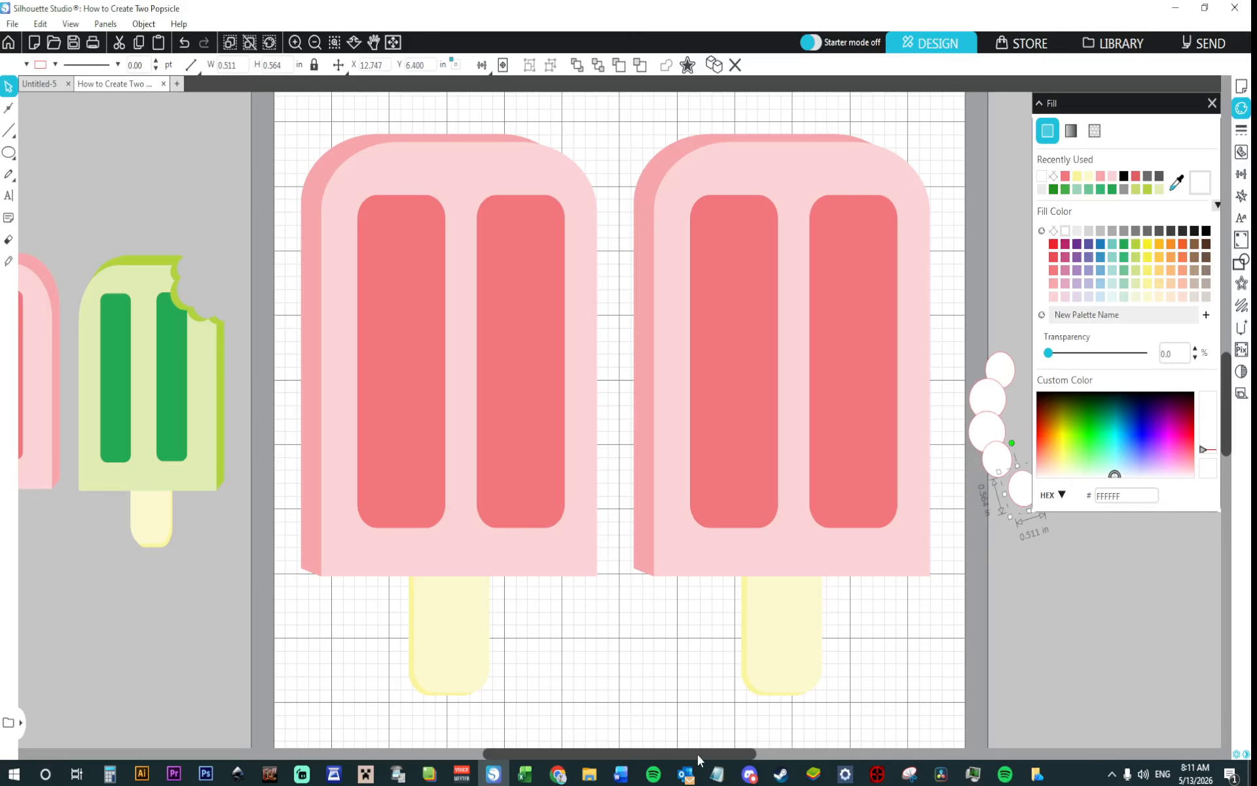
{"action": "left_click_drag", "start_coordinate": [697, 754], "coordinate": [752, 755]}
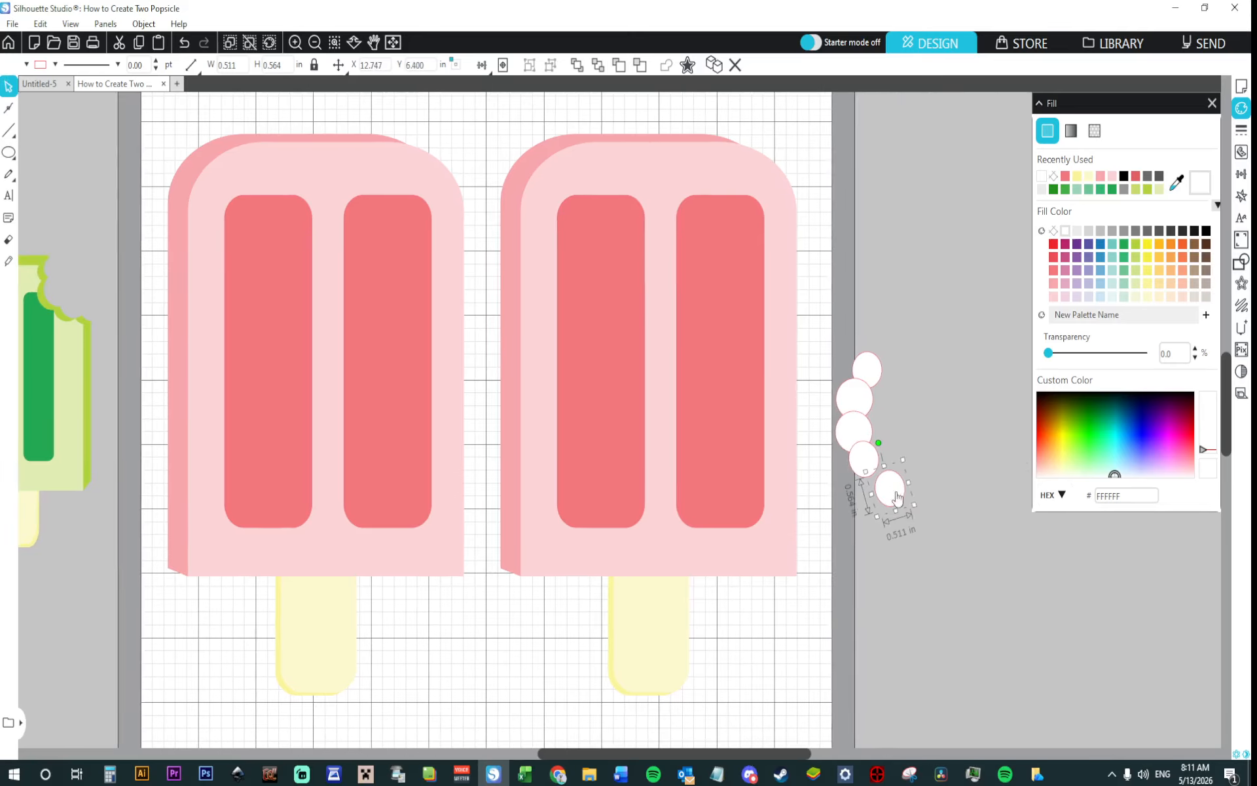
{"action": "key", "text": "Delete"}
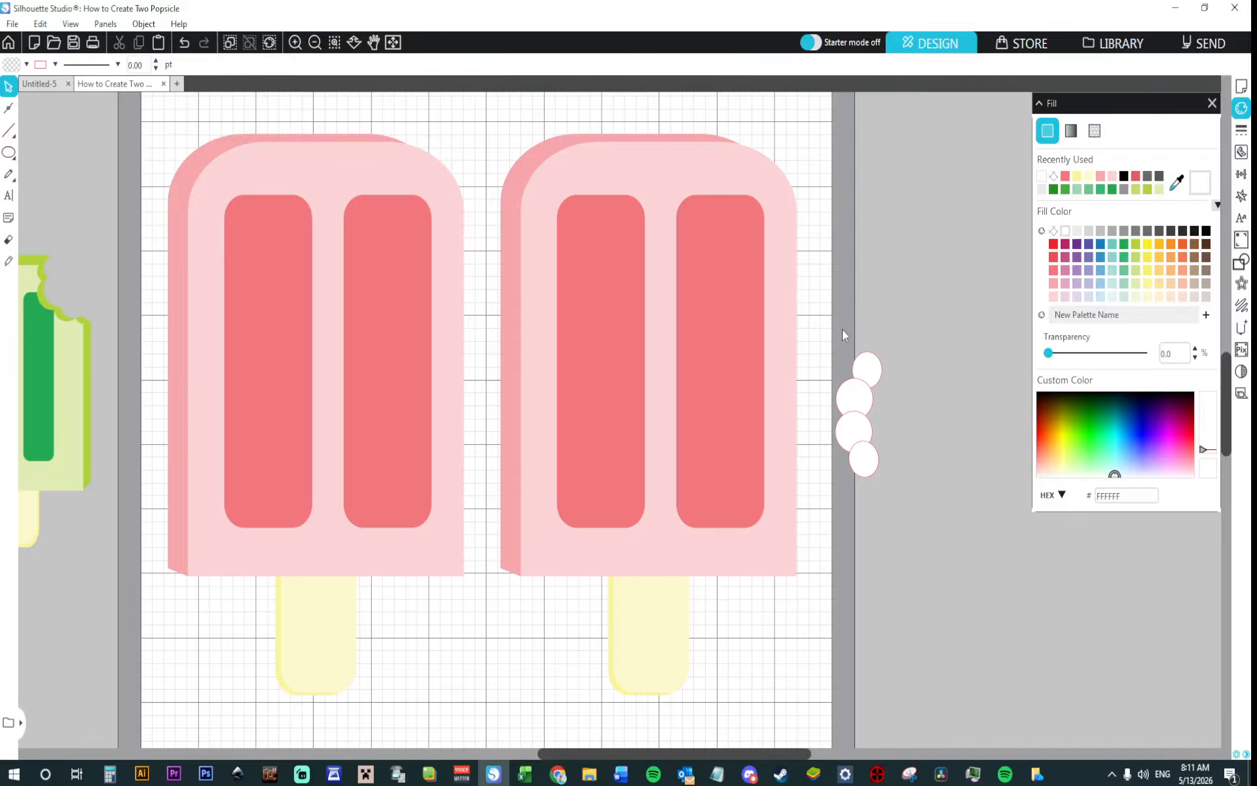
Step: Move the chain of four white circles up beside the second popsicle and rotate the whole chain counterclockwise
{"action": "left_click_drag", "start_coordinate": [829, 343], "coordinate": [898, 505]}
{"action": "left_click_drag", "start_coordinate": [878, 440], "coordinate": [862, 266]}
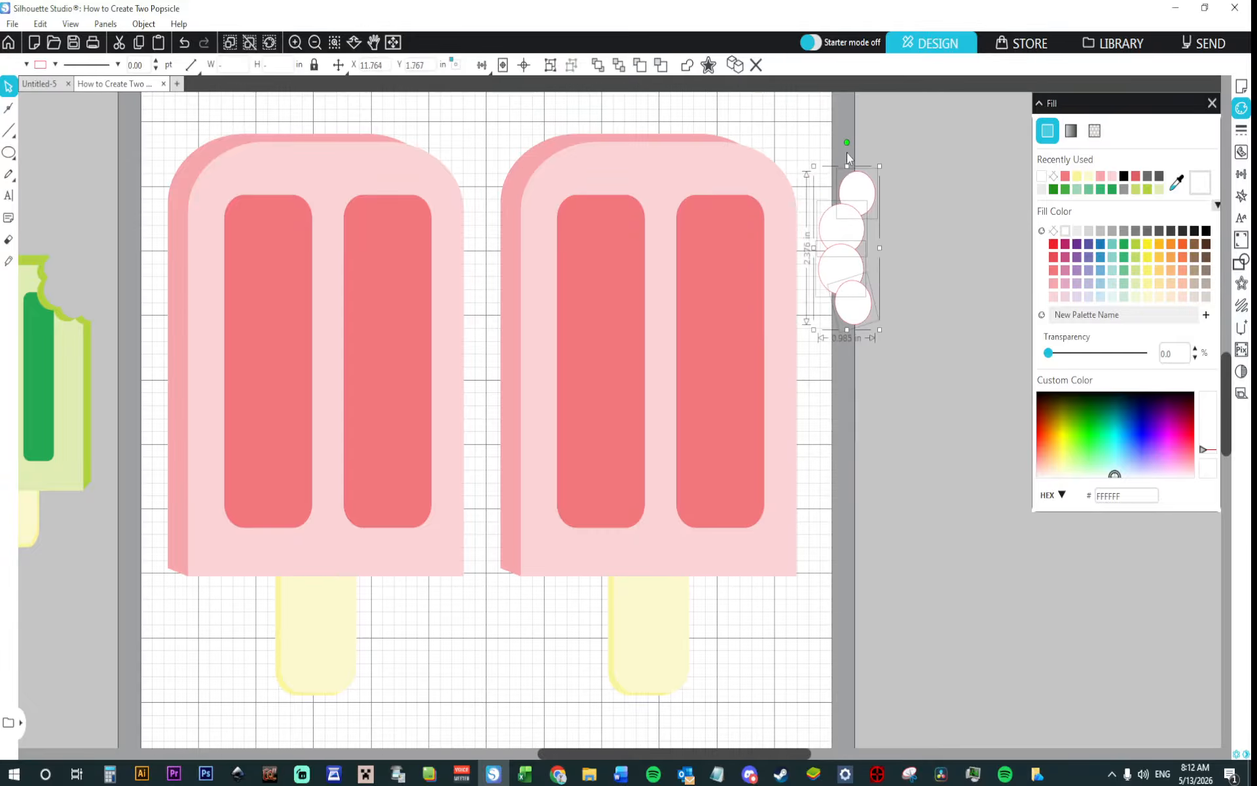
{"action": "left_click_drag", "start_coordinate": [847, 140], "coordinate": [813, 148]}
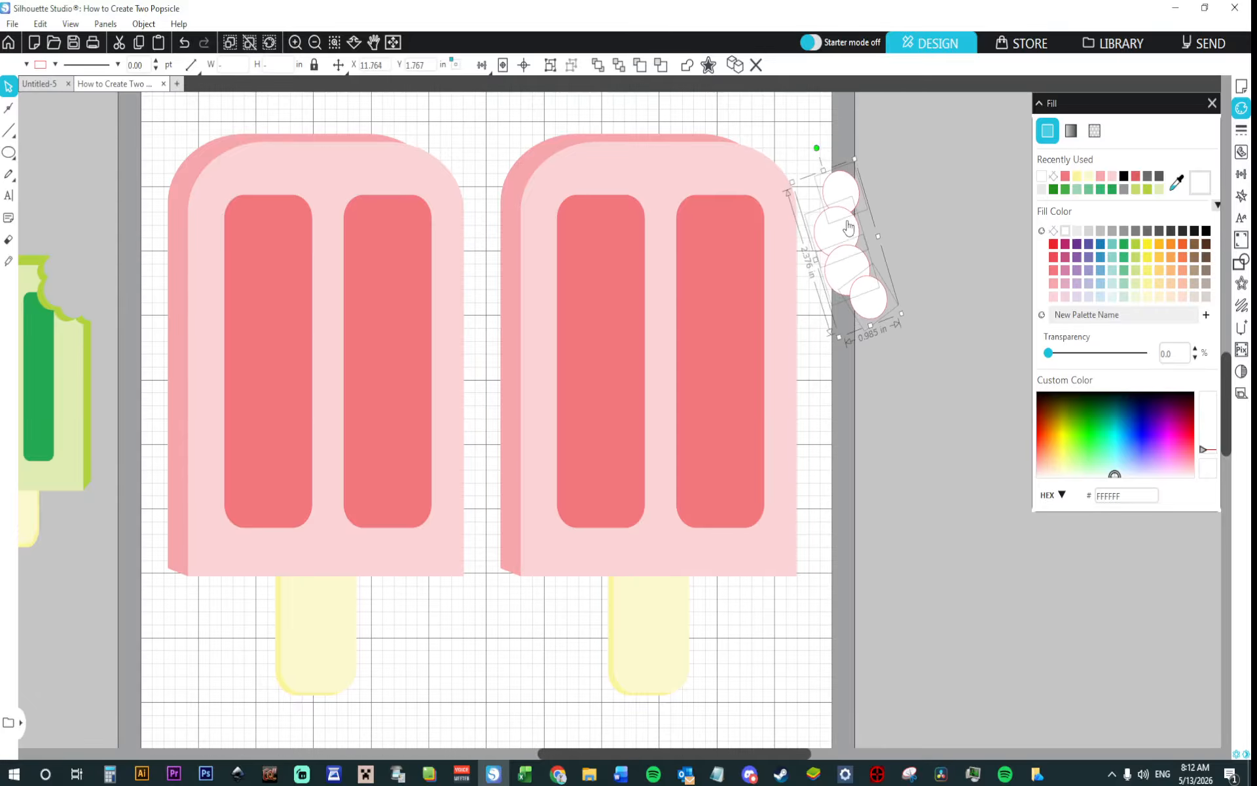
{"action": "left_click_drag", "start_coordinate": [838, 222], "coordinate": [882, 337]}
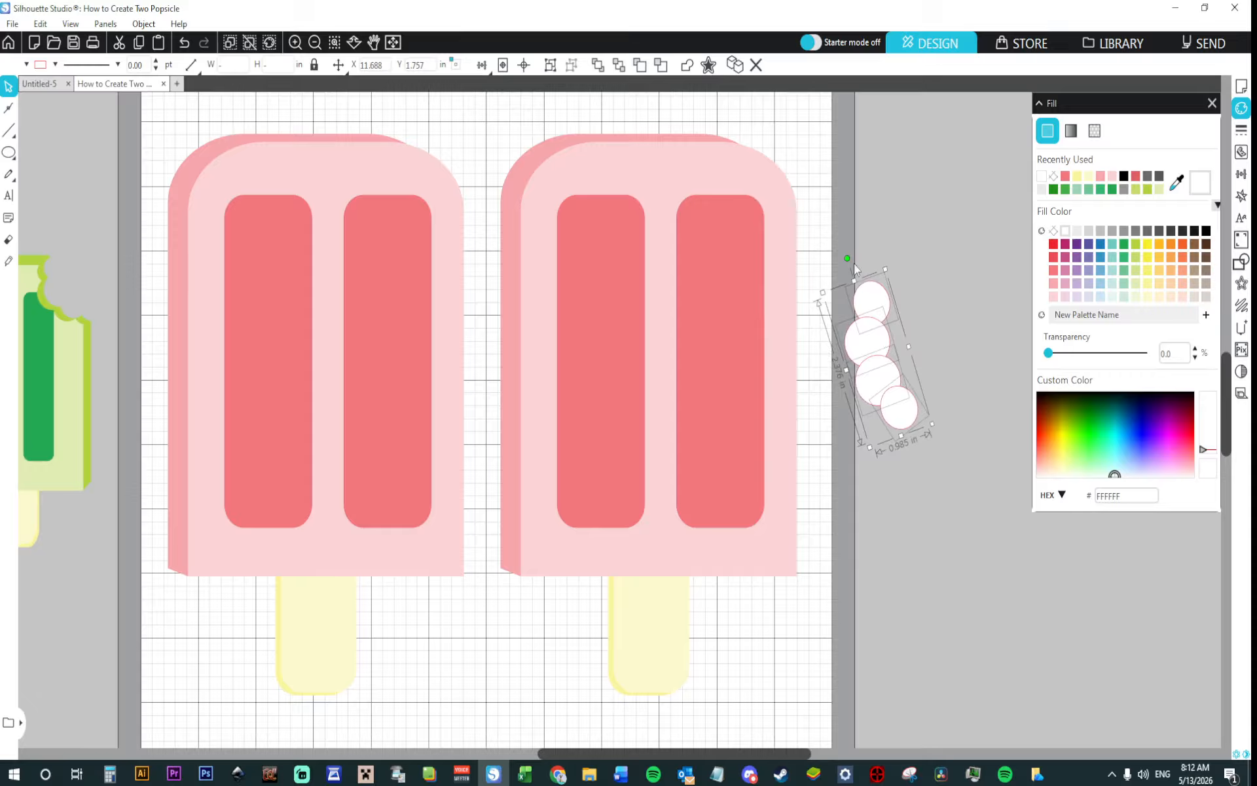
{"action": "left_click_drag", "start_coordinate": [847, 257], "coordinate": [835, 260]}
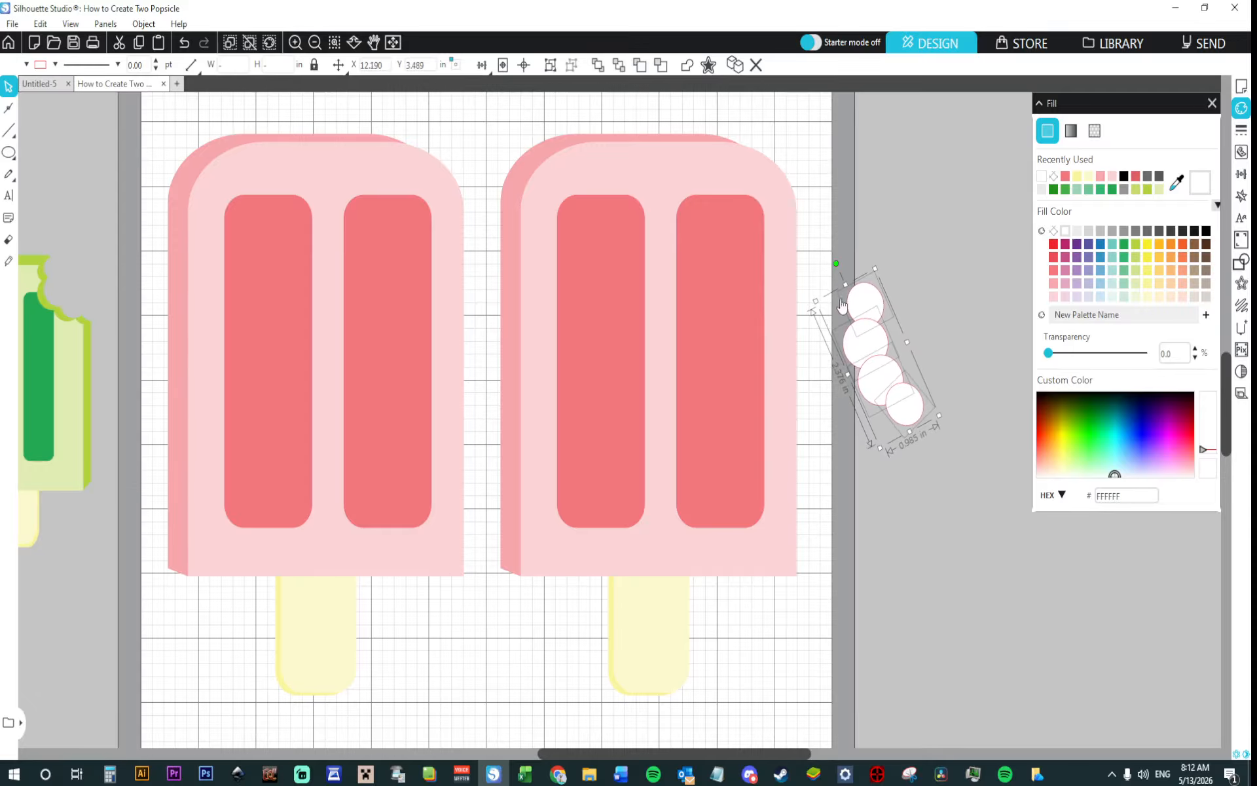
Step: Draw a circle about 1.948 in across beside the chain, overlapping it, fill it white and weld all five circles
{"action": "left_click", "coordinate": [8, 153]}
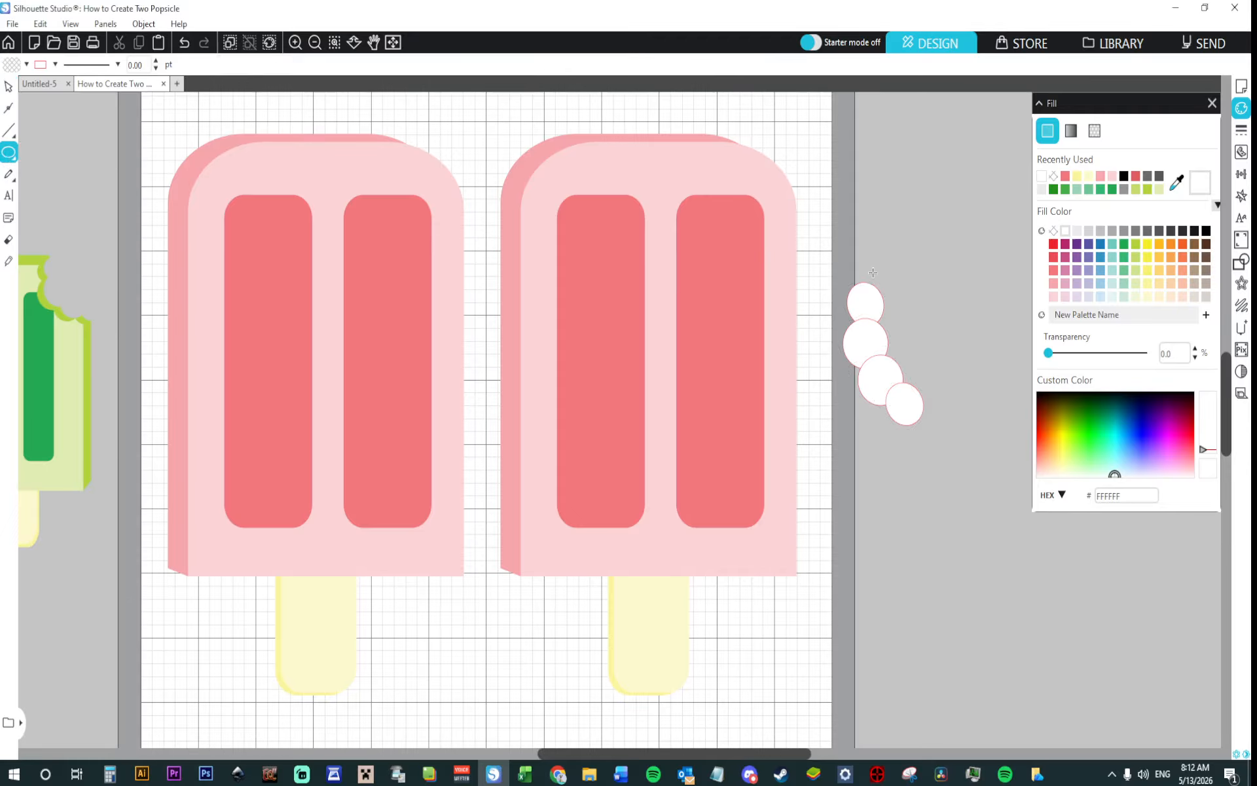
{"action": "left_click_drag", "start_coordinate": [873, 272], "coordinate": [934, 454]}
{"action": "left_click", "coordinate": [9, 86]}
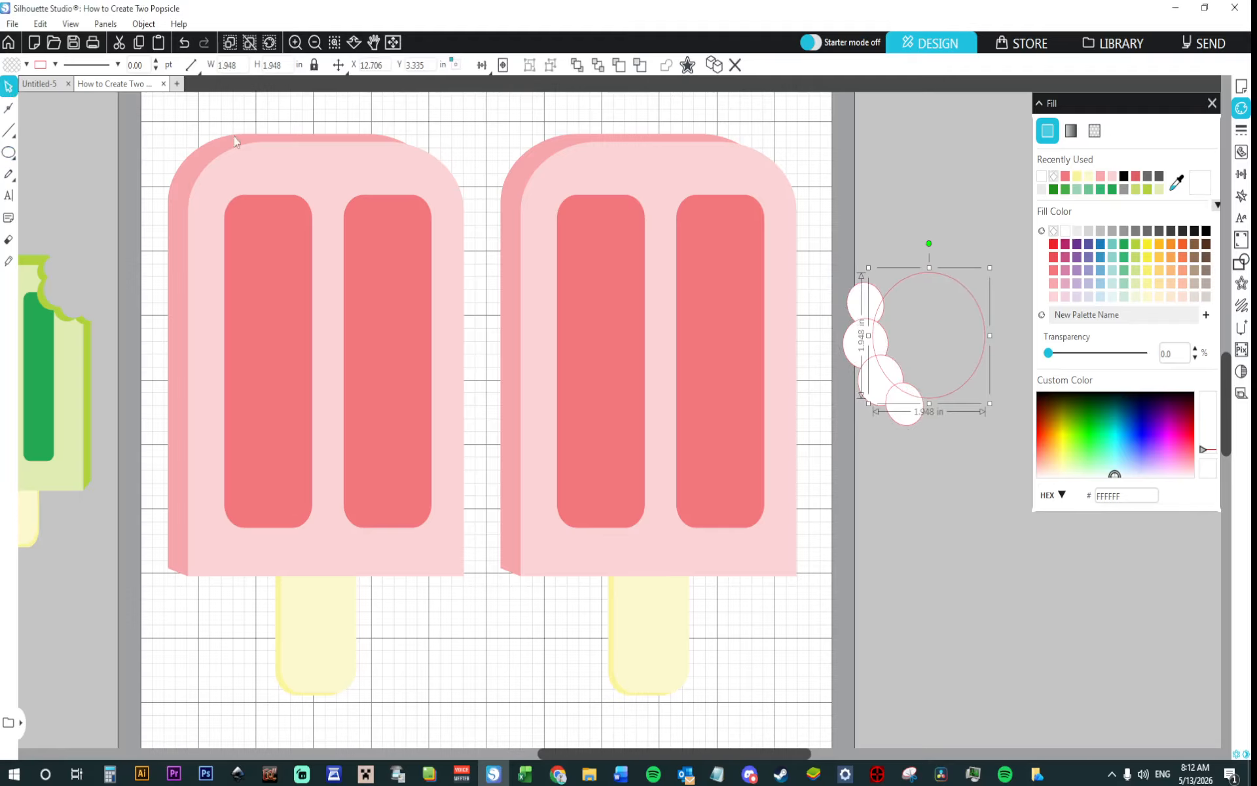
{"action": "left_click_drag", "start_coordinate": [938, 280], "coordinate": [949, 391]}
{"action": "left_click", "coordinate": [1054, 176]}
{"action": "right_click", "coordinate": [940, 367]}
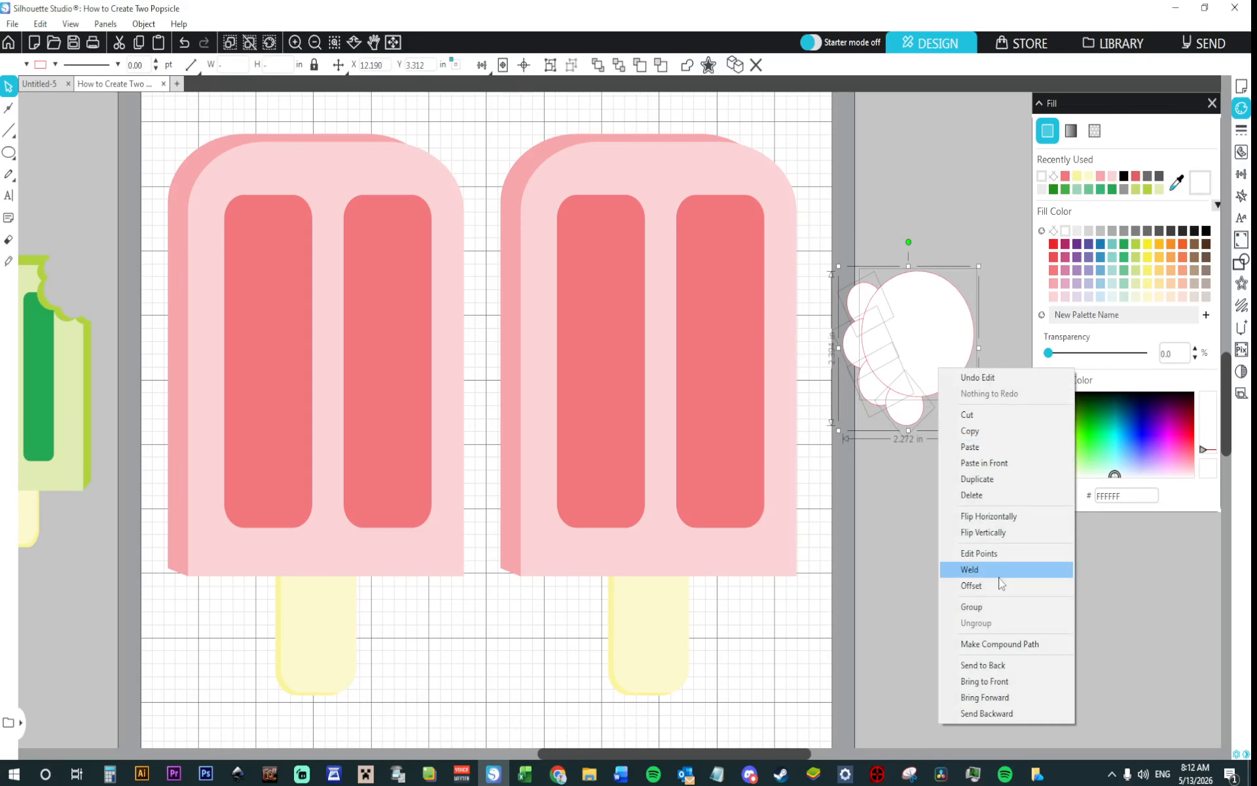
{"action": "left_click", "coordinate": [970, 569]}
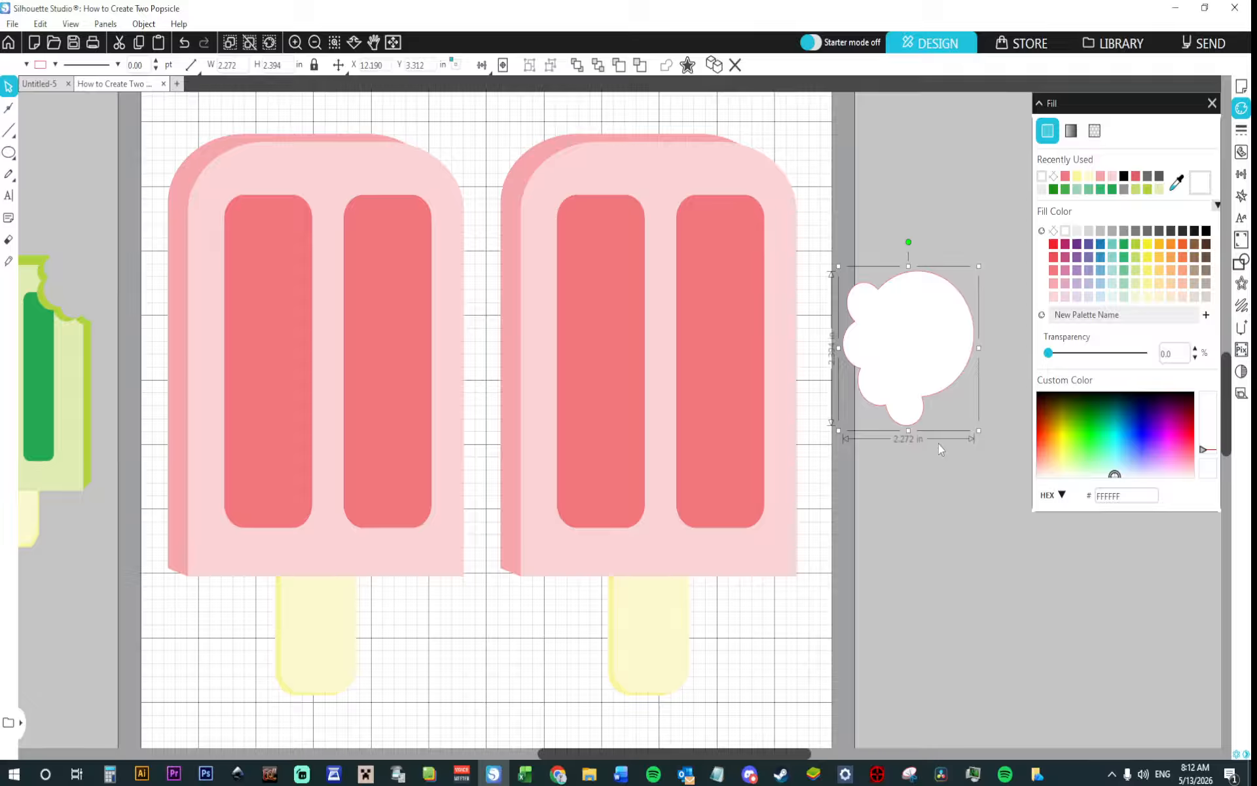
Step: Place the bite shape over the second popsicle's upper-right corner, adjust its tilt and enlarge it to about 2.525 × 2.661 in
{"action": "left_click_drag", "start_coordinate": [903, 327], "coordinate": [926, 391]}
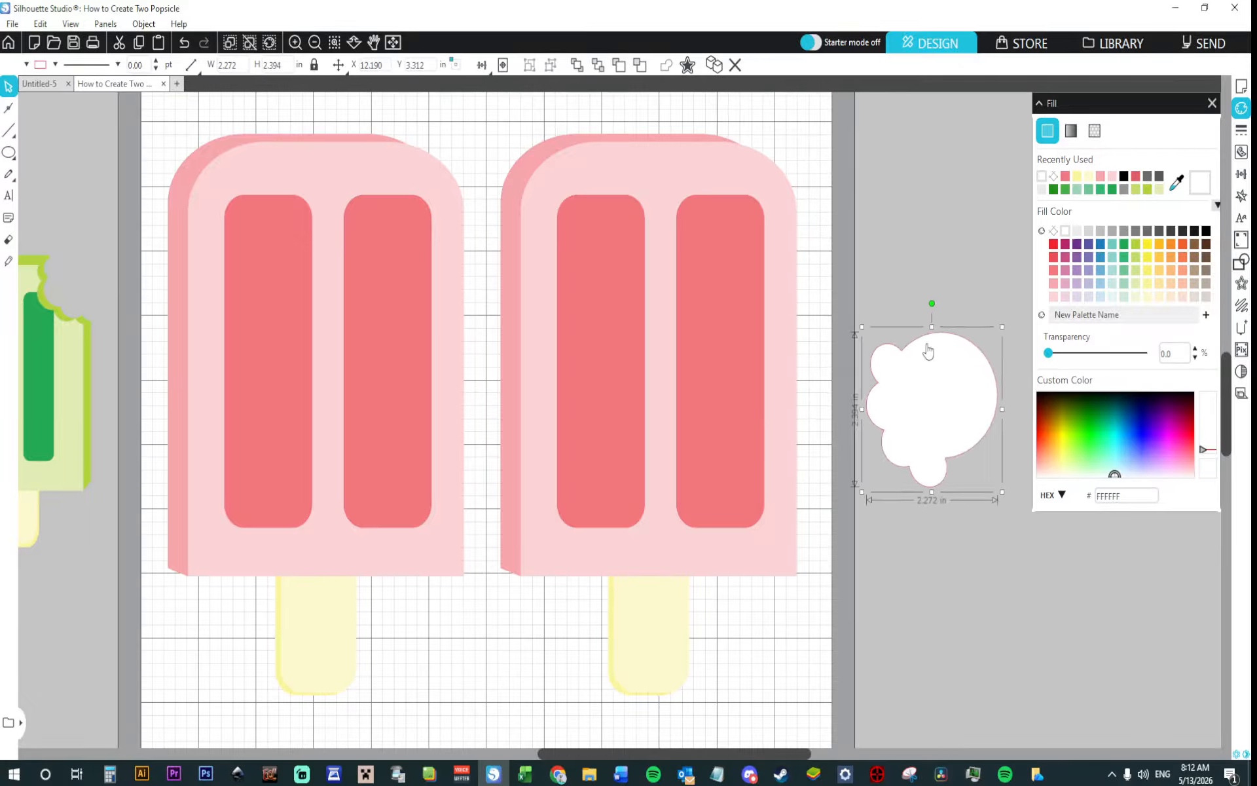
{"action": "left_click_drag", "start_coordinate": [932, 304], "coordinate": [952, 330]}
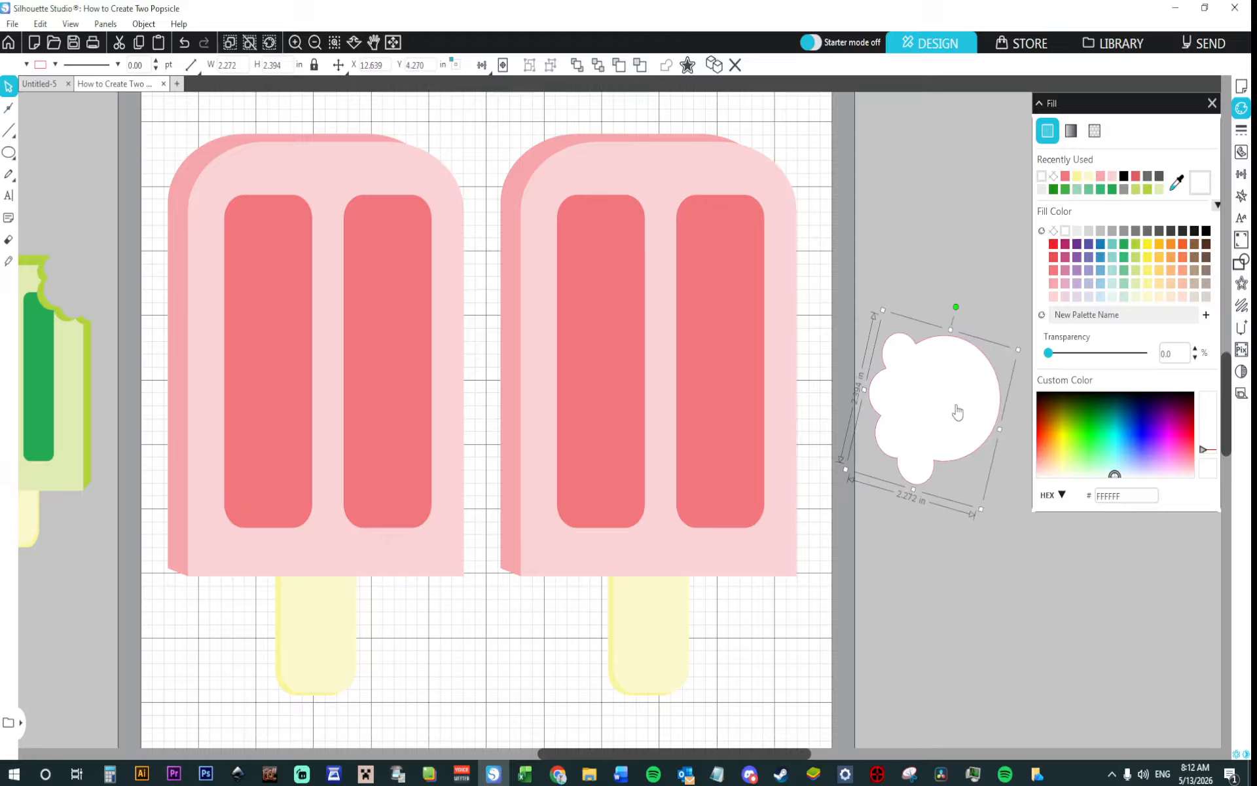
{"action": "left_click_drag", "start_coordinate": [953, 405], "coordinate": [802, 198]}
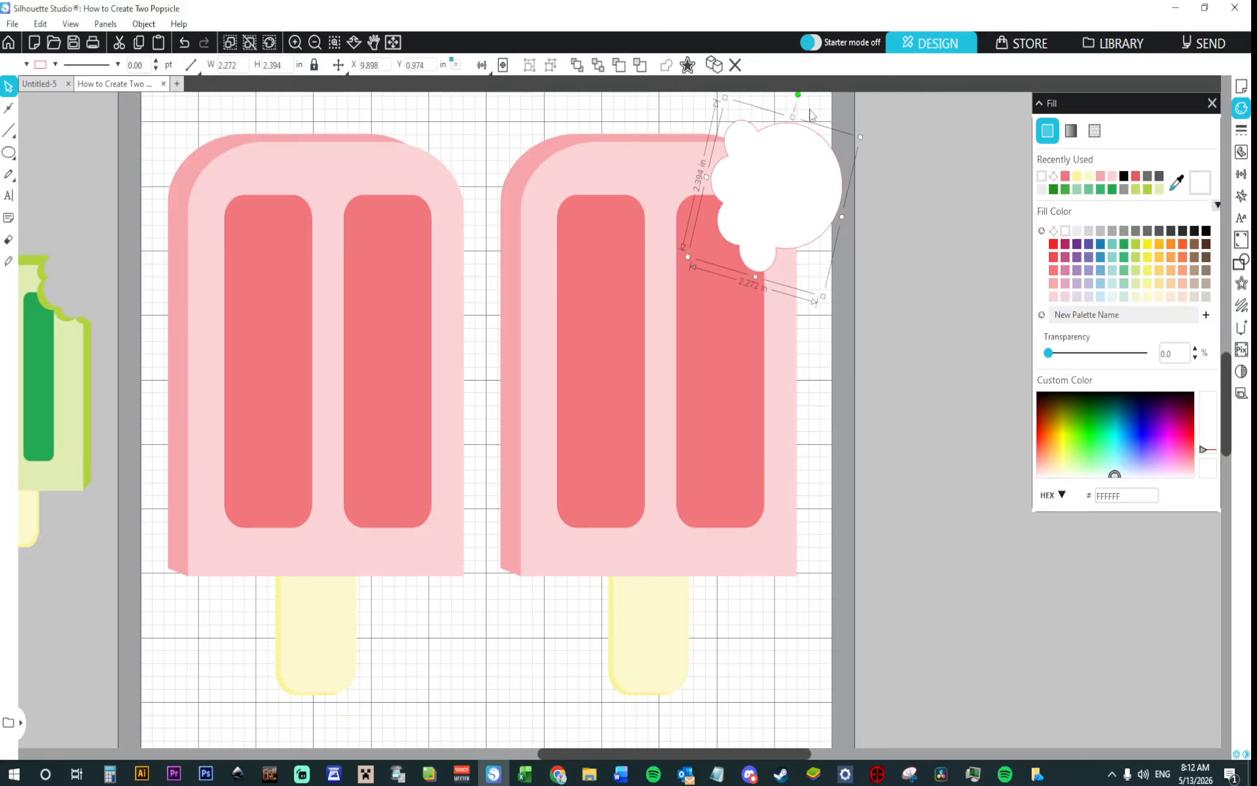
{"action": "left_click_drag", "start_coordinate": [799, 94], "coordinate": [760, 92]}
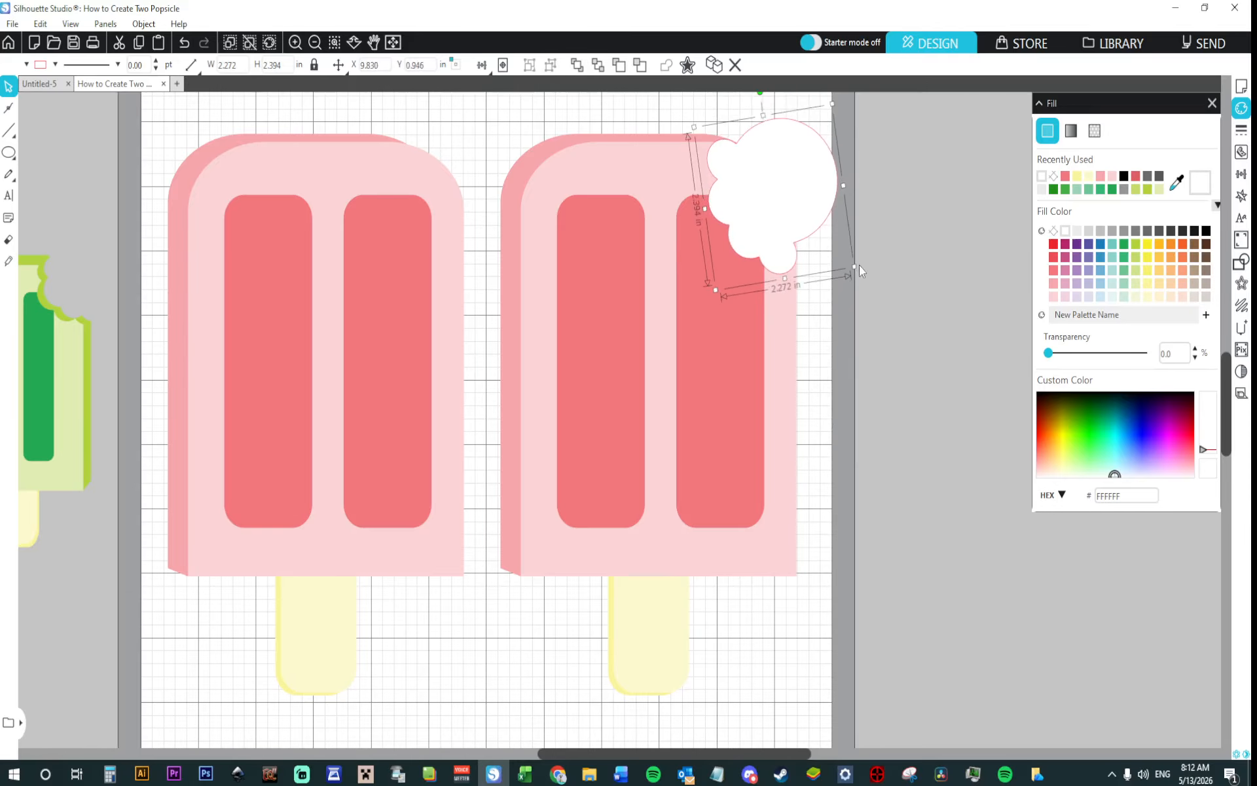
{"action": "left_click_drag", "start_coordinate": [854, 272], "coordinate": [863, 290]}
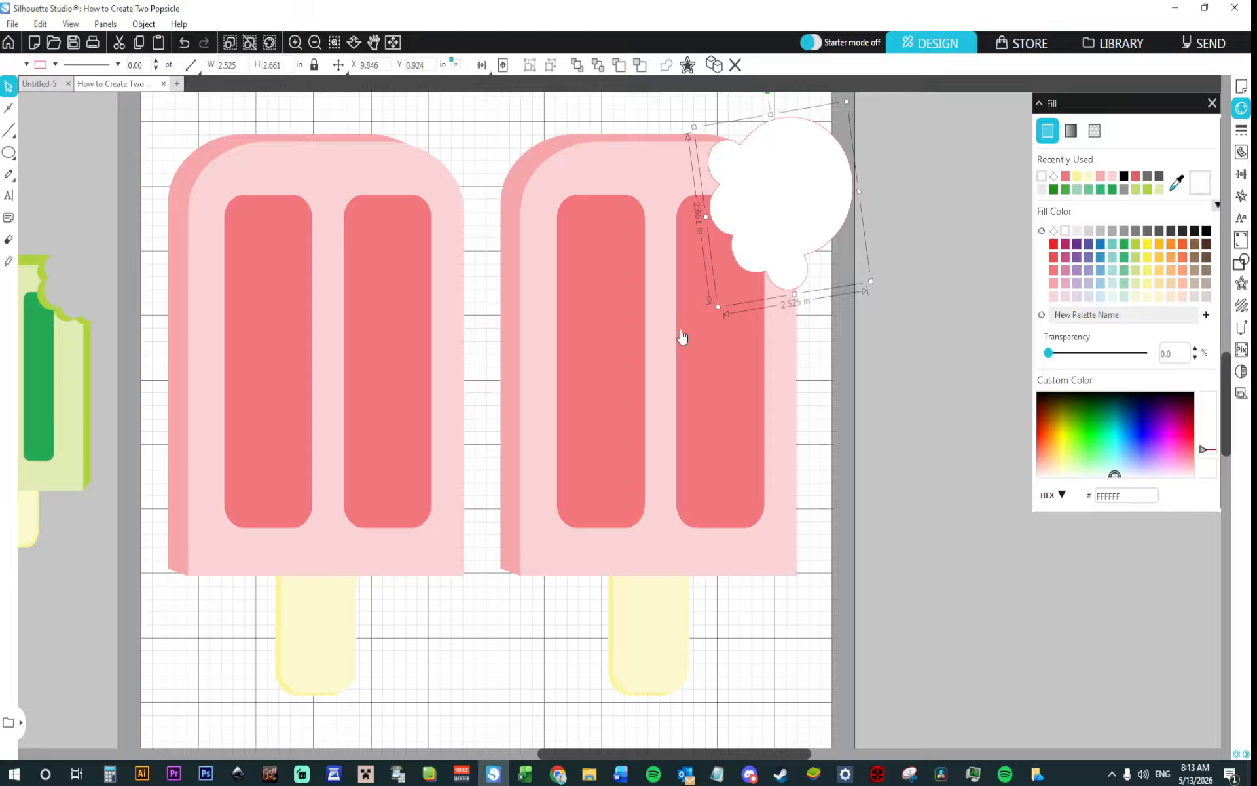
Step: Try subtracting the bite shape from the second popsicle's right inner bar, checking the cut by temporarily shifting the bite shape
{"action": "left_click", "coordinate": [701, 337], "text": "shift"}
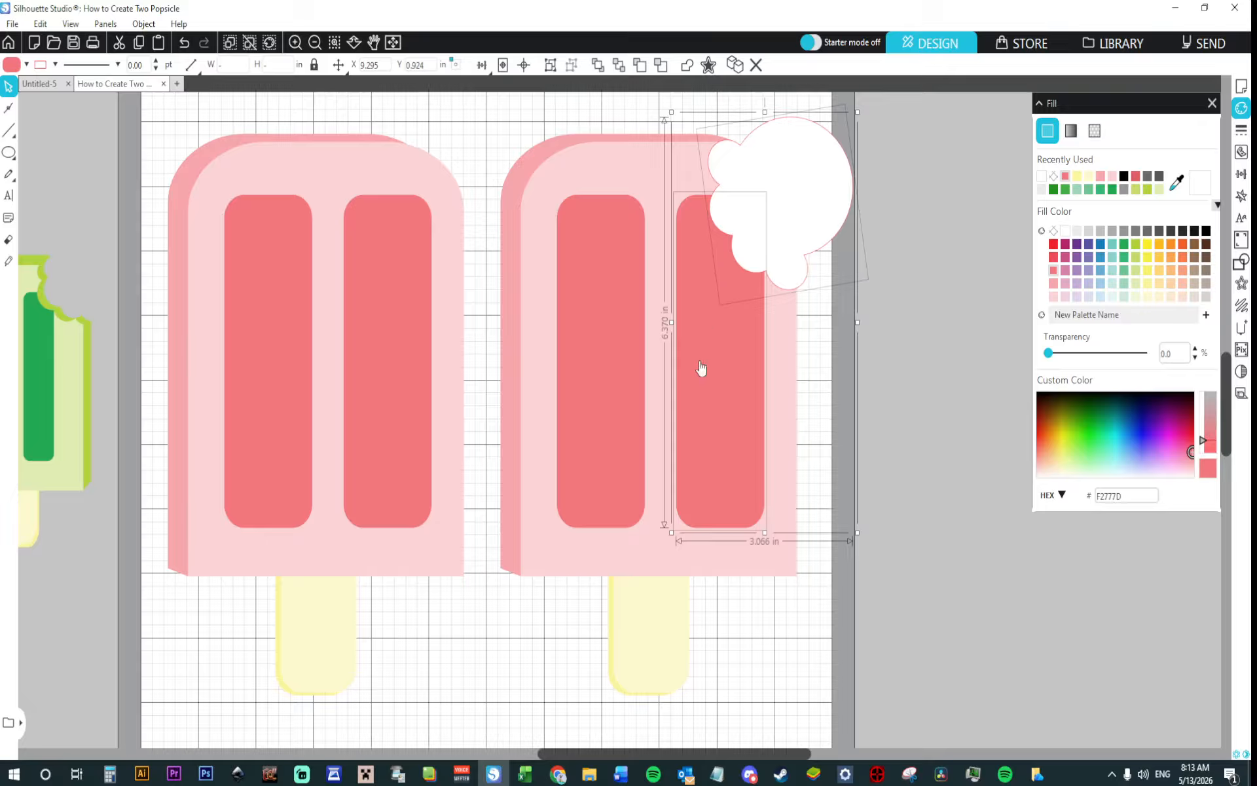
{"action": "left_click", "coordinate": [1239, 263]}
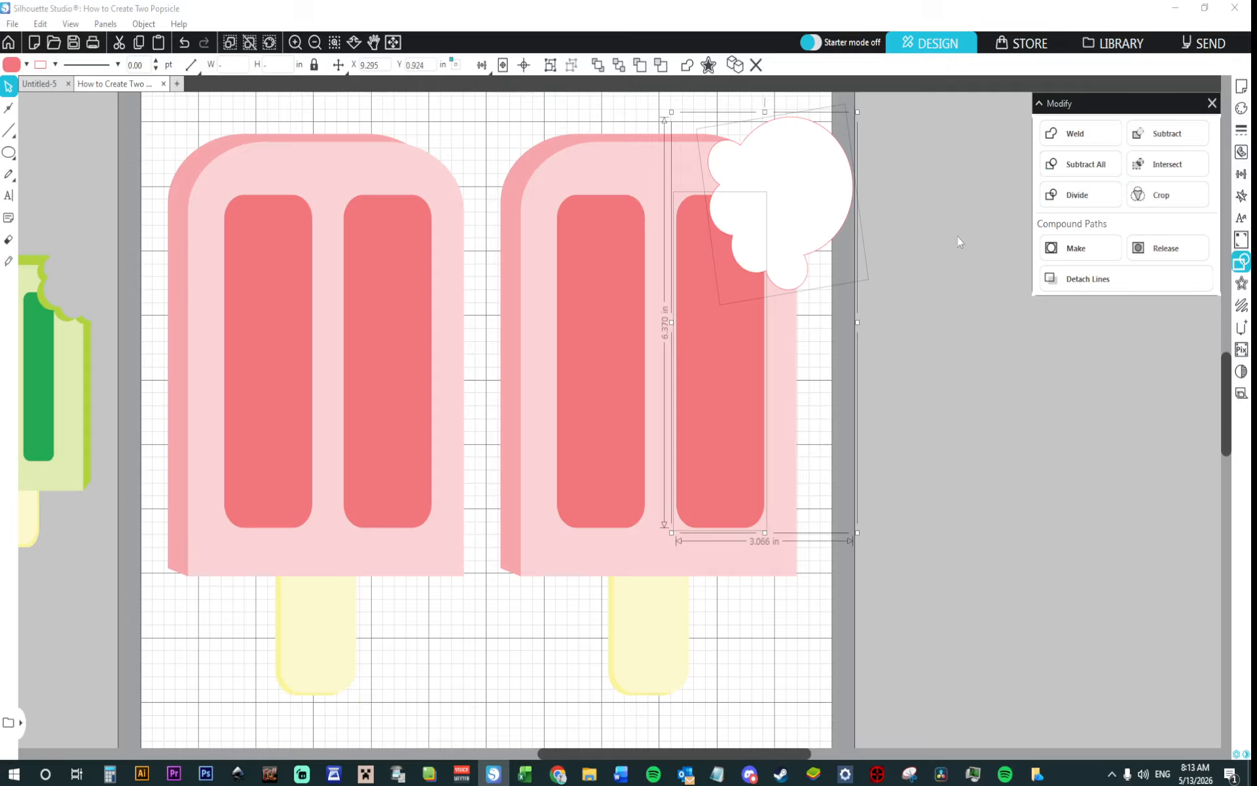
{"action": "left_click", "coordinate": [1001, 236]}
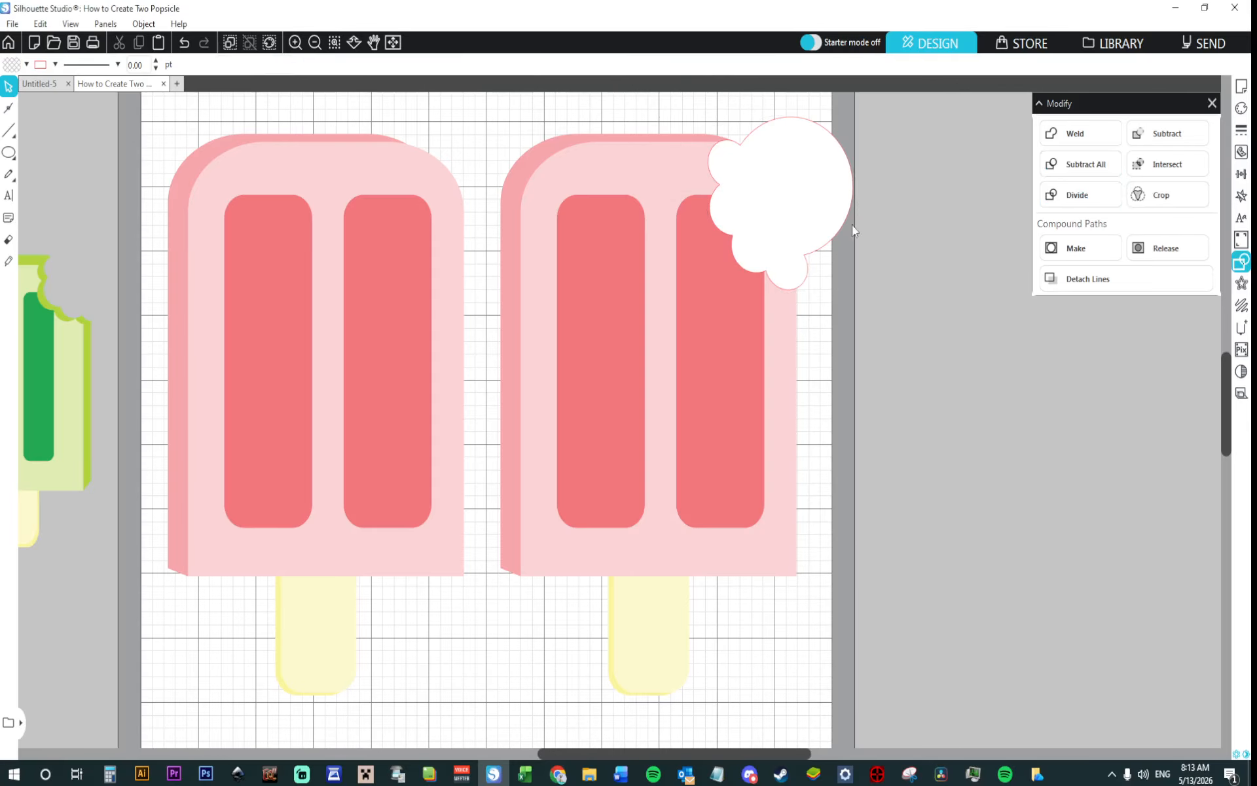
{"action": "left_click", "coordinate": [797, 192]}
{"action": "left_click_drag", "start_coordinate": [797, 192], "coordinate": [815, 188]}
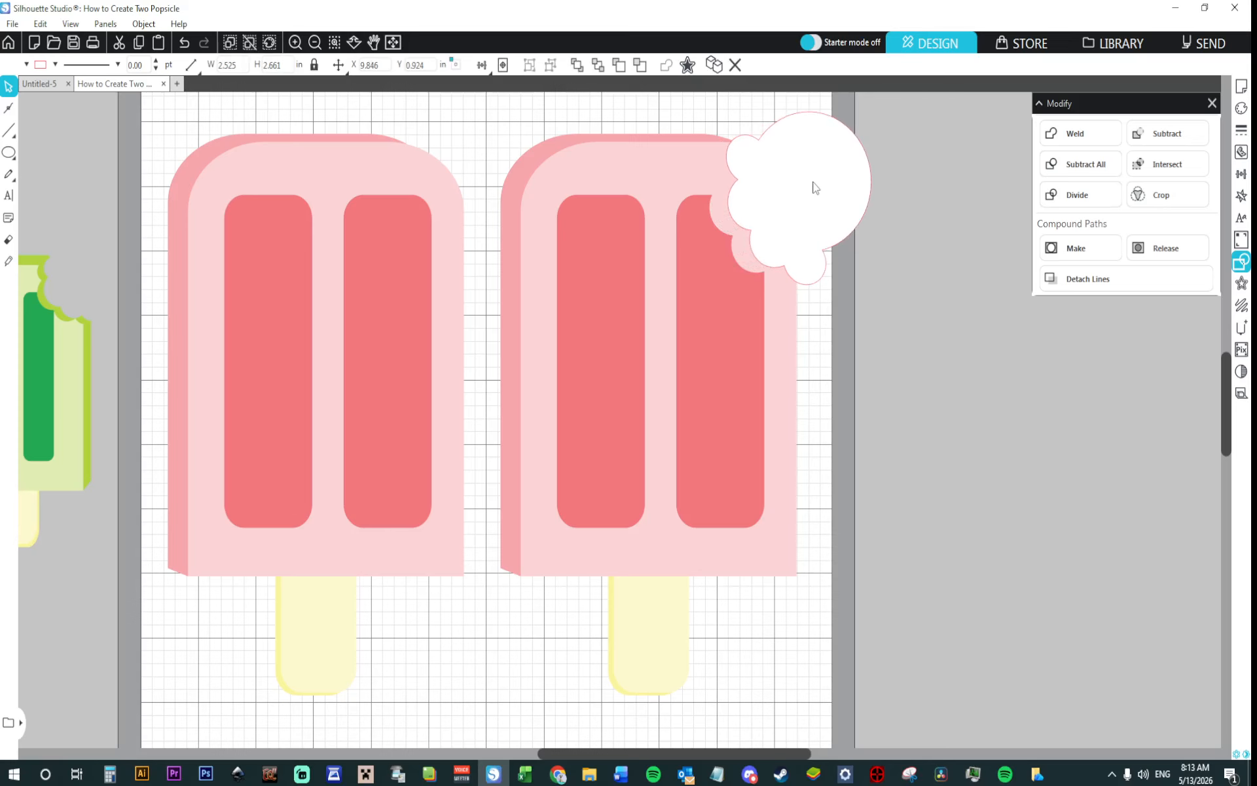
{"action": "left_click", "coordinate": [634, 128]}
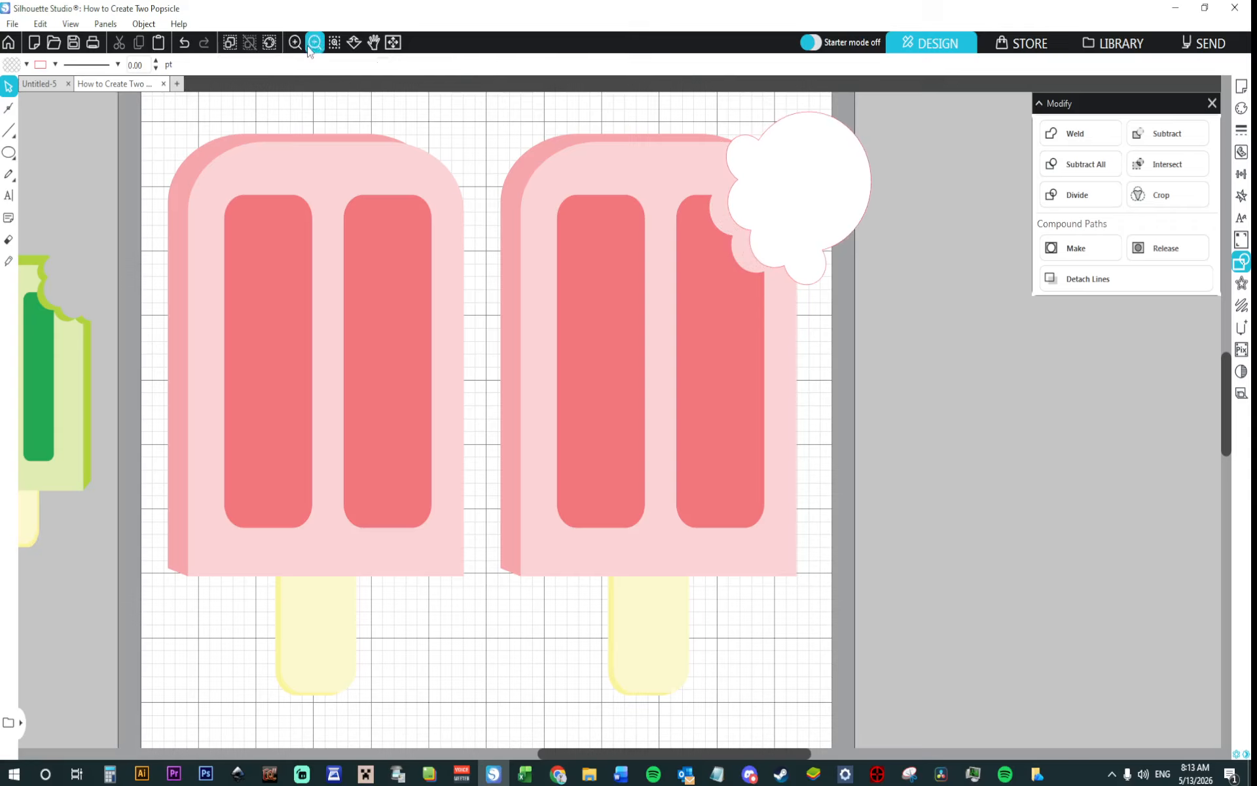
{"action": "left_click", "coordinate": [185, 43]}
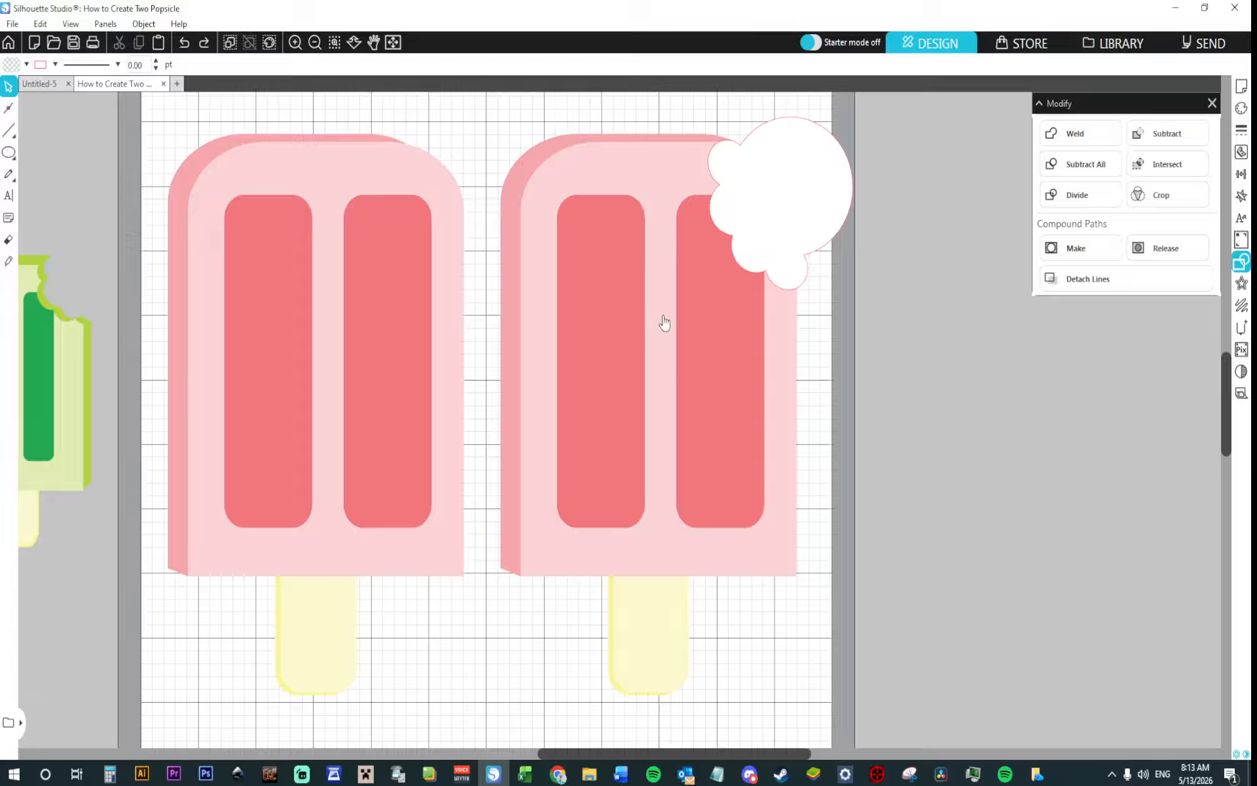
Step: Try subtracting the bite shape from the second popsicle's light pink front, moving the bite shape aside to inspect the cut
{"action": "left_click", "coordinate": [768, 220]}
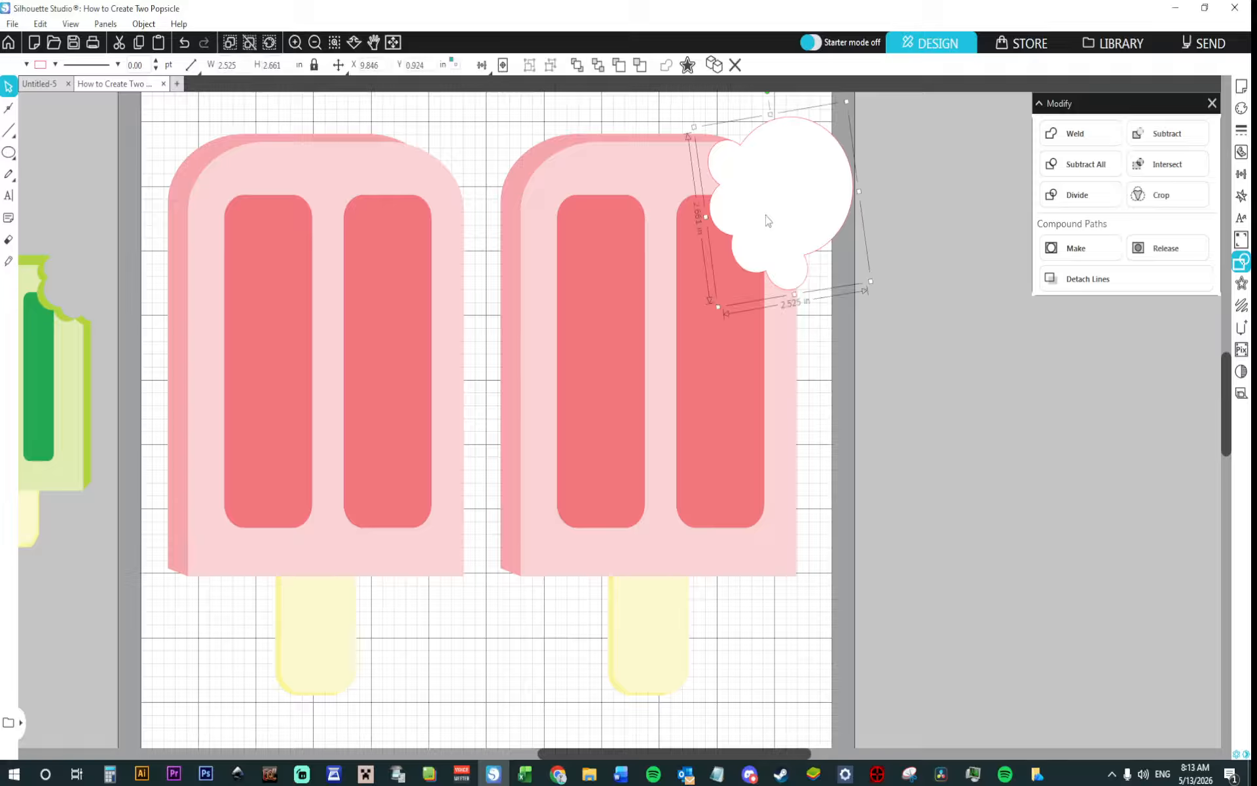
{"action": "left_click", "coordinate": [772, 360], "text": "shift"}
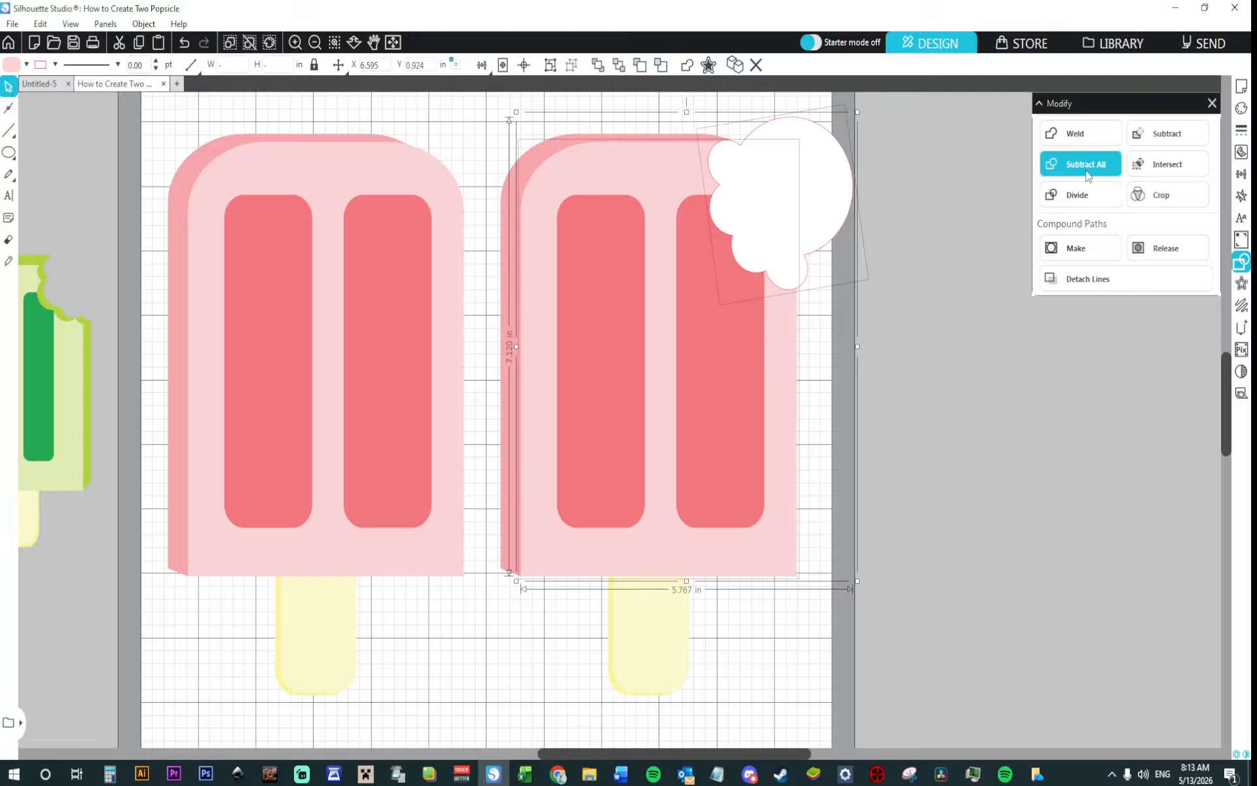
{"action": "left_click", "coordinate": [901, 268]}
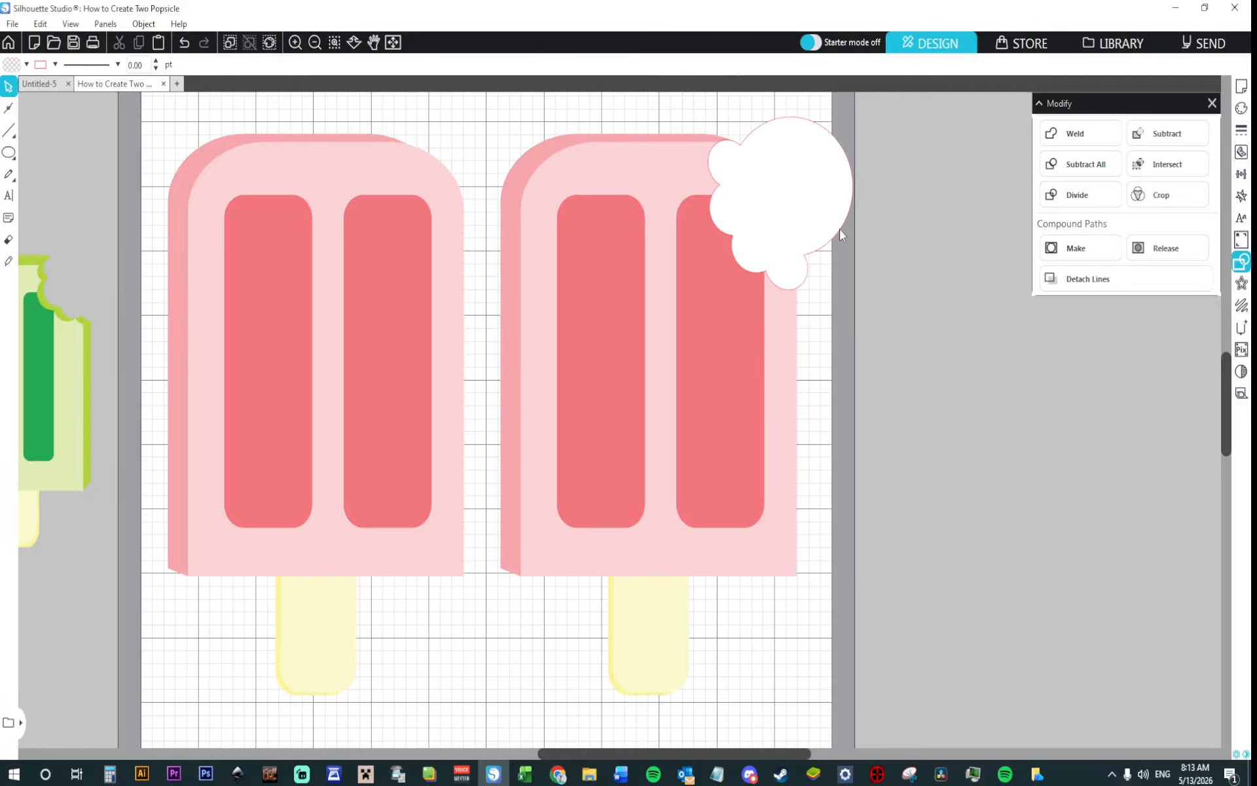
{"action": "left_click_drag", "start_coordinate": [789, 207], "coordinate": [797, 203]}
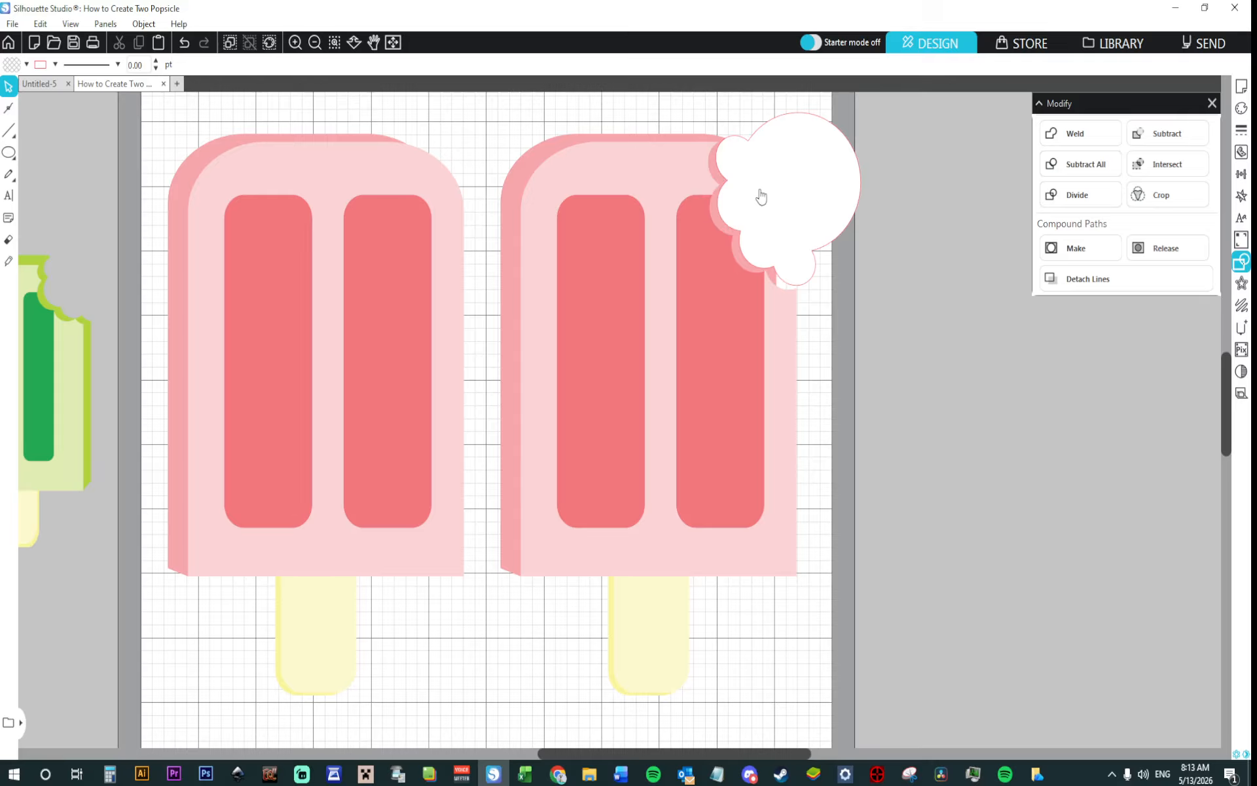
{"action": "left_click_drag", "start_coordinate": [788, 195], "coordinate": [939, 258]}
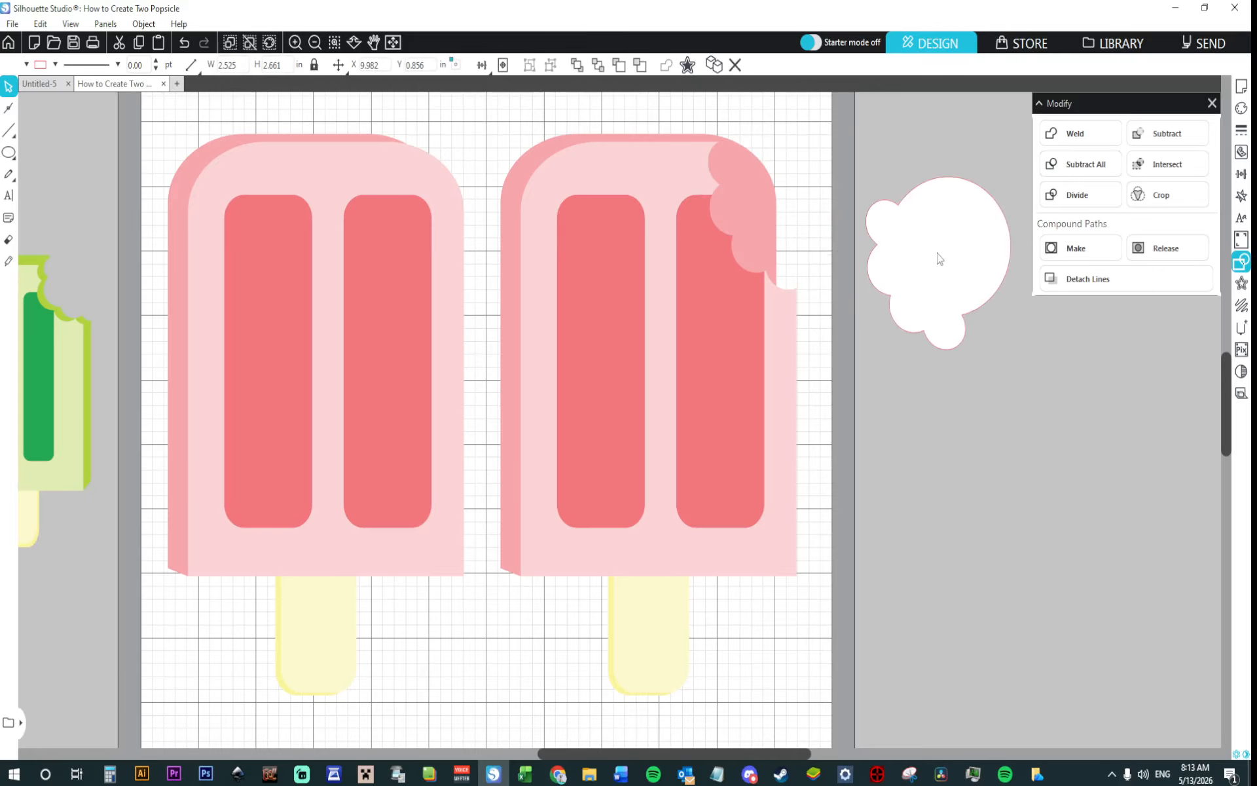
{"action": "left_click", "coordinate": [821, 275]}
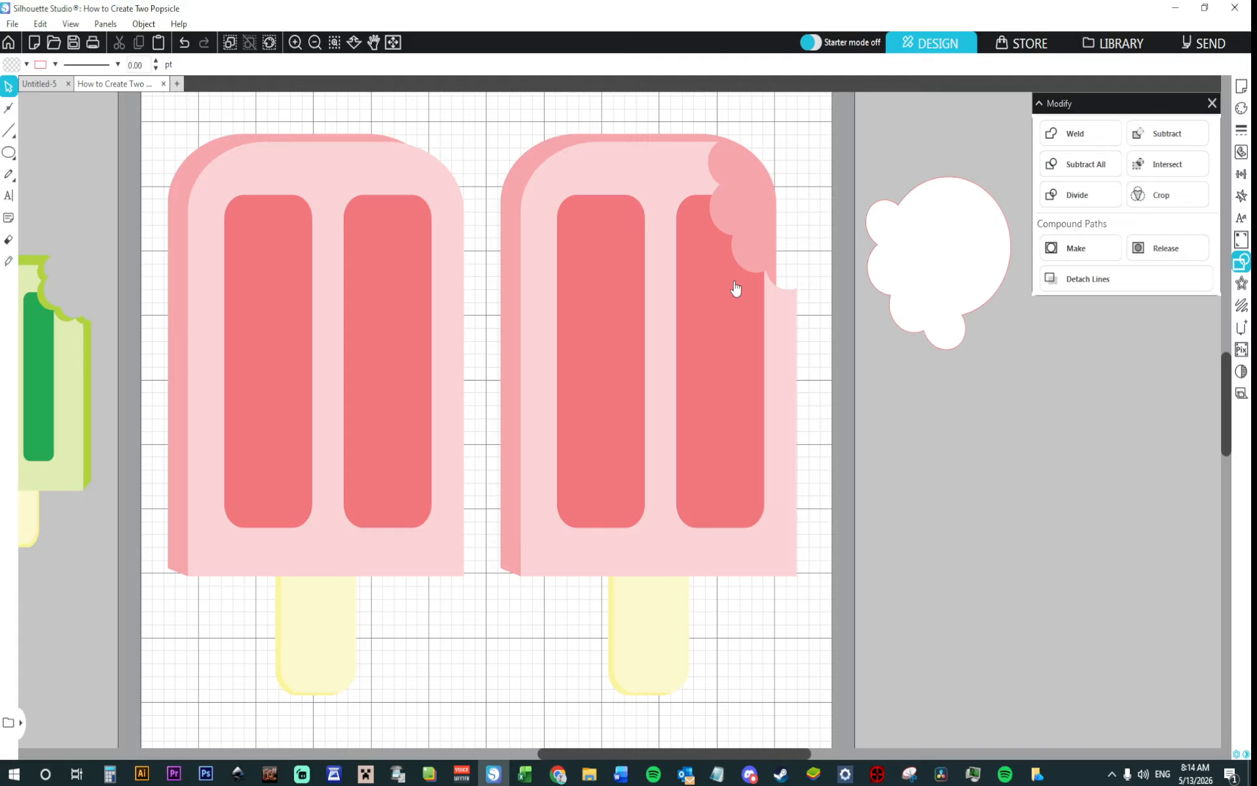
{"action": "left_click", "coordinate": [771, 297]}
{"action": "left_click", "coordinate": [764, 241]}
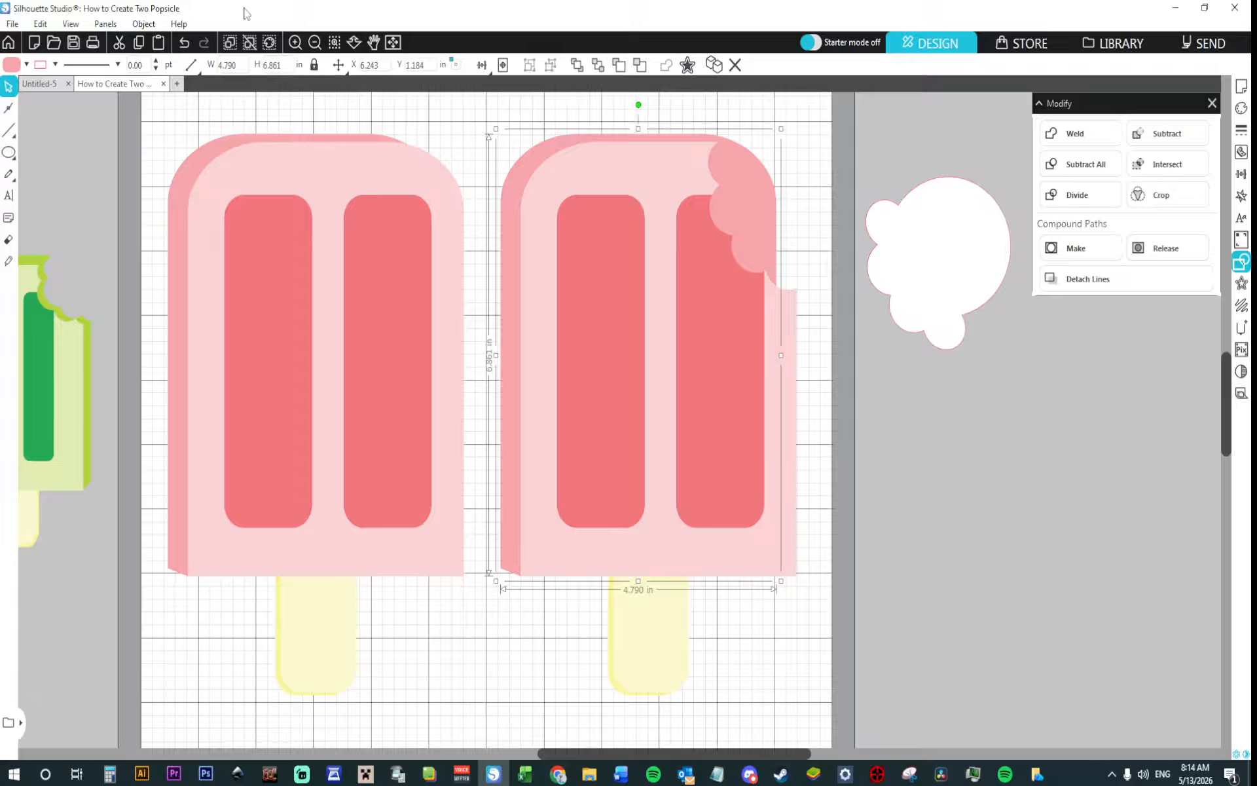
Step: Undo the bite cuts on the second popsicle's front and right inner bar
{"action": "left_click", "coordinate": [185, 44]}
{"action": "left_click", "coordinate": [185, 43]}
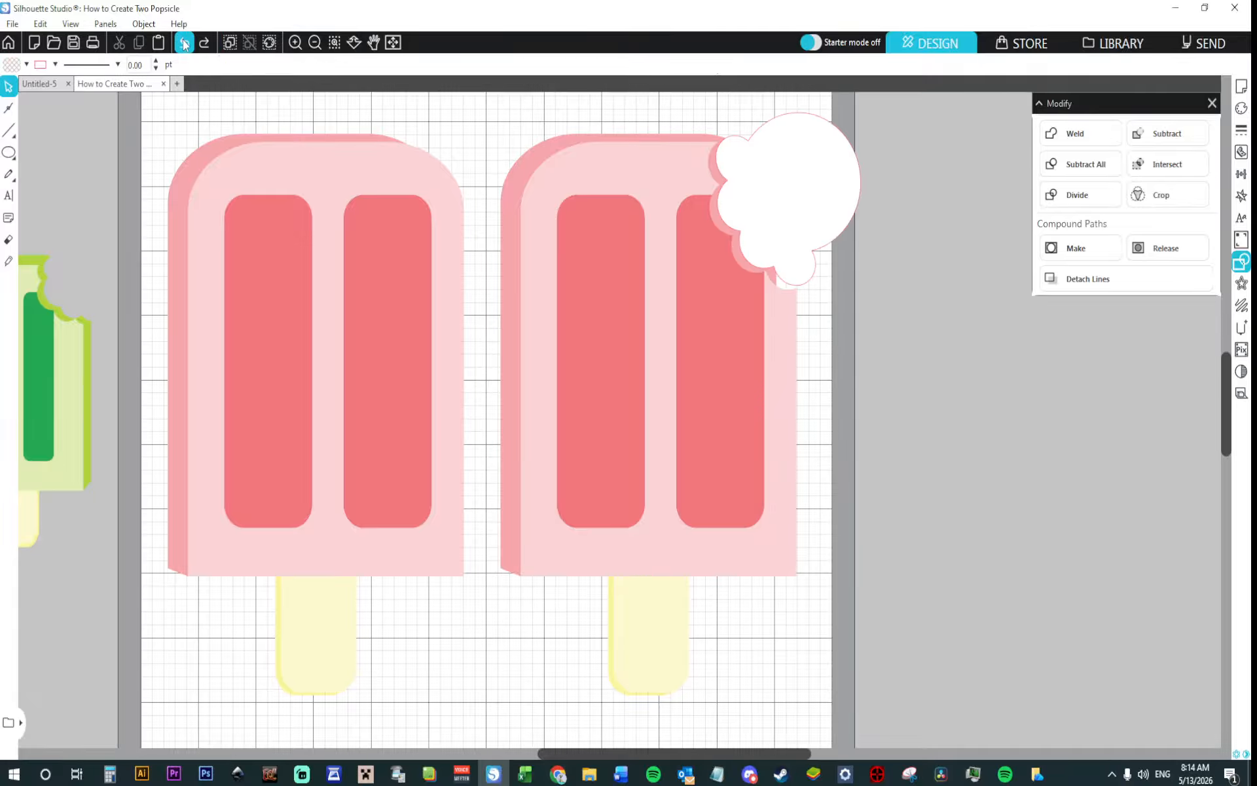
{"action": "left_click", "coordinate": [185, 43]}
{"action": "left_click", "coordinate": [184, 44]}
{"action": "left_click", "coordinate": [185, 43]}
{"action": "left_click", "coordinate": [184, 44]}
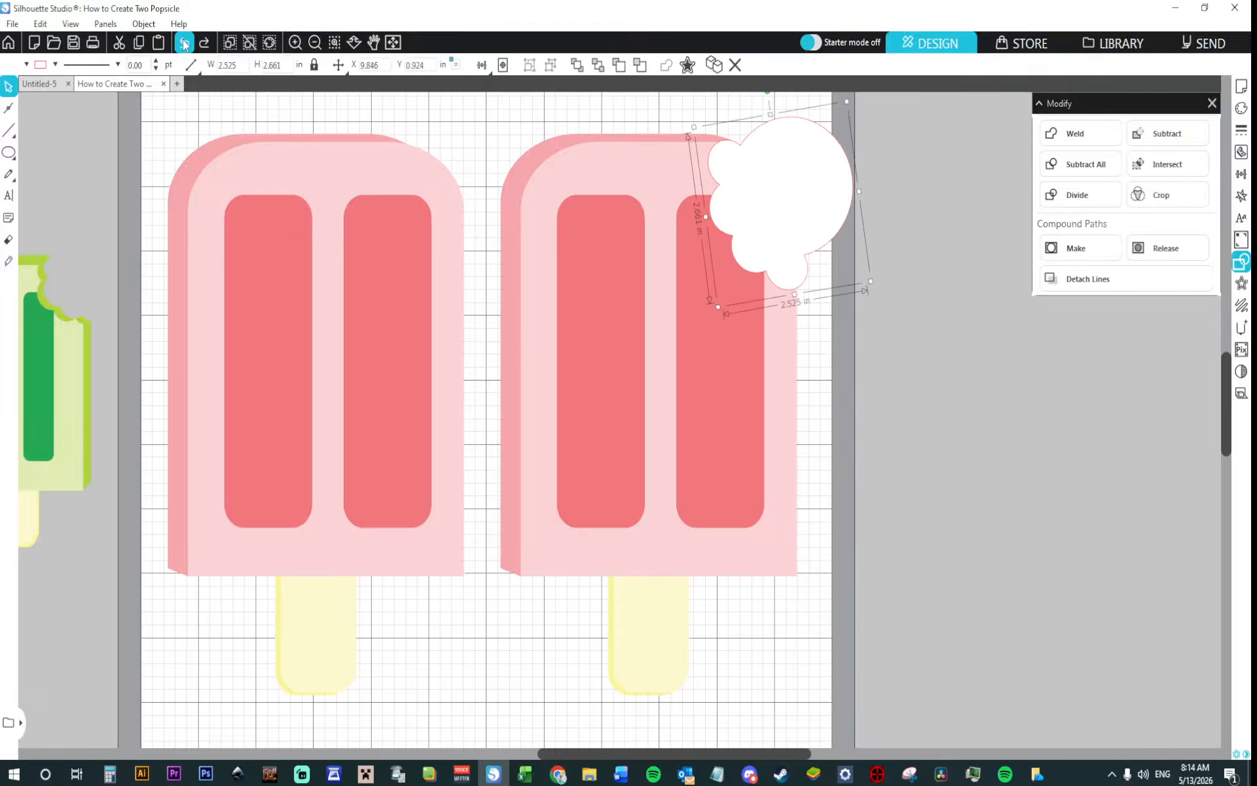
{"action": "left_click", "coordinate": [184, 43]}
{"action": "left_click", "coordinate": [204, 43]}
Step: Move the bite shape off the second popsicle to the empty area on its right
{"action": "left_click_drag", "start_coordinate": [783, 182], "coordinate": [935, 202]}
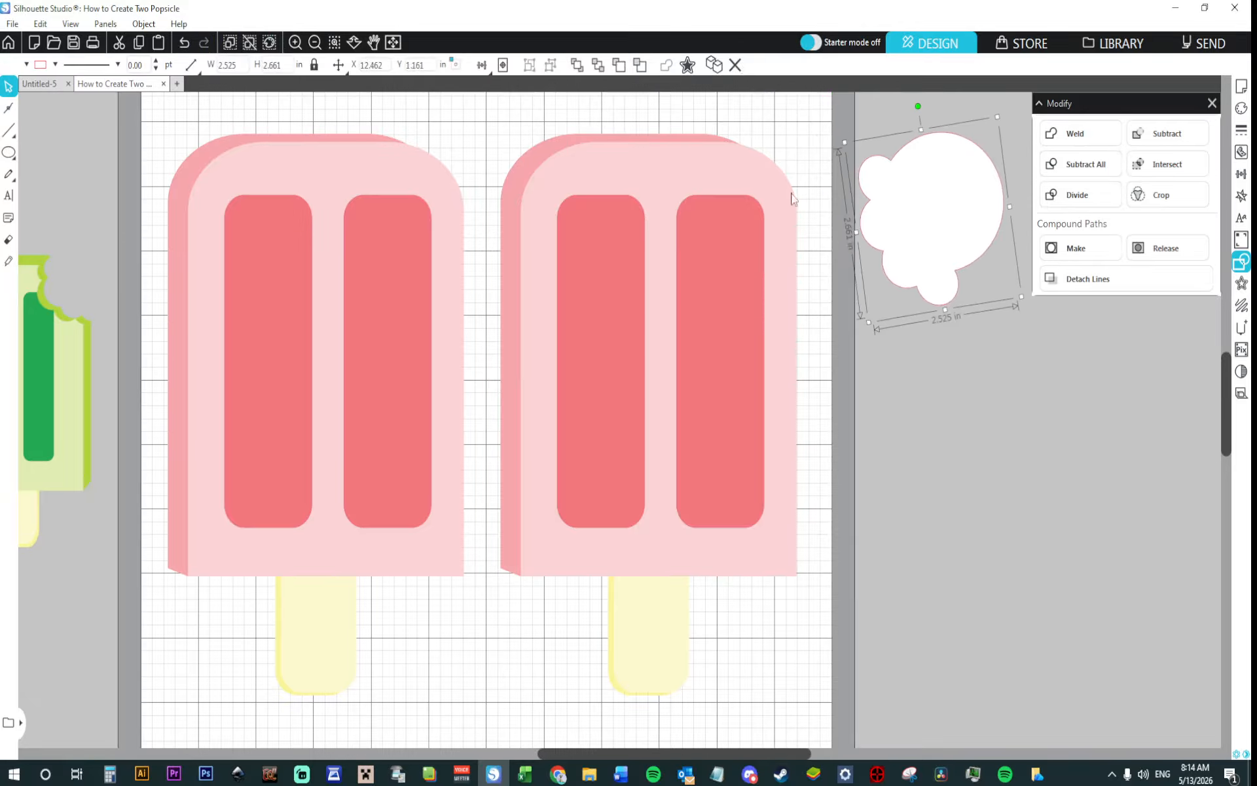
{"action": "left_click", "coordinate": [675, 145]}
{"action": "left_click", "coordinate": [733, 167]}
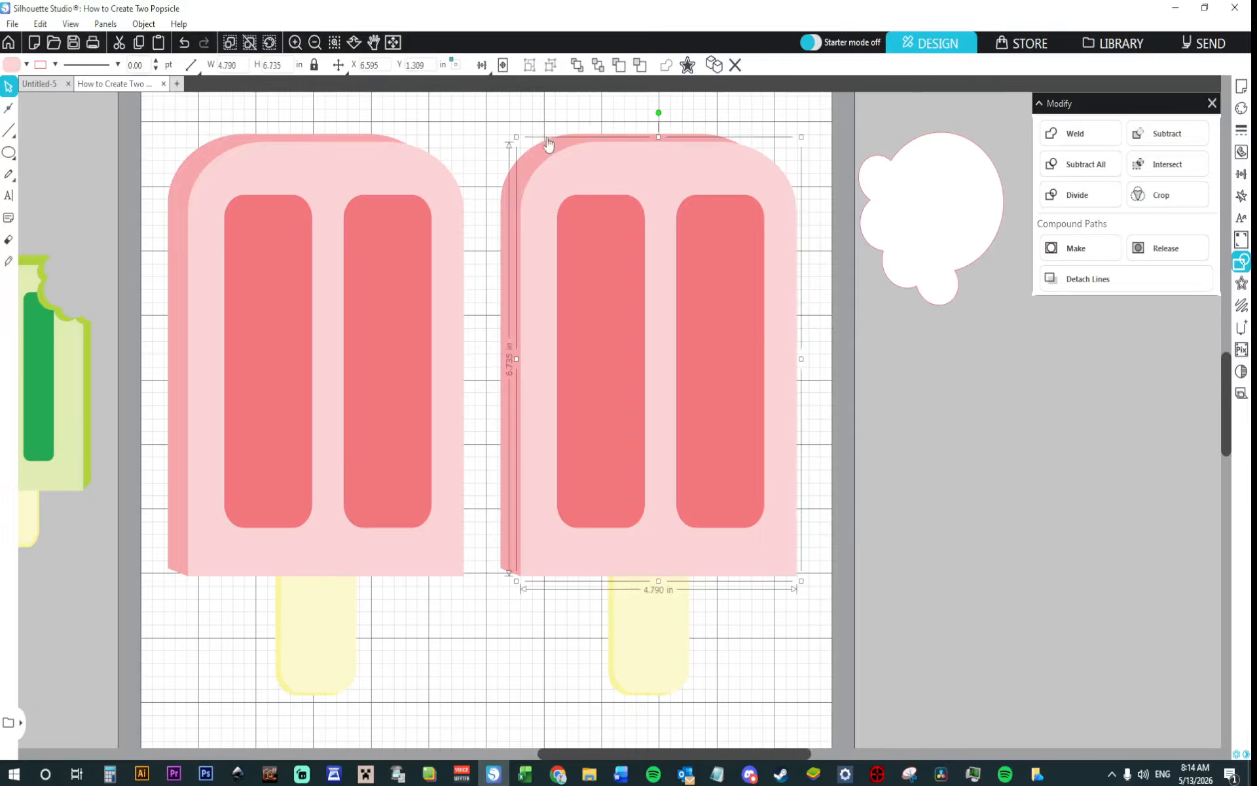
Step: Duplicate all parts of the second popsicle, set the copy to its right and weld the copy into one silhouette
{"action": "left_click_drag", "start_coordinate": [499, 128], "coordinate": [802, 710]}
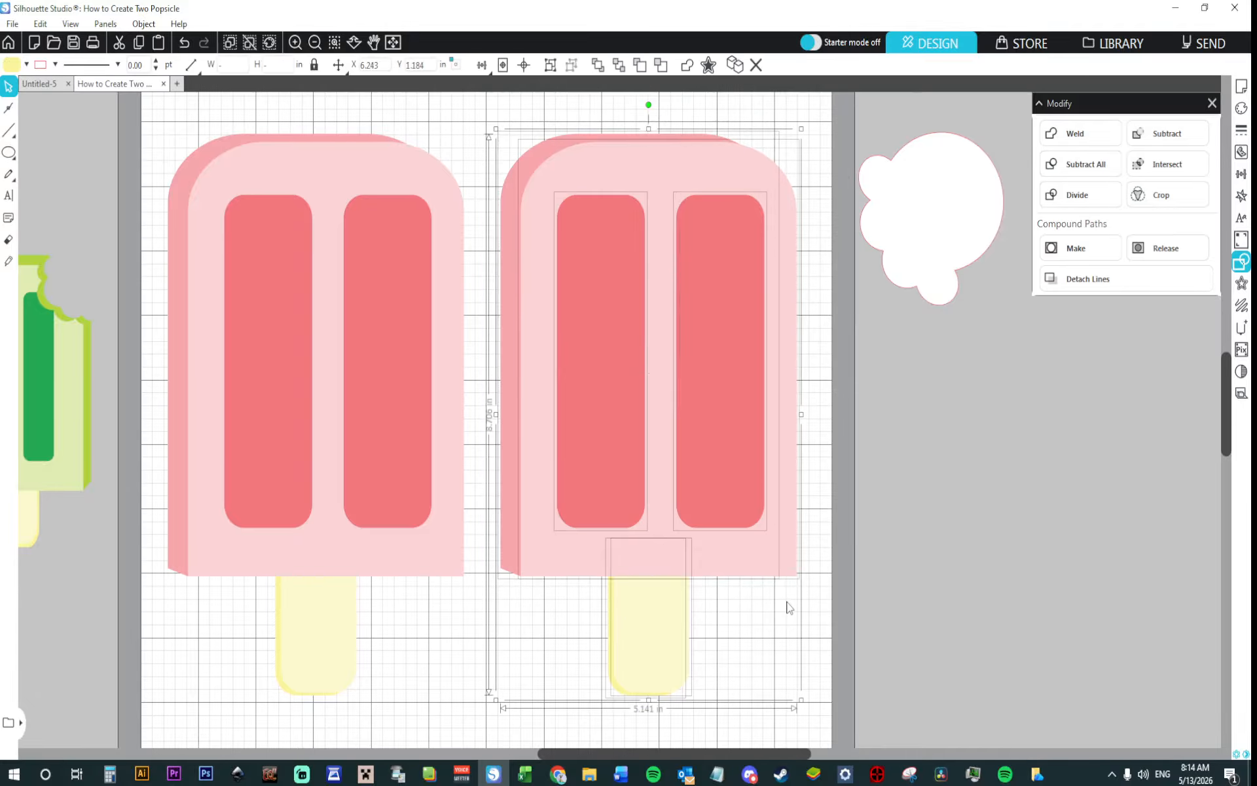
{"action": "key", "text": "ctrl+d"}
{"action": "left_click_drag", "start_coordinate": [749, 572], "coordinate": [1023, 678]}
{"action": "right_click", "coordinate": [1020, 671]}
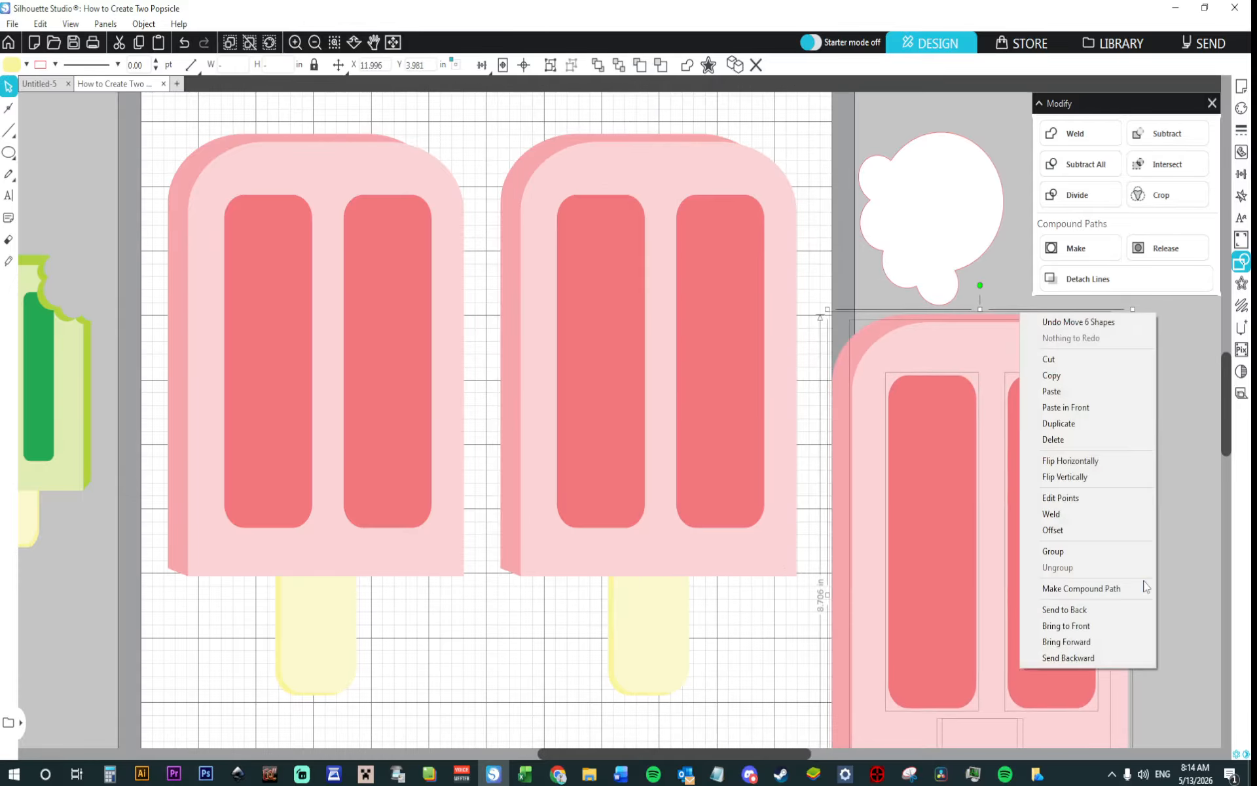
{"action": "left_click", "coordinate": [1066, 514]}
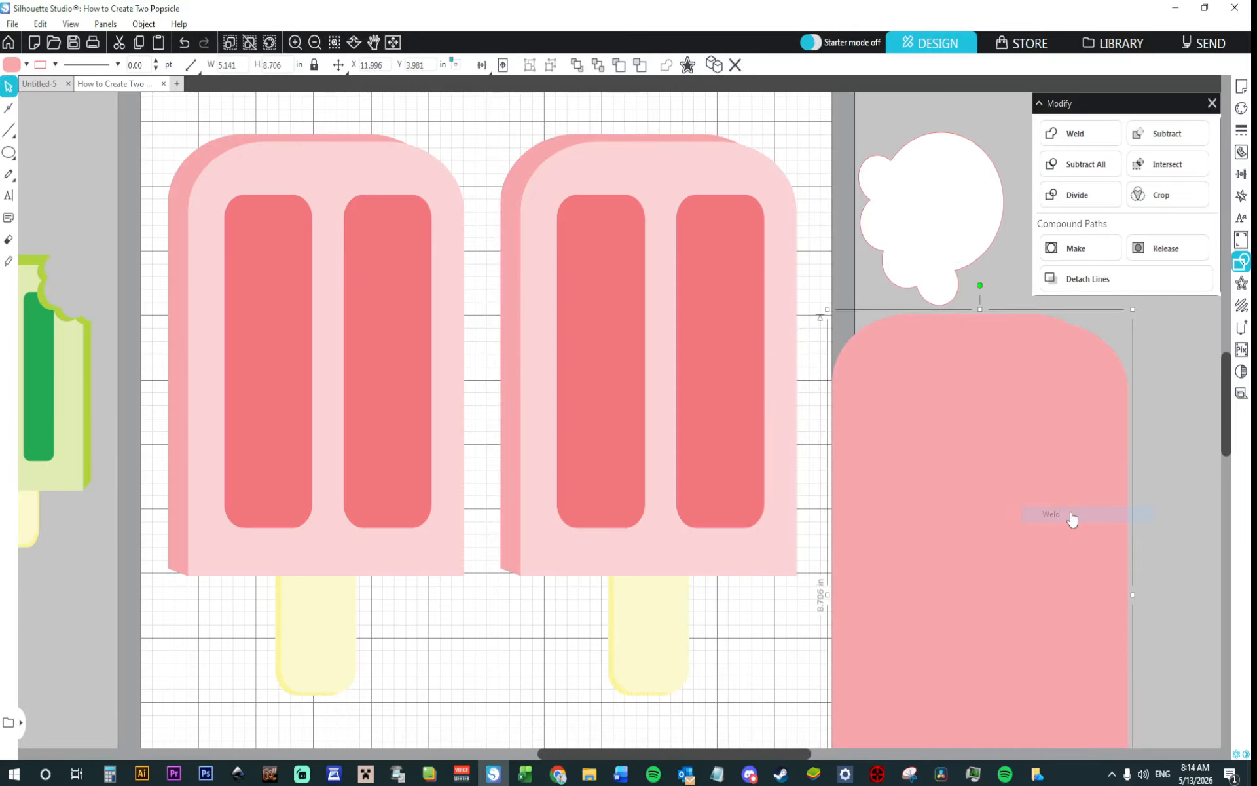
Step: Replace the second popsicle's darker pink back layer with the welded silhouette, placed over the popsicle and sent to the back
{"action": "left_click", "coordinate": [540, 157]}
{"action": "key", "text": "Delete"}
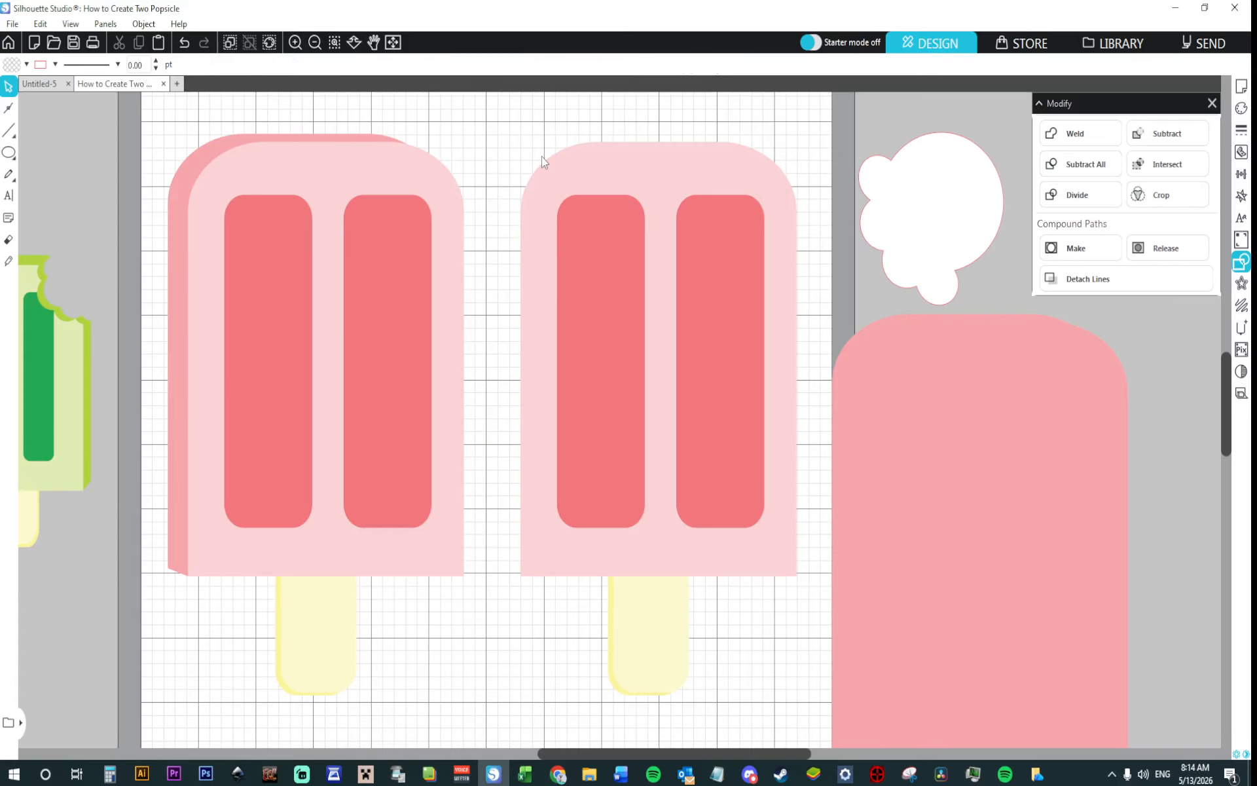
{"action": "left_click_drag", "start_coordinate": [992, 467], "coordinate": [663, 281]}
{"action": "right_click", "coordinate": [662, 282]}
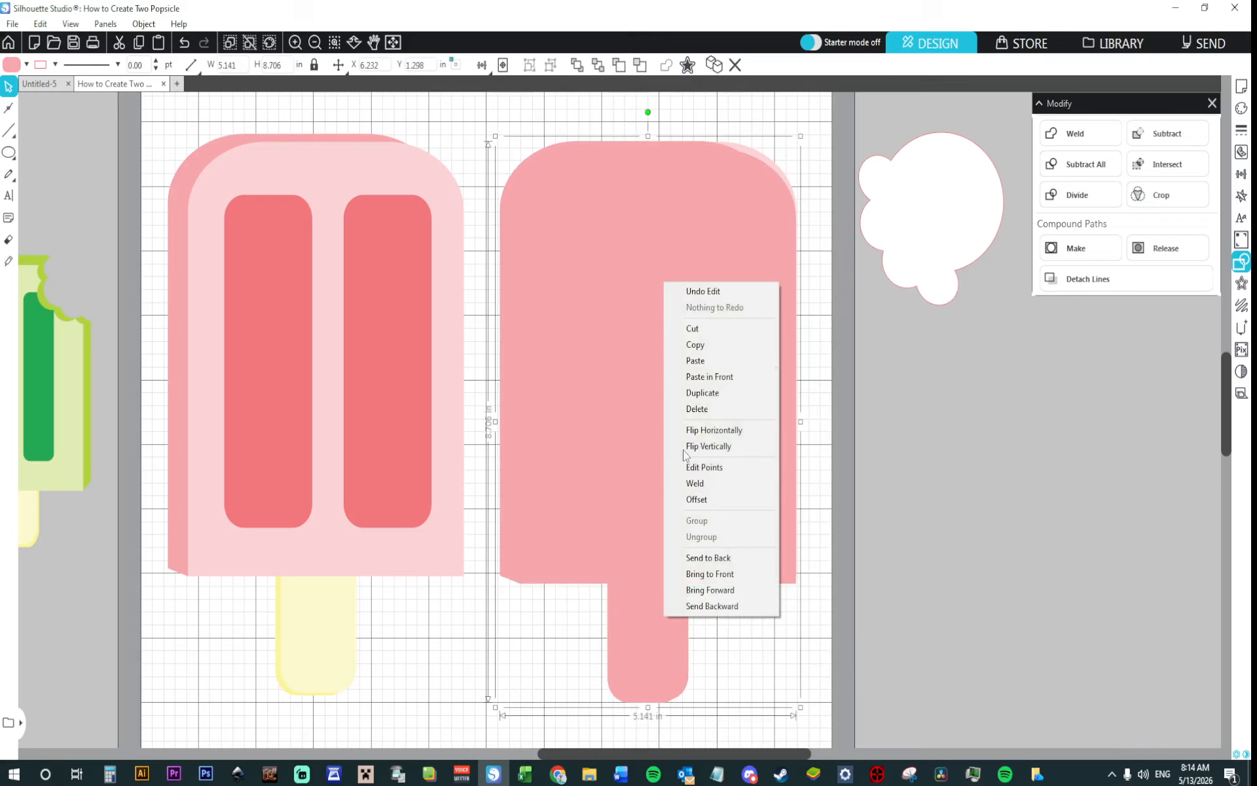
{"action": "left_click", "coordinate": [714, 557]}
{"action": "left_click", "coordinate": [909, 508]}
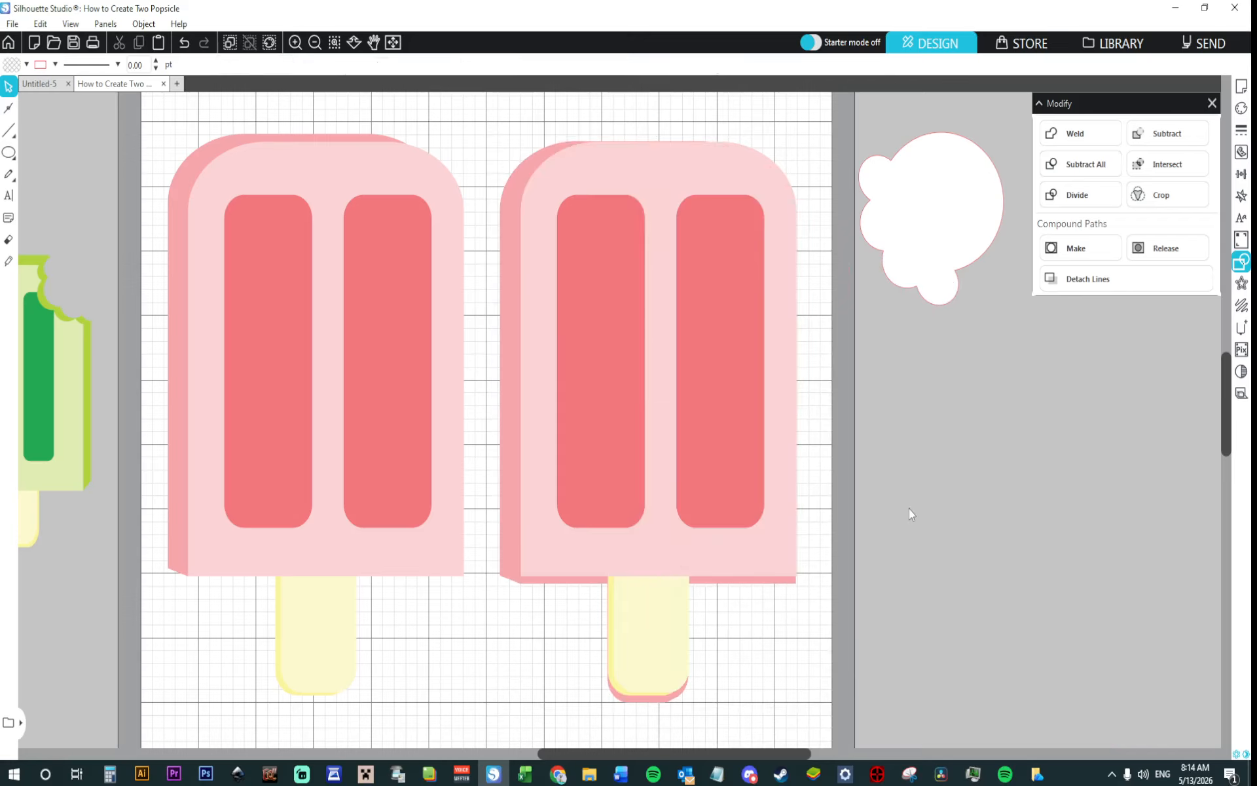
Step: Nudge the welded silhouette behind the second popsicle to about X 6.243, Y 1.184 in so it lines up with the popsicle's edges
{"action": "left_click", "coordinate": [510, 205]}
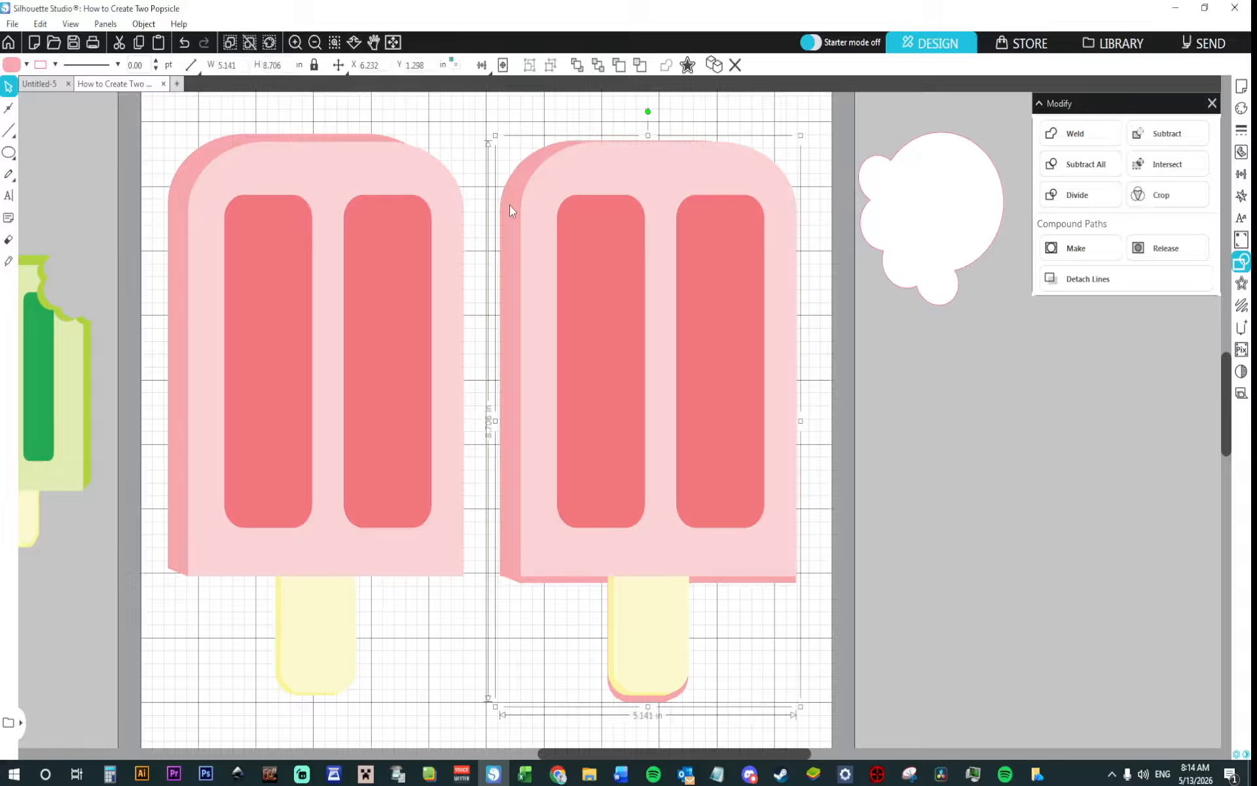
{"action": "key", "text": "Up"}
{"action": "key", "text": "Up"}
{"action": "key", "text": "Up"}
{"action": "key", "text": "Up"}
{"action": "key", "text": "Up"}
{"action": "key", "text": "Up"}
{"action": "key", "text": "Up"}
{"action": "key", "text": "Up"}
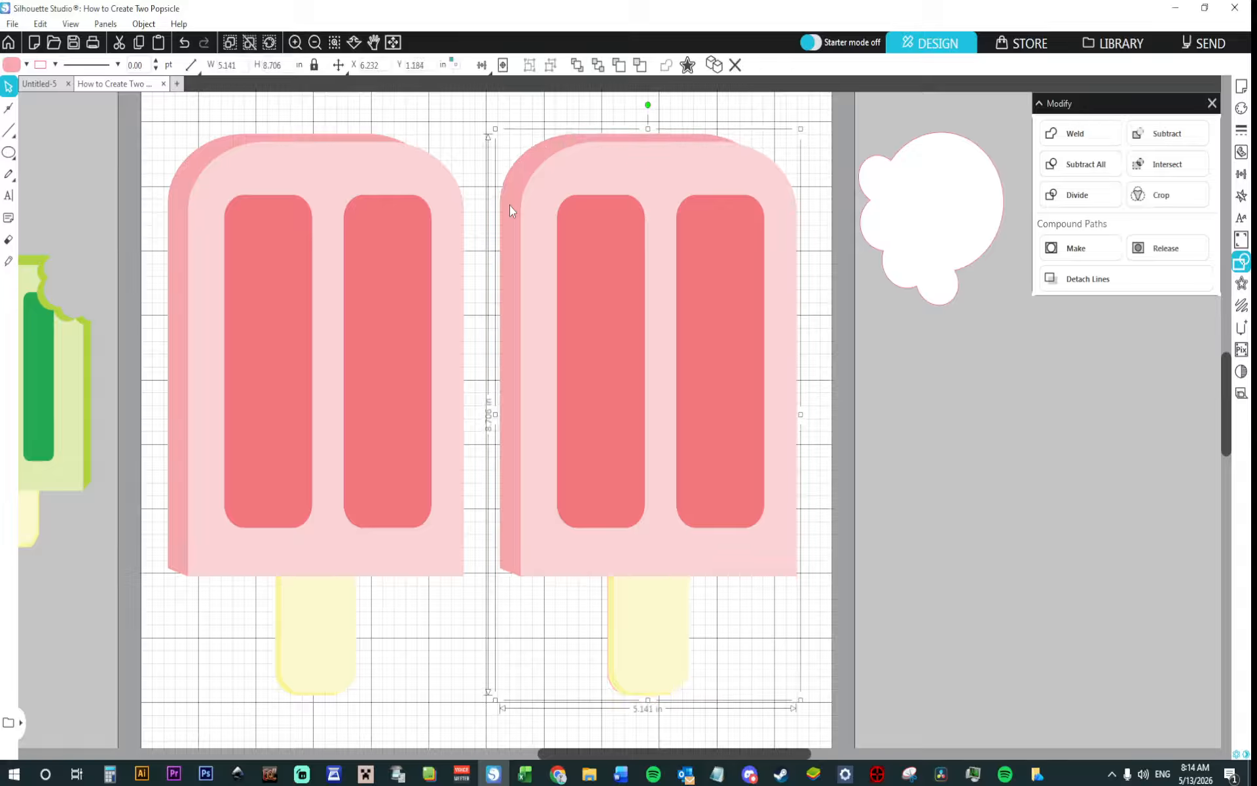
{"action": "key", "text": "Up"}
{"action": "key", "text": "Up"}
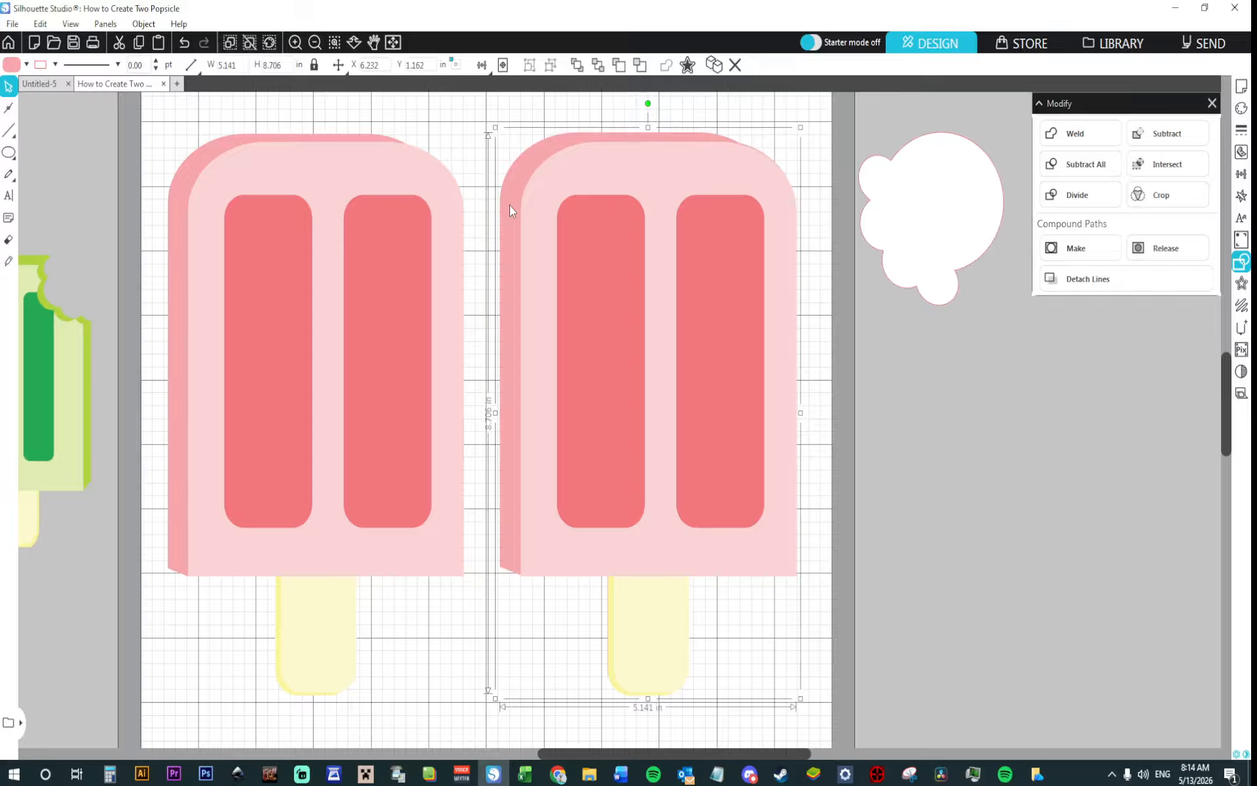
{"action": "key", "text": "Right"}
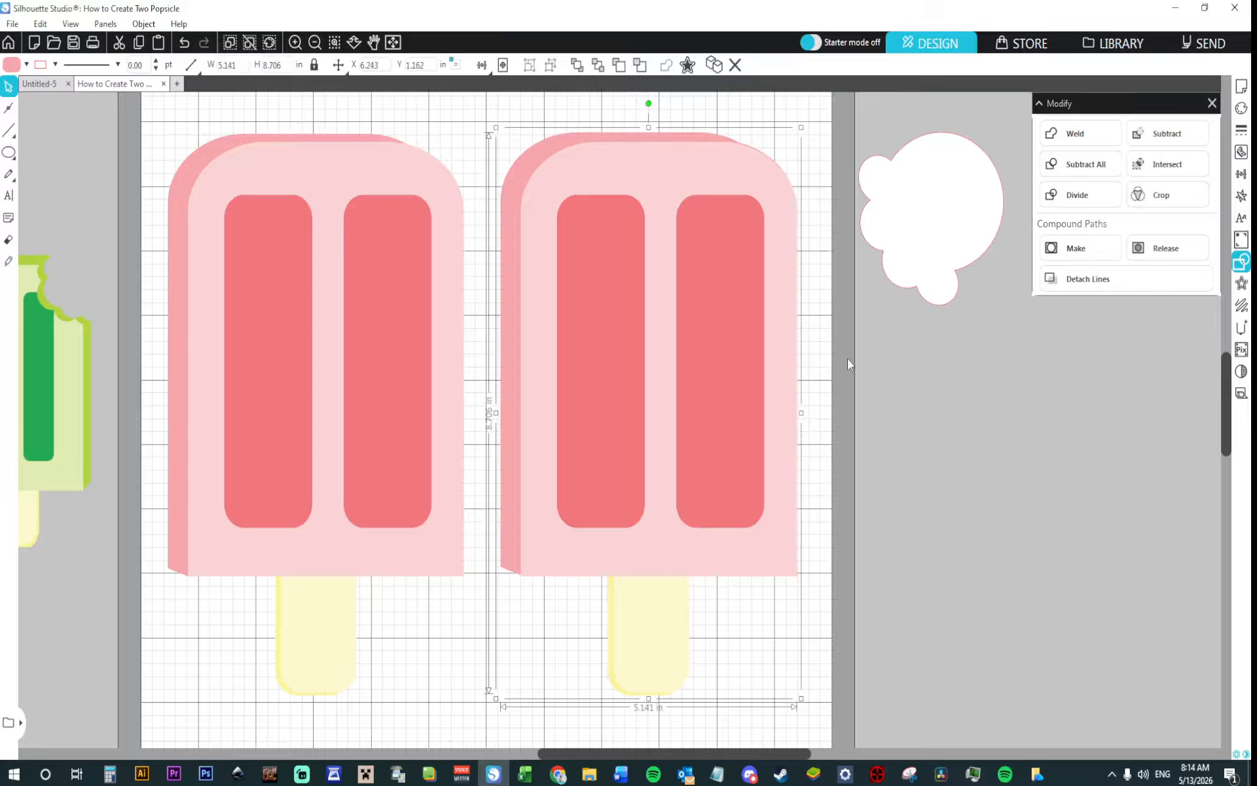
{"action": "key", "text": "Down"}
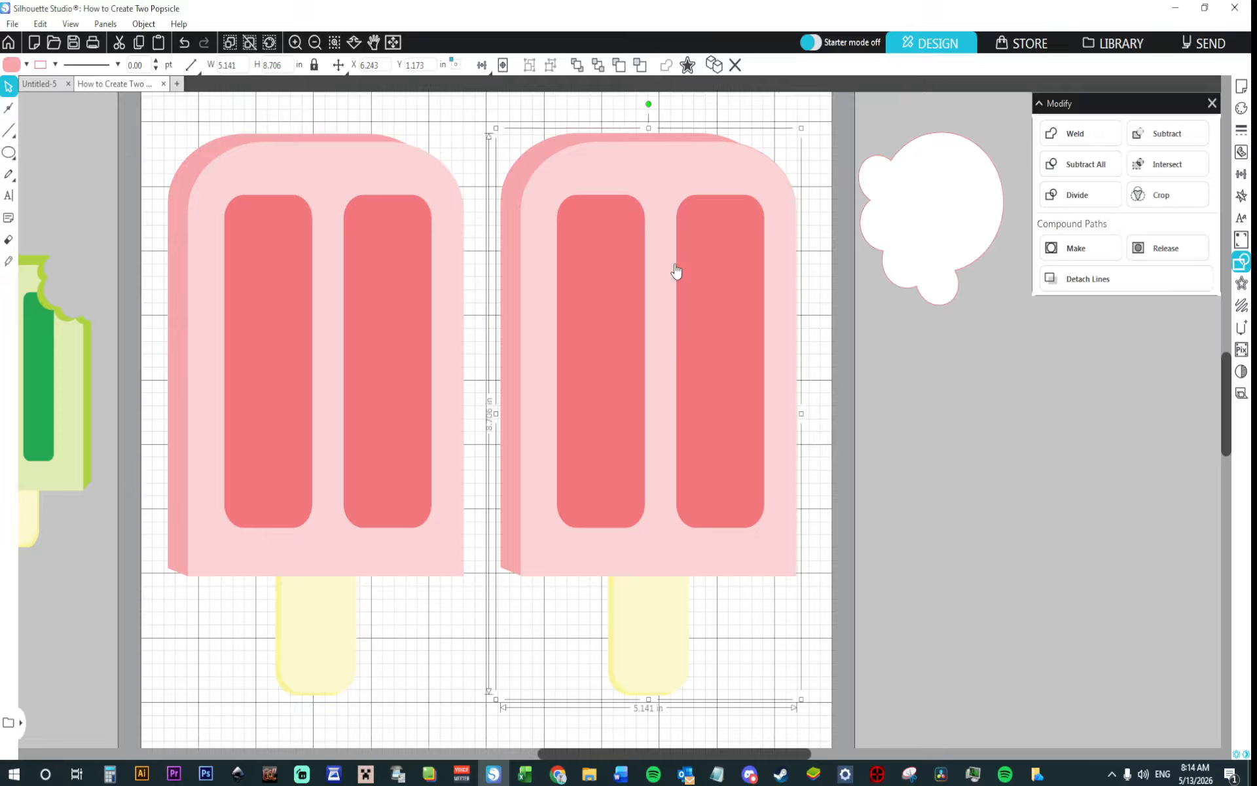
{"action": "key", "text": "Down"}
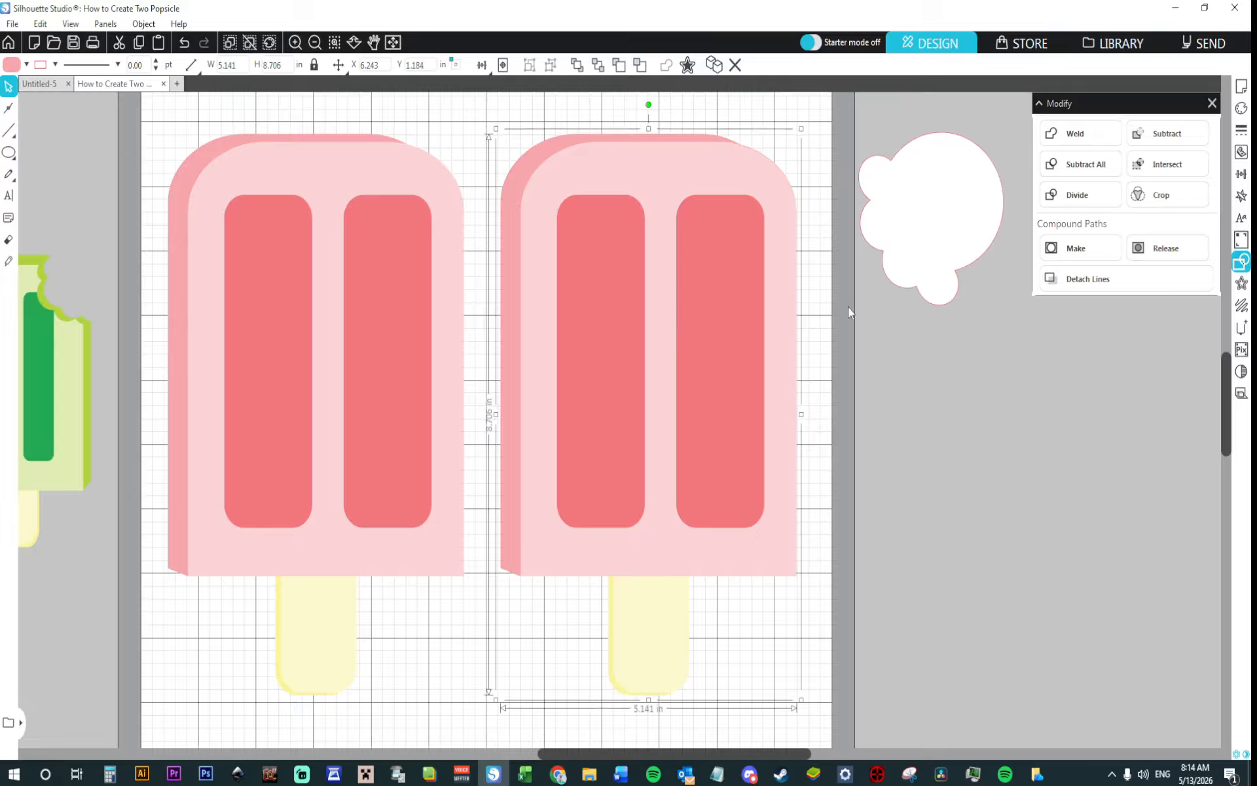
Step: Place the bite shape over the second popsicle's upper right corner and subtract it from the right inner bar
{"action": "left_click_drag", "start_coordinate": [931, 242], "coordinate": [777, 217]}
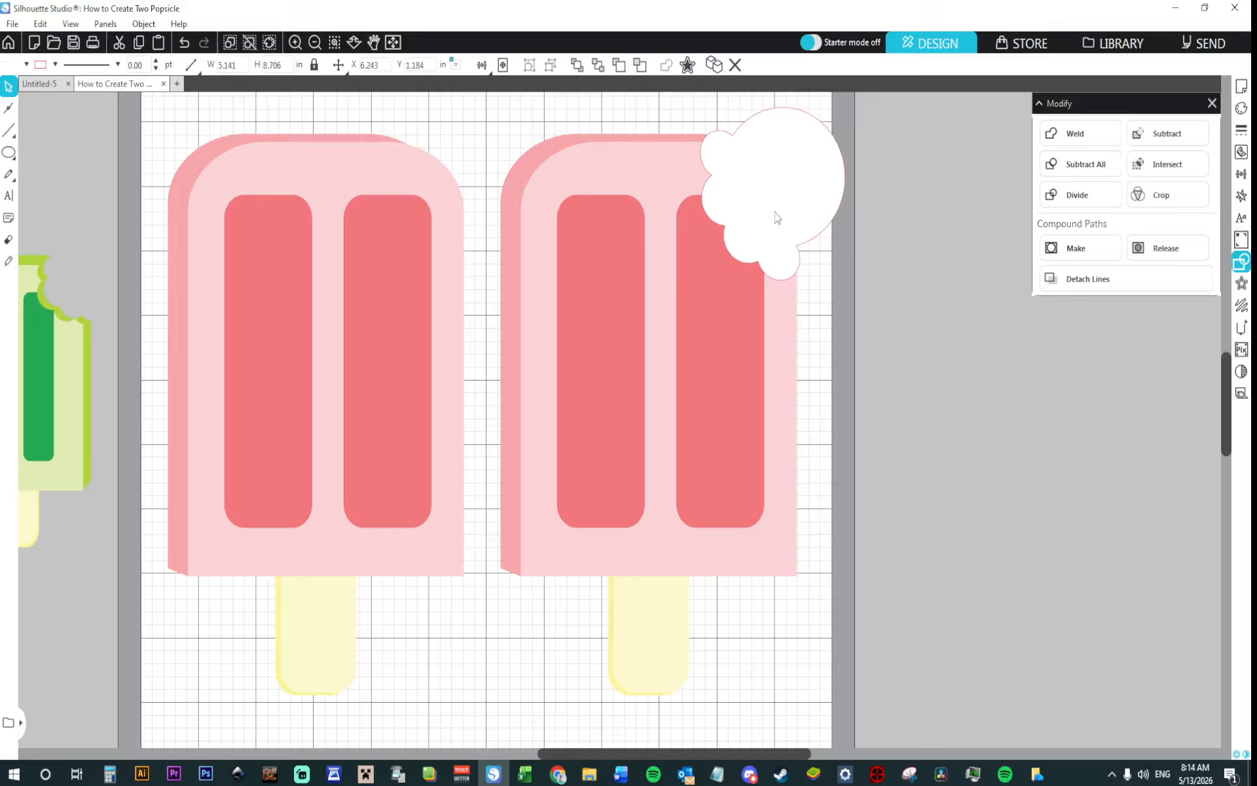
{"action": "left_click", "coordinate": [889, 343]}
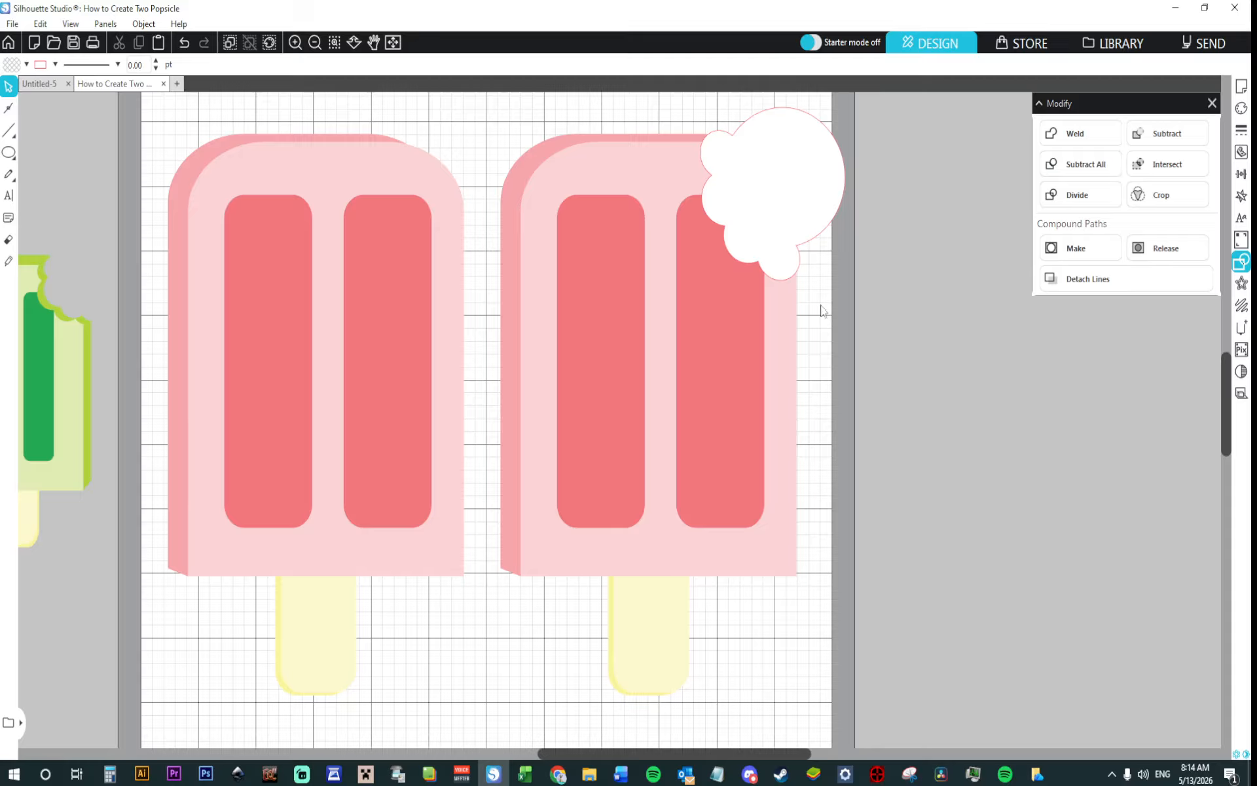
{"action": "left_click", "coordinate": [754, 230]}
{"action": "left_click", "coordinate": [728, 282], "text": "shift"}
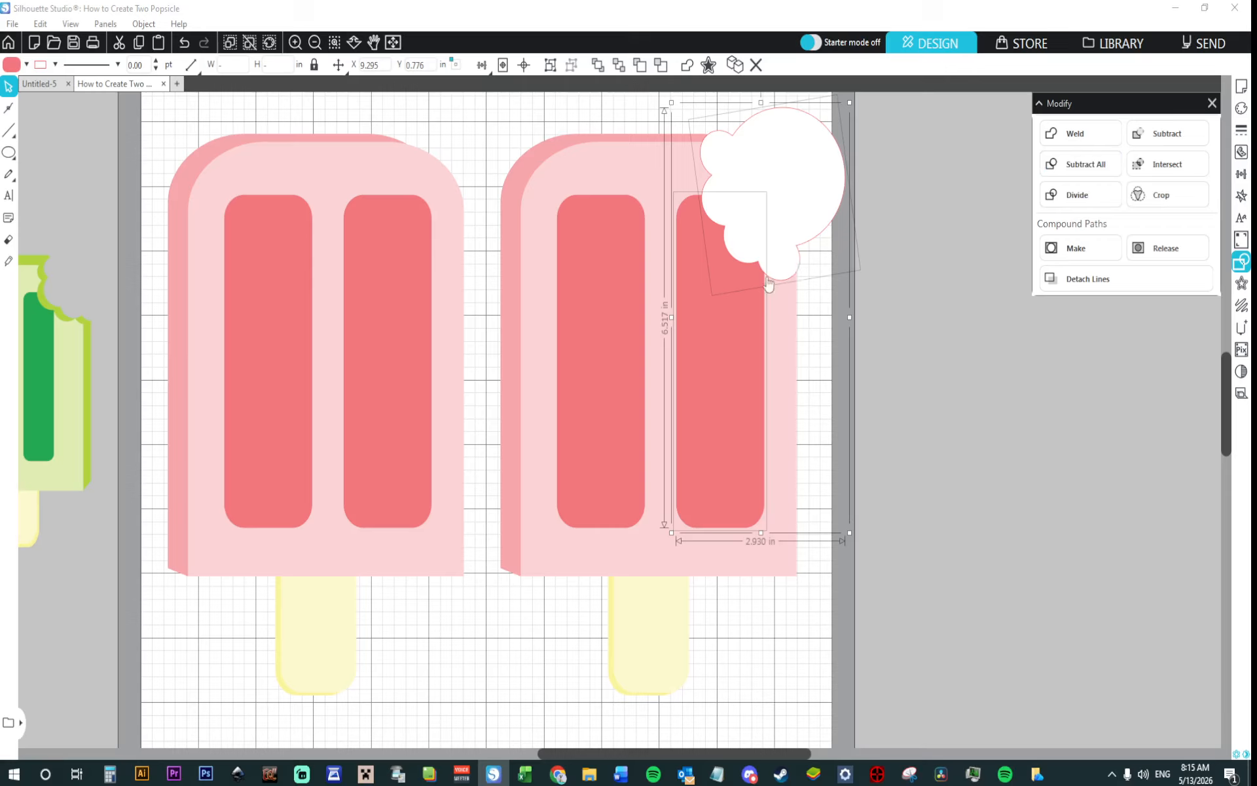
{"action": "left_click", "coordinate": [1067, 172]}
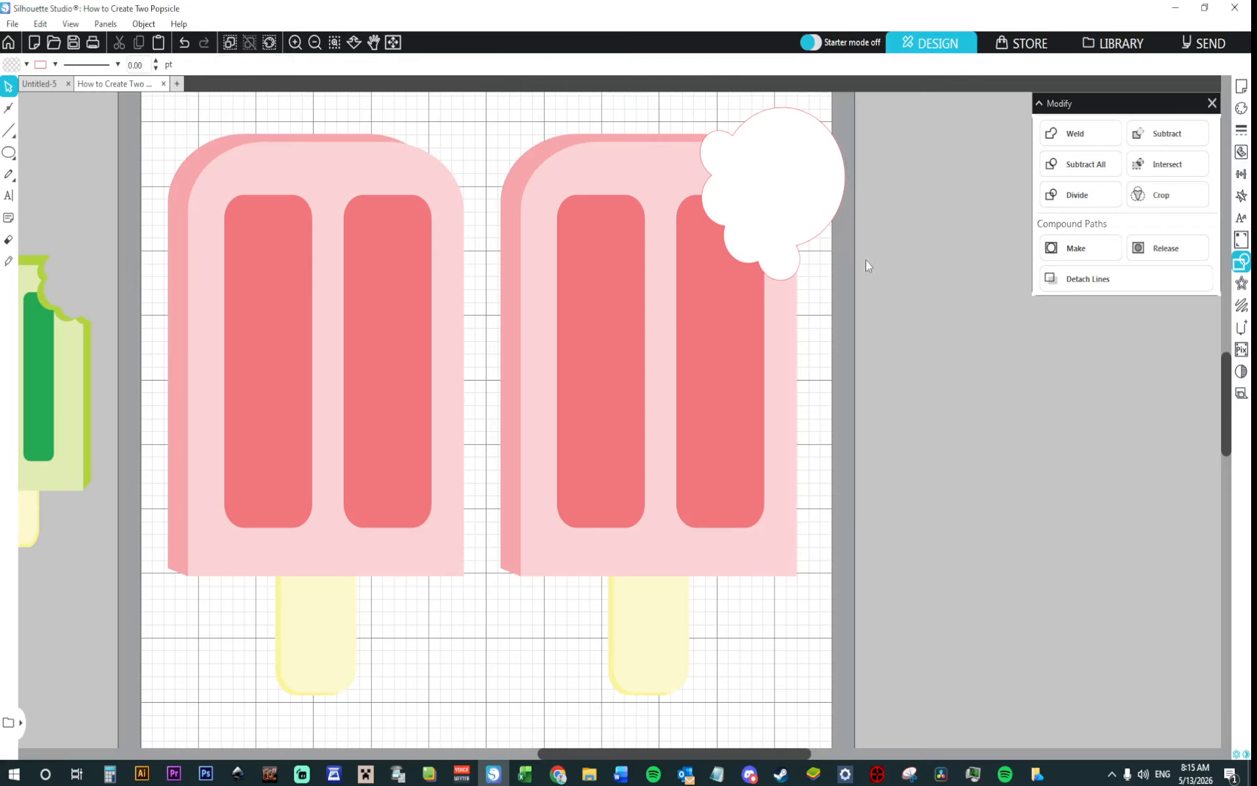
Step: Subtract the bite shape from the second popsicle's light pink front
{"action": "left_click", "coordinate": [684, 173]}
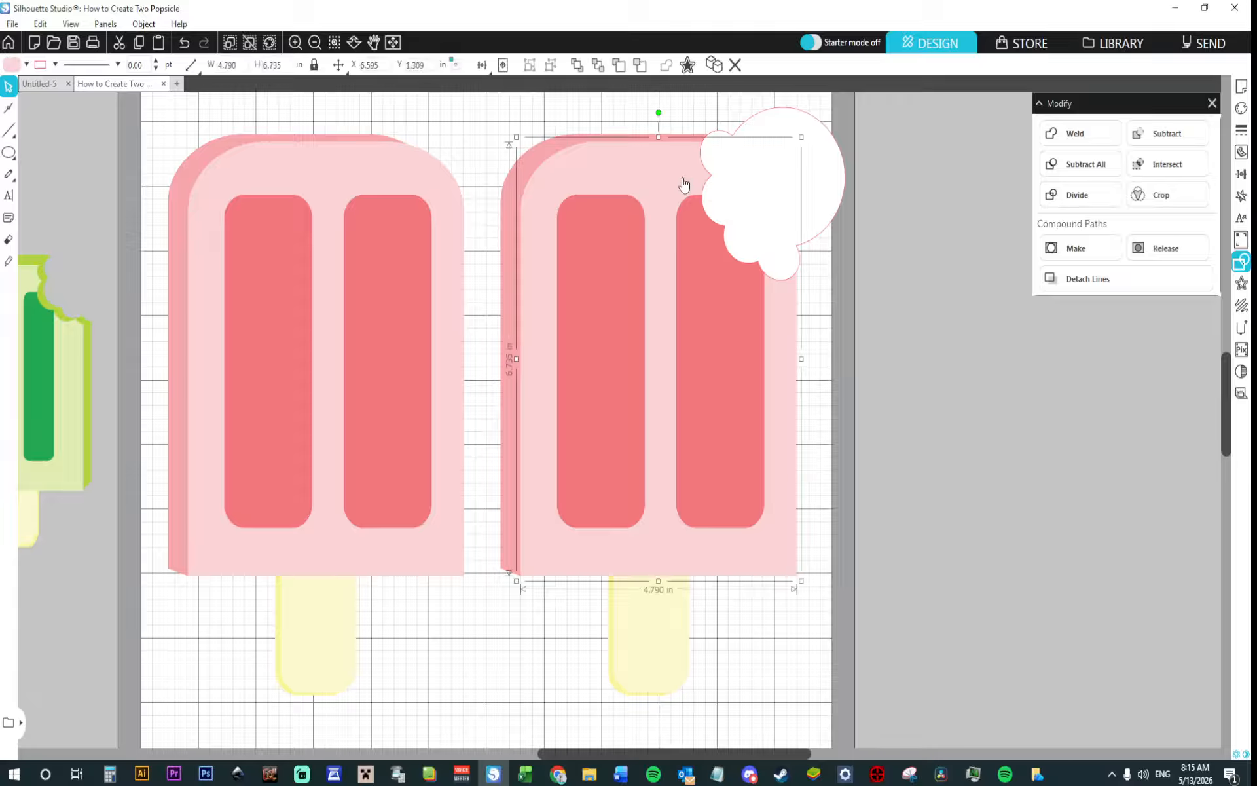
{"action": "left_click", "coordinate": [761, 170], "text": "shift"}
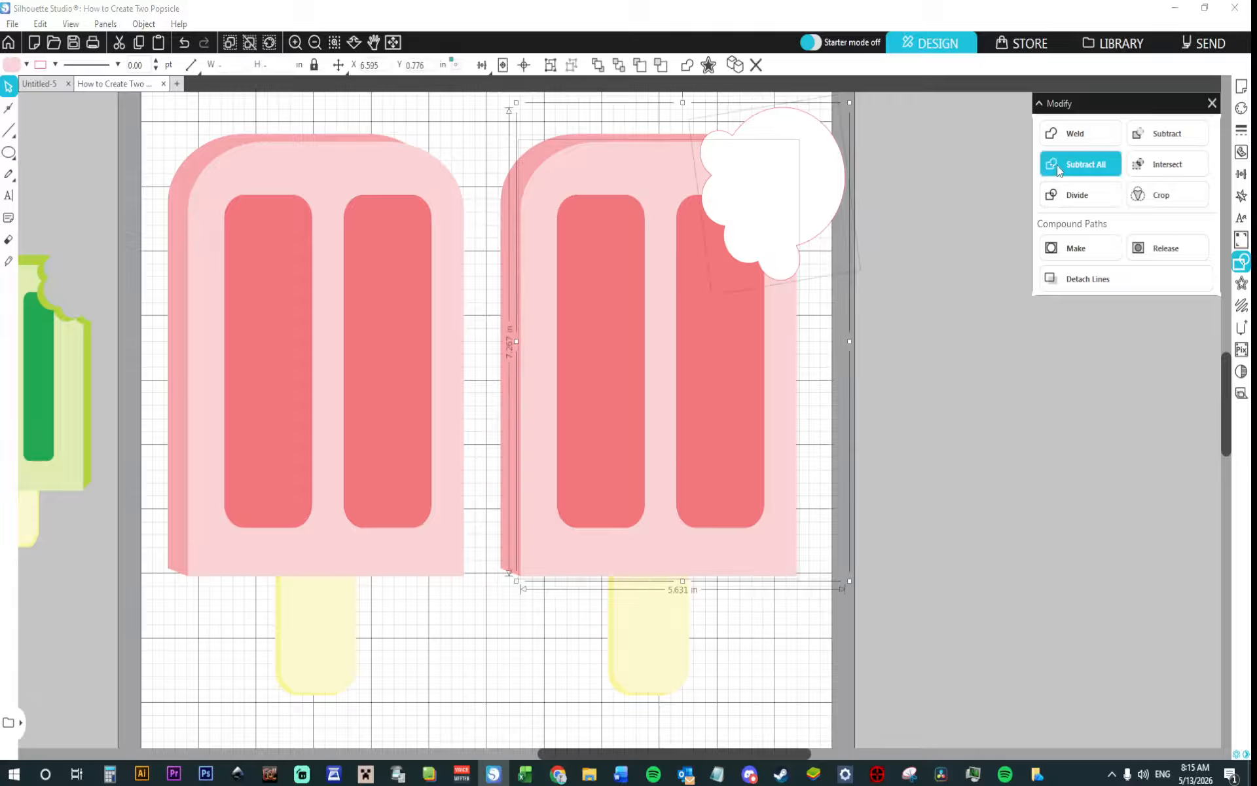
{"action": "left_click", "coordinate": [873, 226]}
Step: Shift the bite shape slightly up and to the right, leaving a thin rim of the back silhouette along the bite
{"action": "left_click_drag", "start_coordinate": [785, 205], "coordinate": [791, 197]}
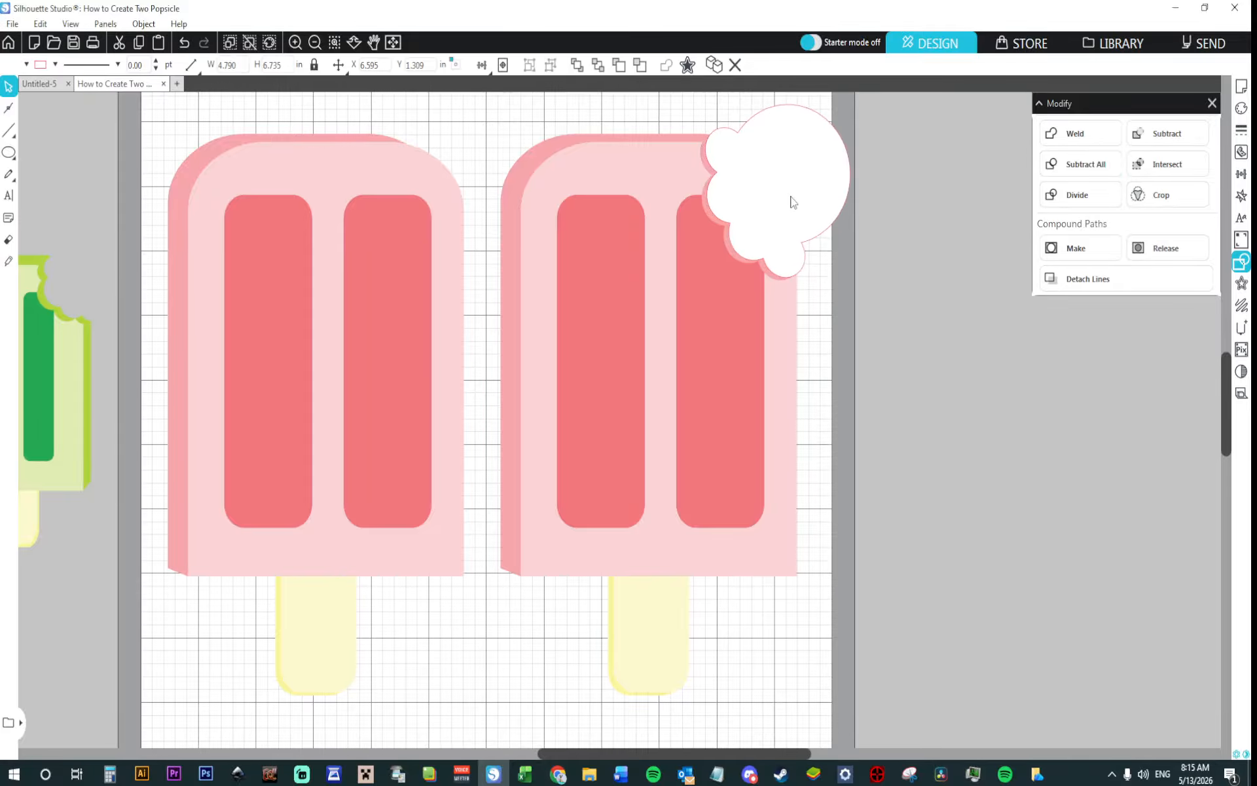
{"action": "left_click", "coordinate": [1027, 223]}
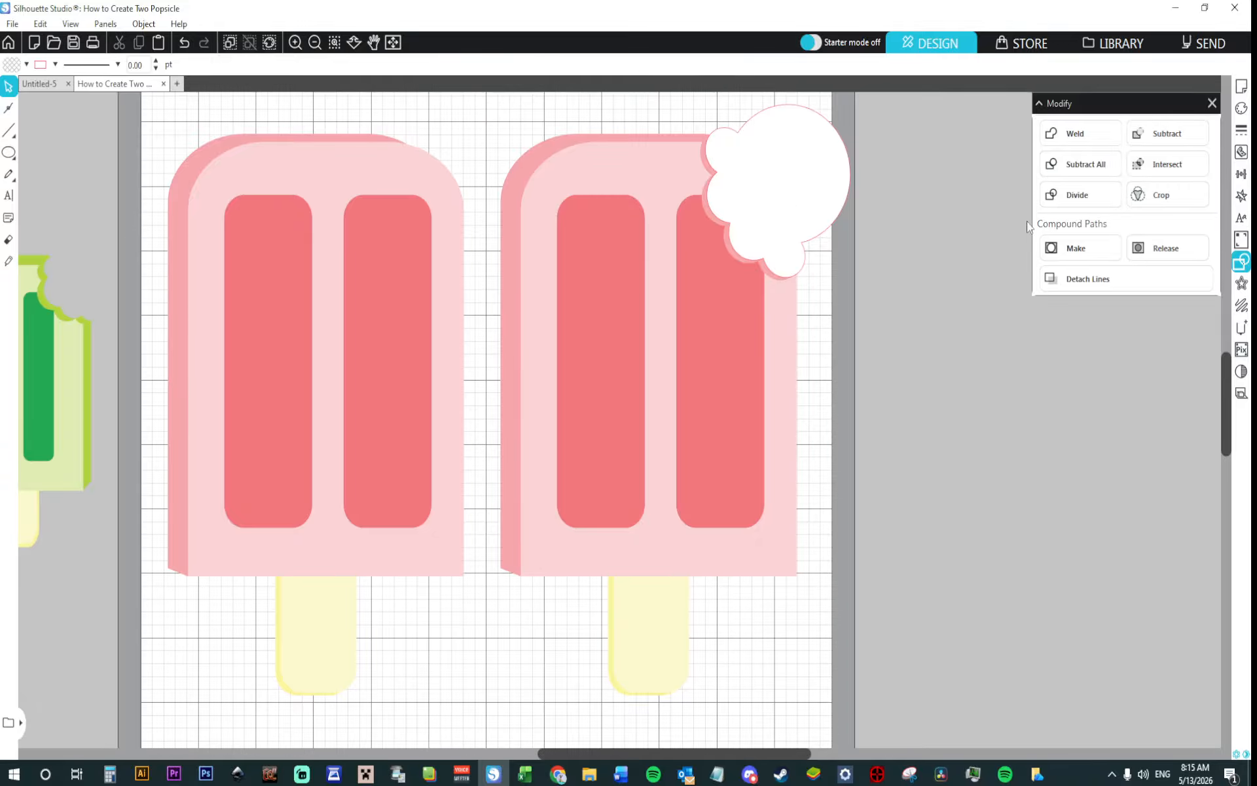
{"action": "scroll", "coordinate": [784, 169], "scroll_direction": "up", "scroll_amount": 1}
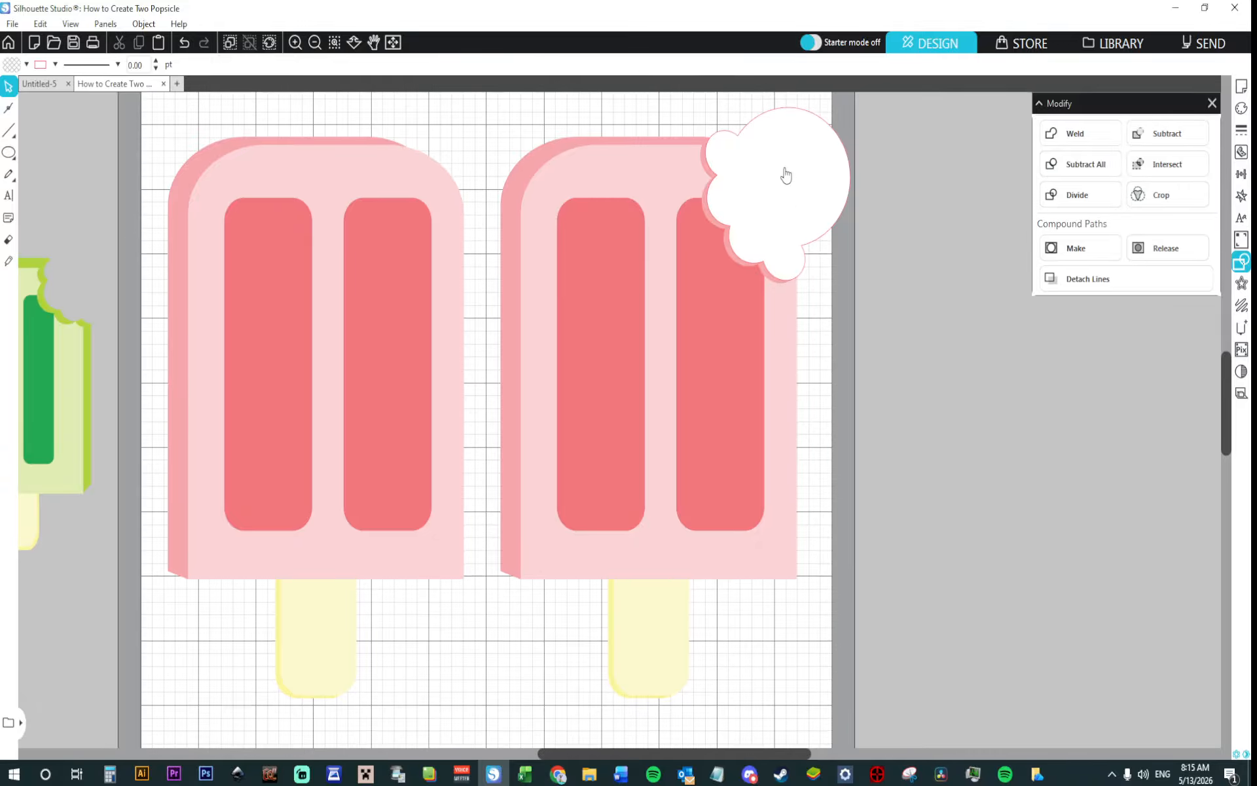
{"action": "left_click", "coordinate": [786, 176]}
{"action": "key", "text": "Up"}
{"action": "key", "text": "Left"}
{"action": "key", "text": "Up"}
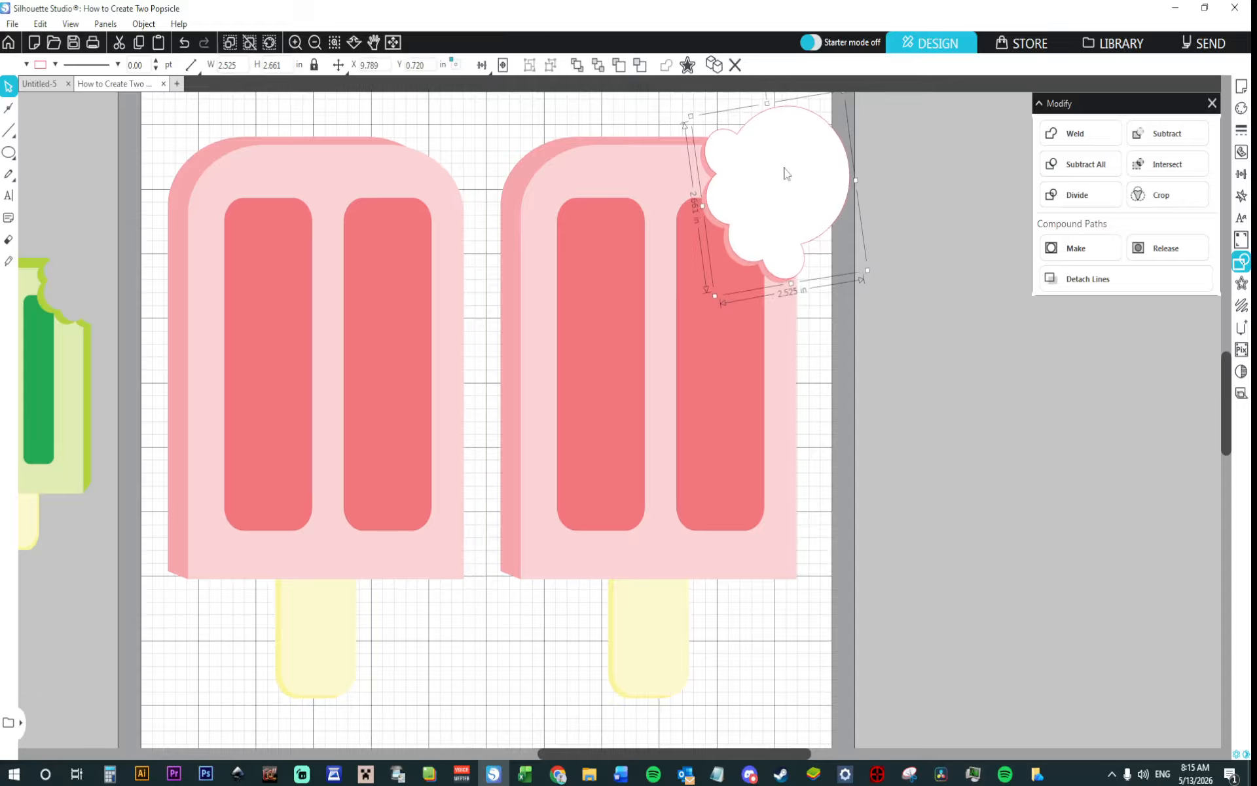
{"action": "key", "text": "Up"}
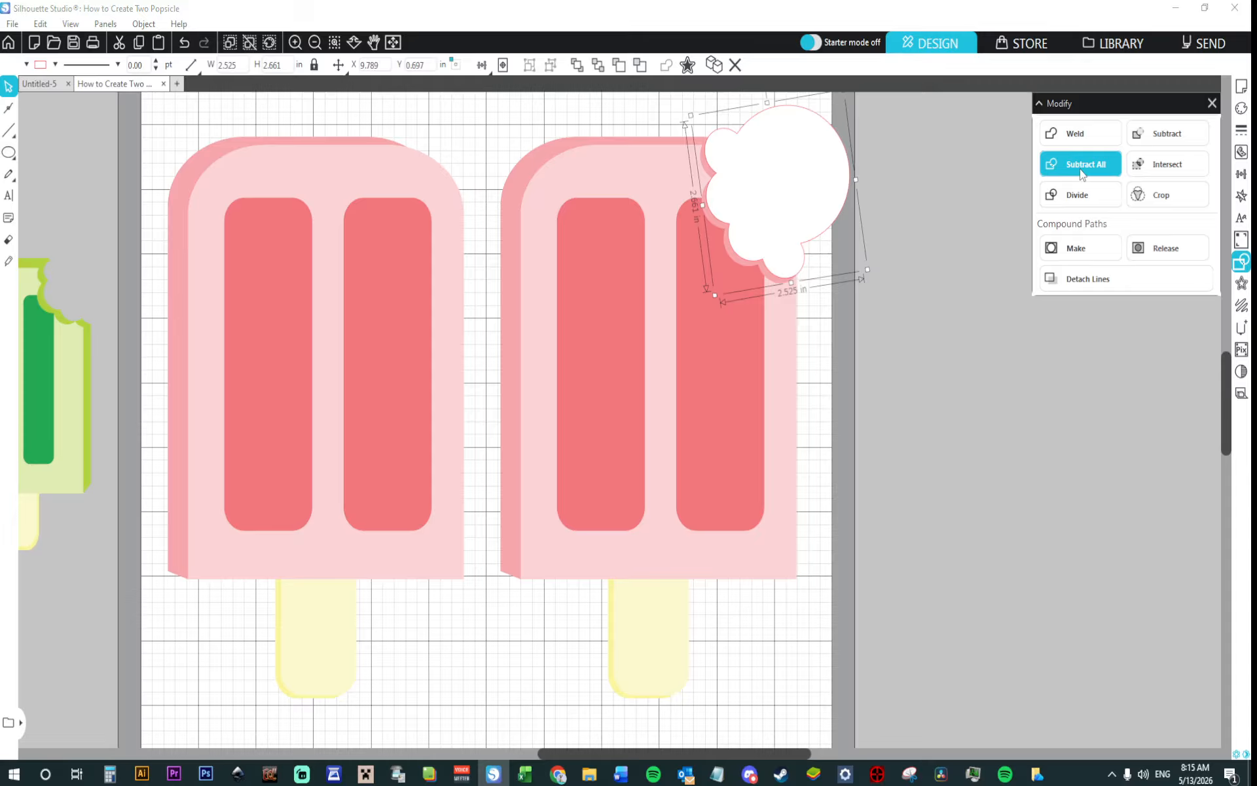
Step: Subtract the bite shape from the second popsicle's back silhouette and delete the bite shape
{"action": "left_click", "coordinate": [619, 145], "text": "shift"}
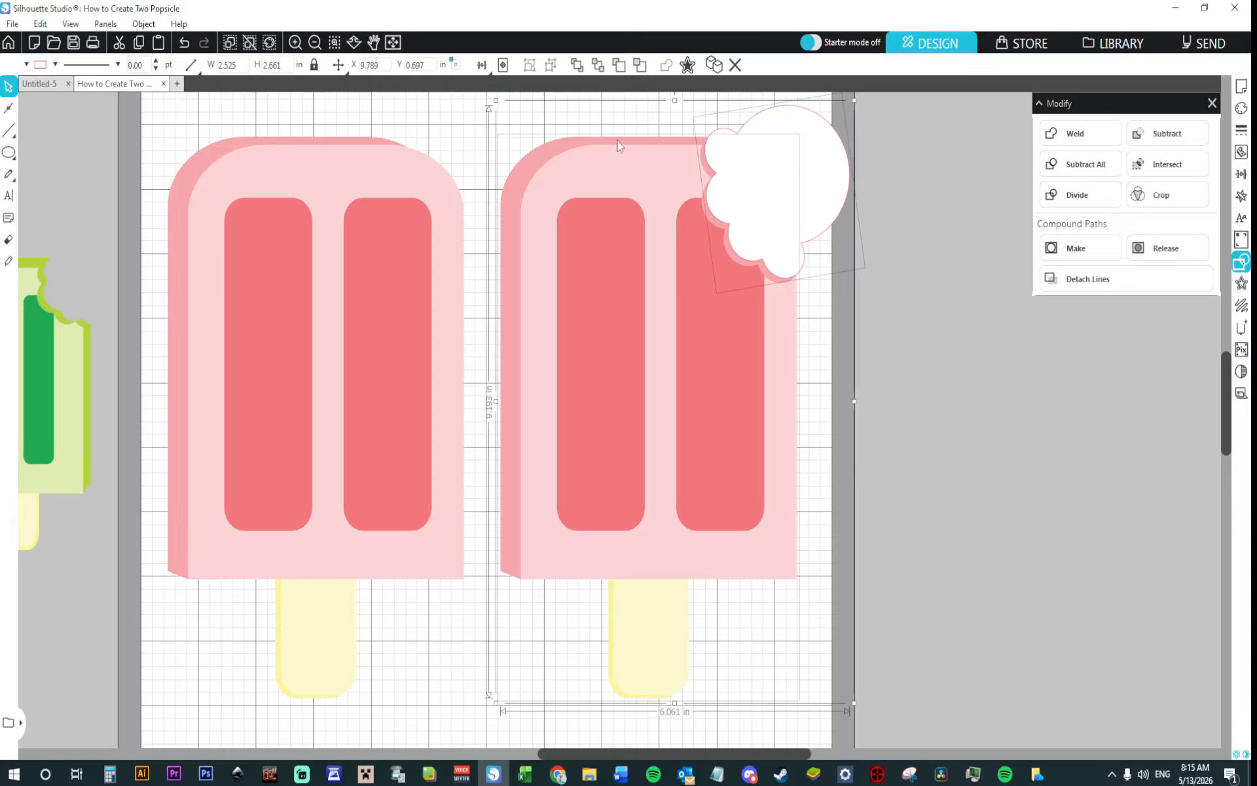
{"action": "left_click", "coordinate": [1085, 164]}
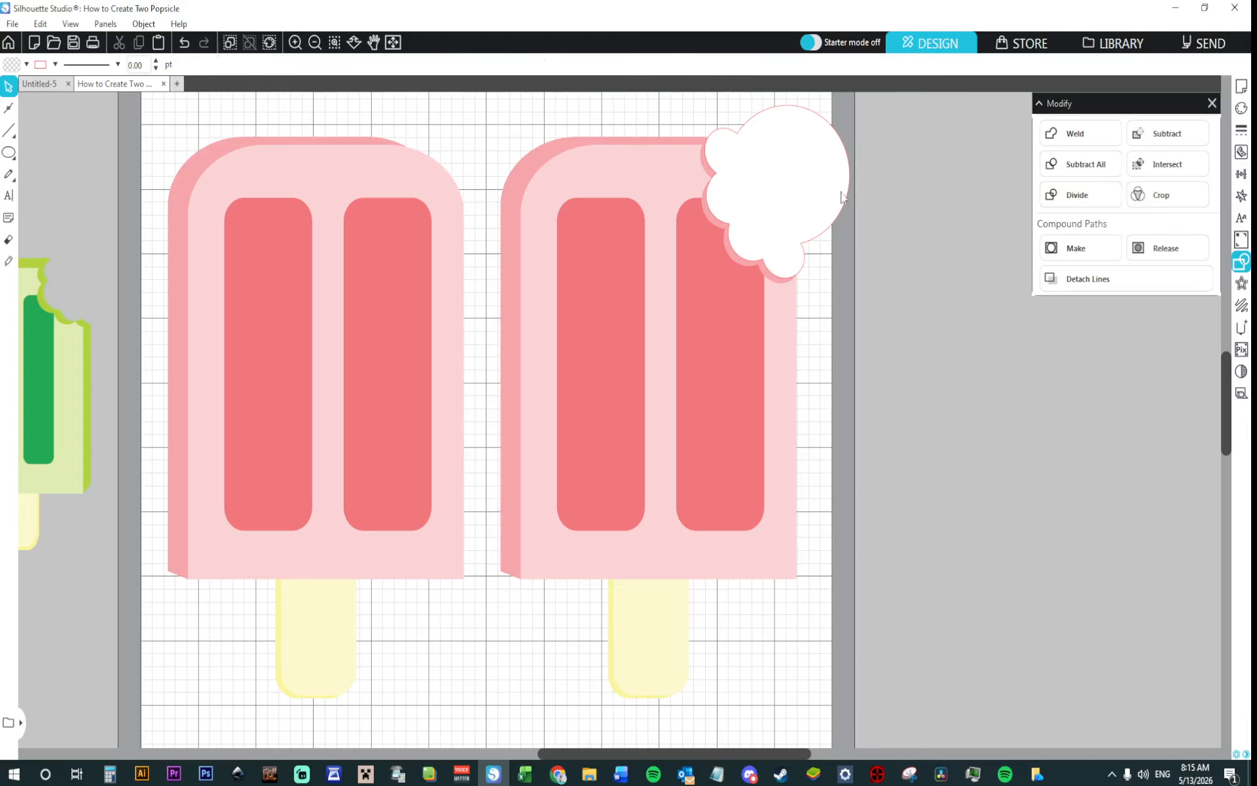
{"action": "left_click_drag", "start_coordinate": [810, 189], "coordinate": [916, 190]}
{"action": "left_click", "coordinate": [823, 265]}
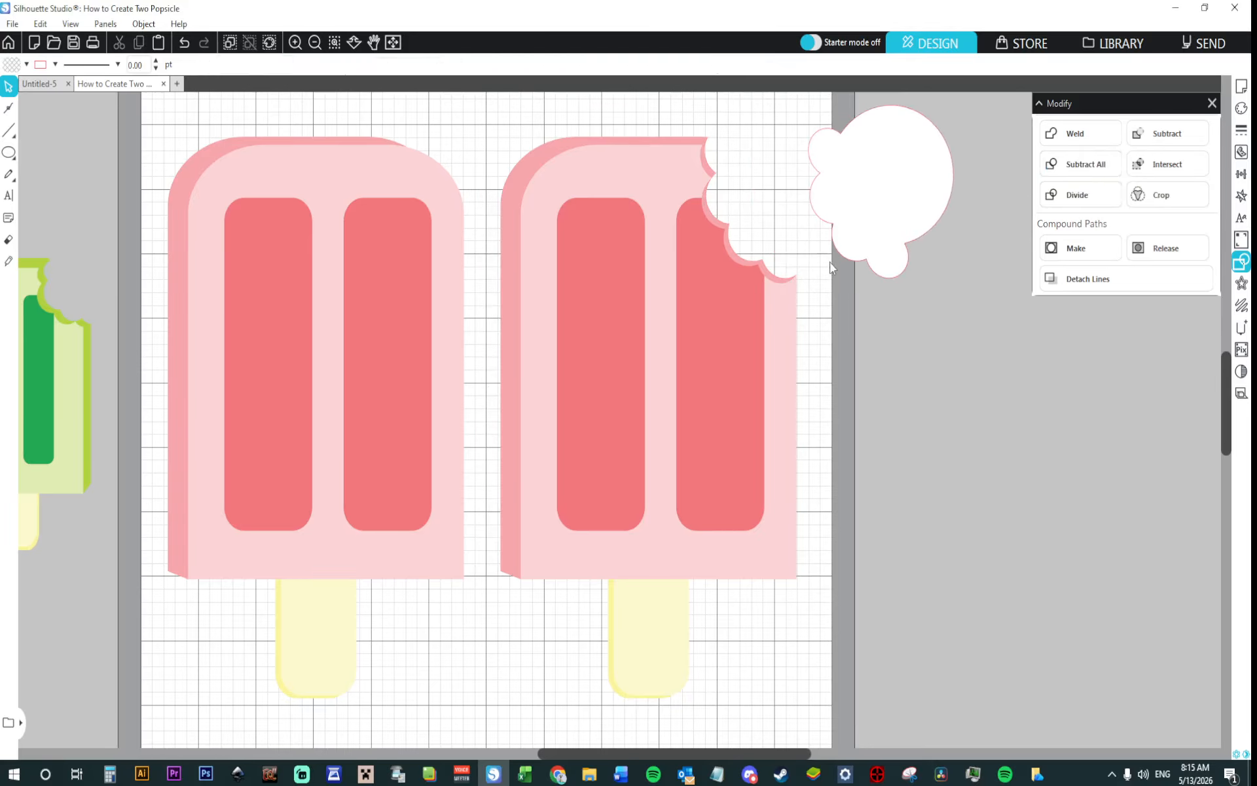
{"action": "left_click", "coordinate": [907, 234]}
{"action": "key", "text": "Delete"}
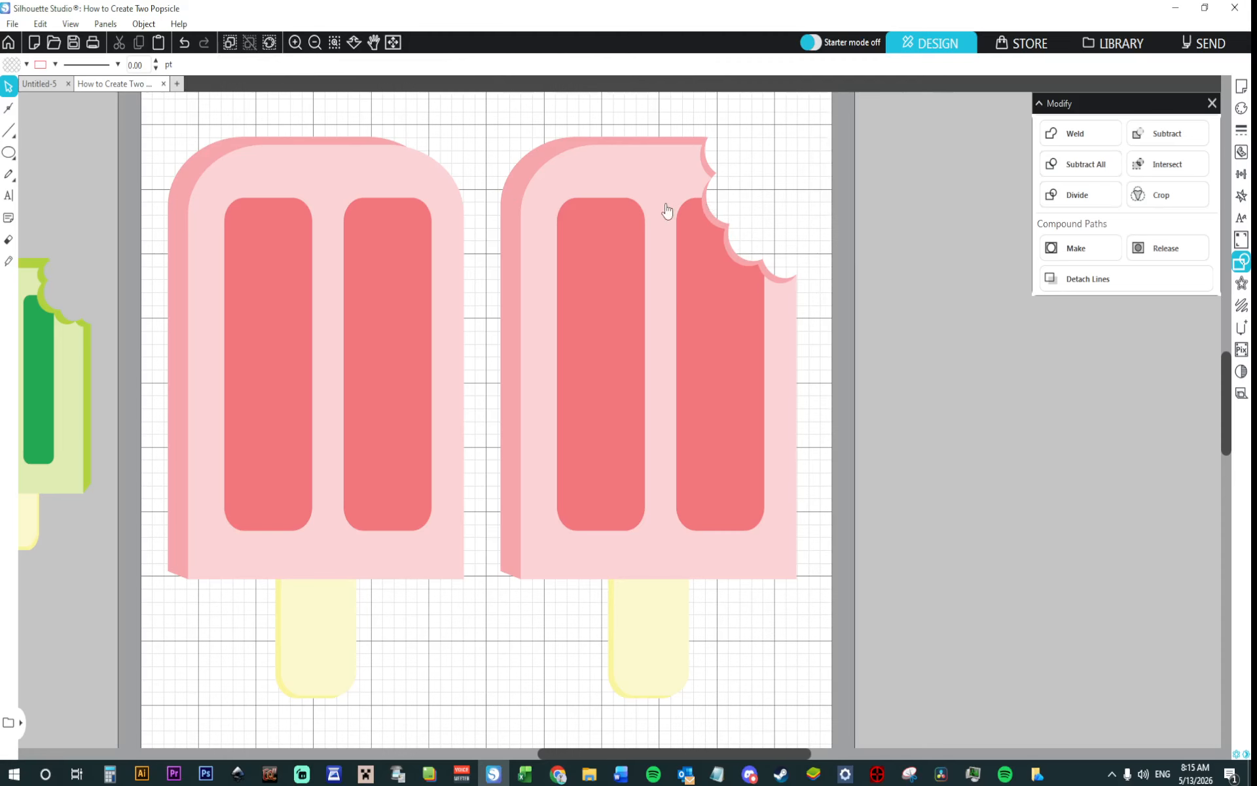
Step: Fill the second popsicle's two inner bars with the dark green sampled from the sample green popsicle
{"action": "left_click", "coordinate": [691, 264]}
{"action": "left_click", "coordinate": [612, 280], "text": "shift"}
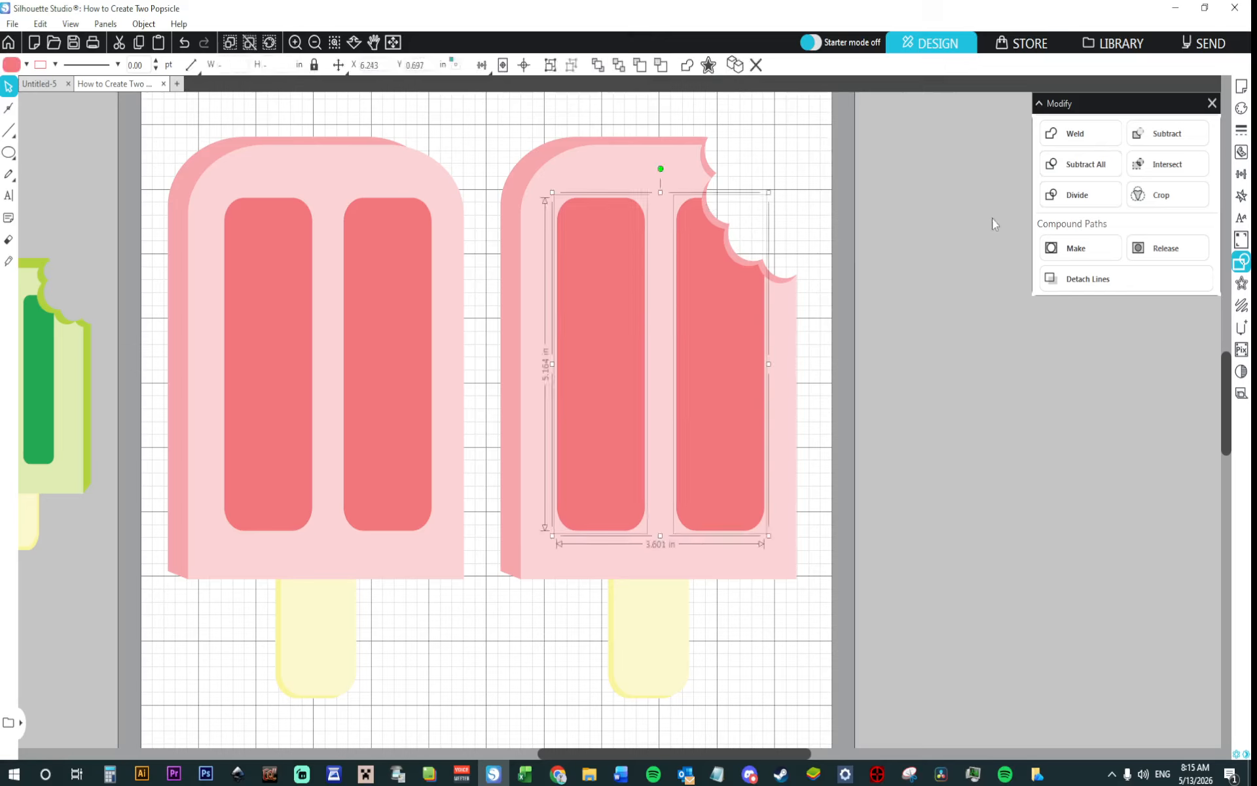
{"action": "left_click", "coordinate": [1240, 108]}
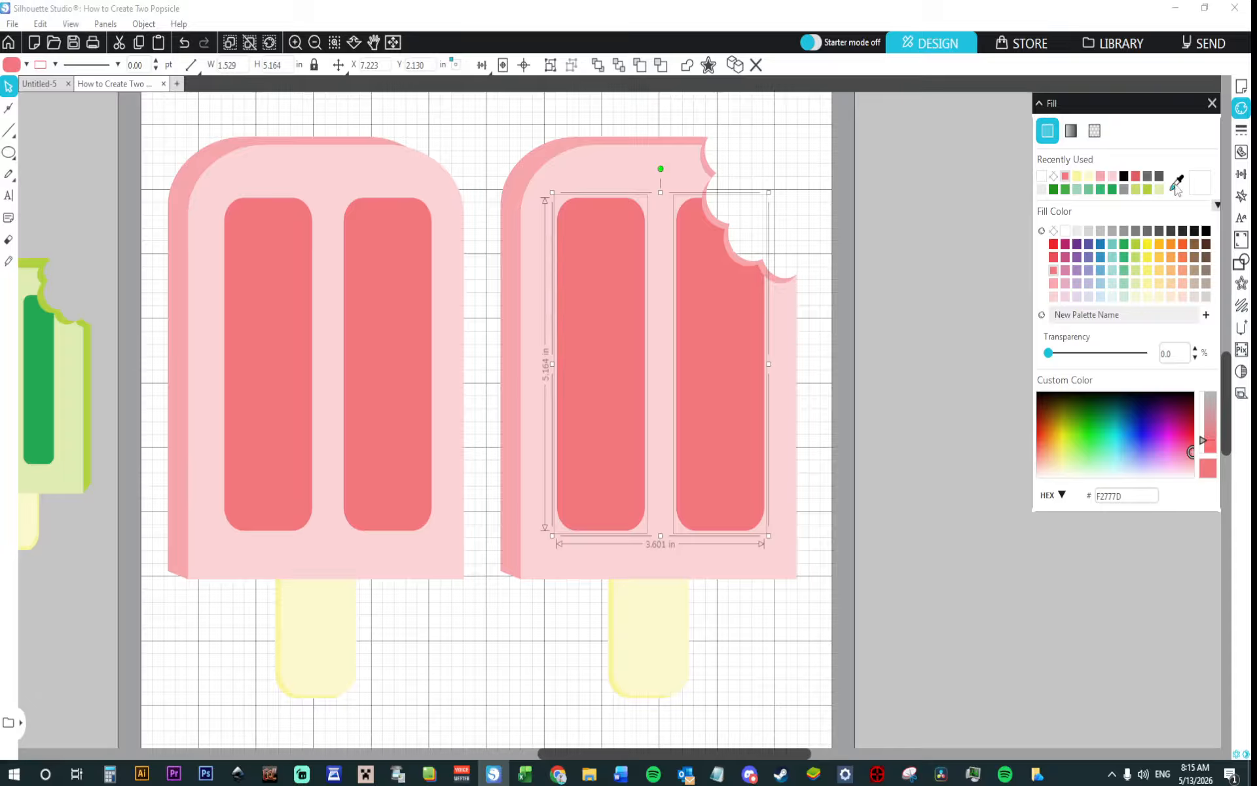
{"action": "left_click", "coordinate": [1177, 183]}
{"action": "left_click", "coordinate": [40, 370]}
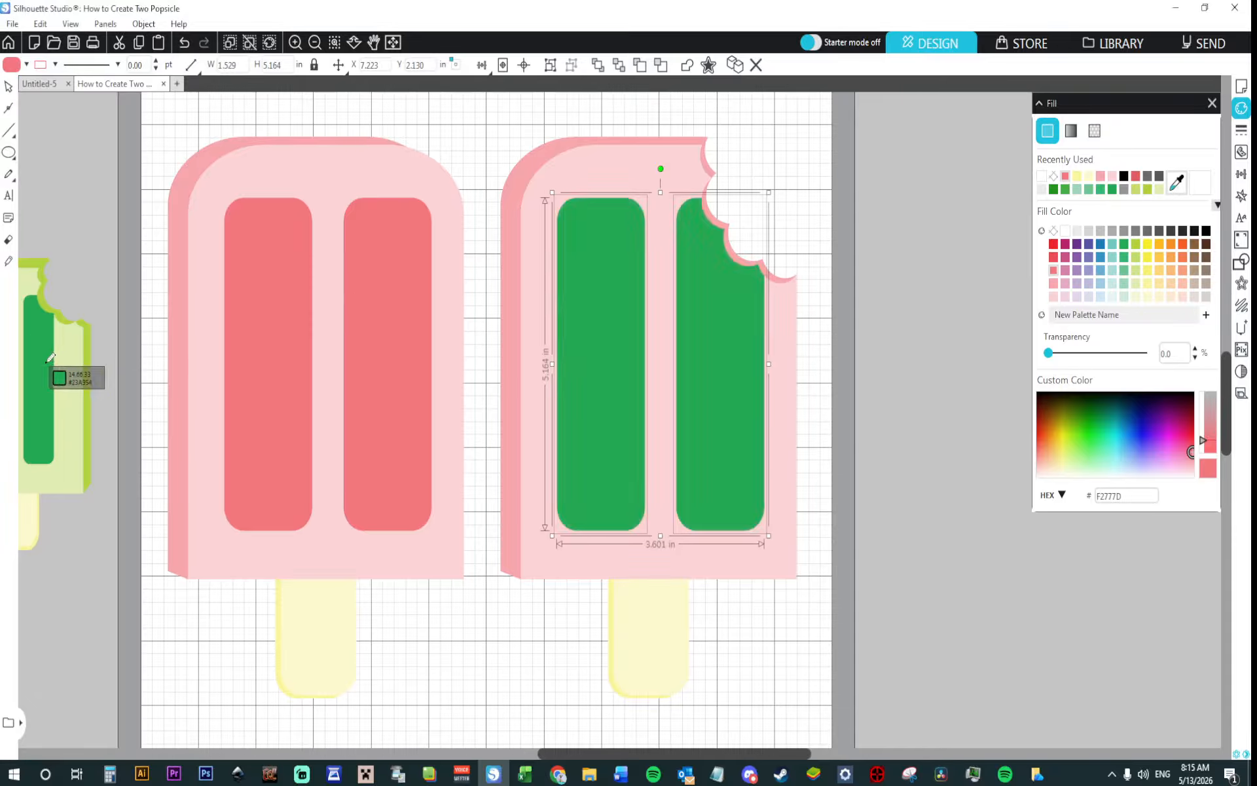
Step: Fill the second popsicle's front with the light green sampled from the sample green popsicle
{"action": "left_click", "coordinate": [557, 183]}
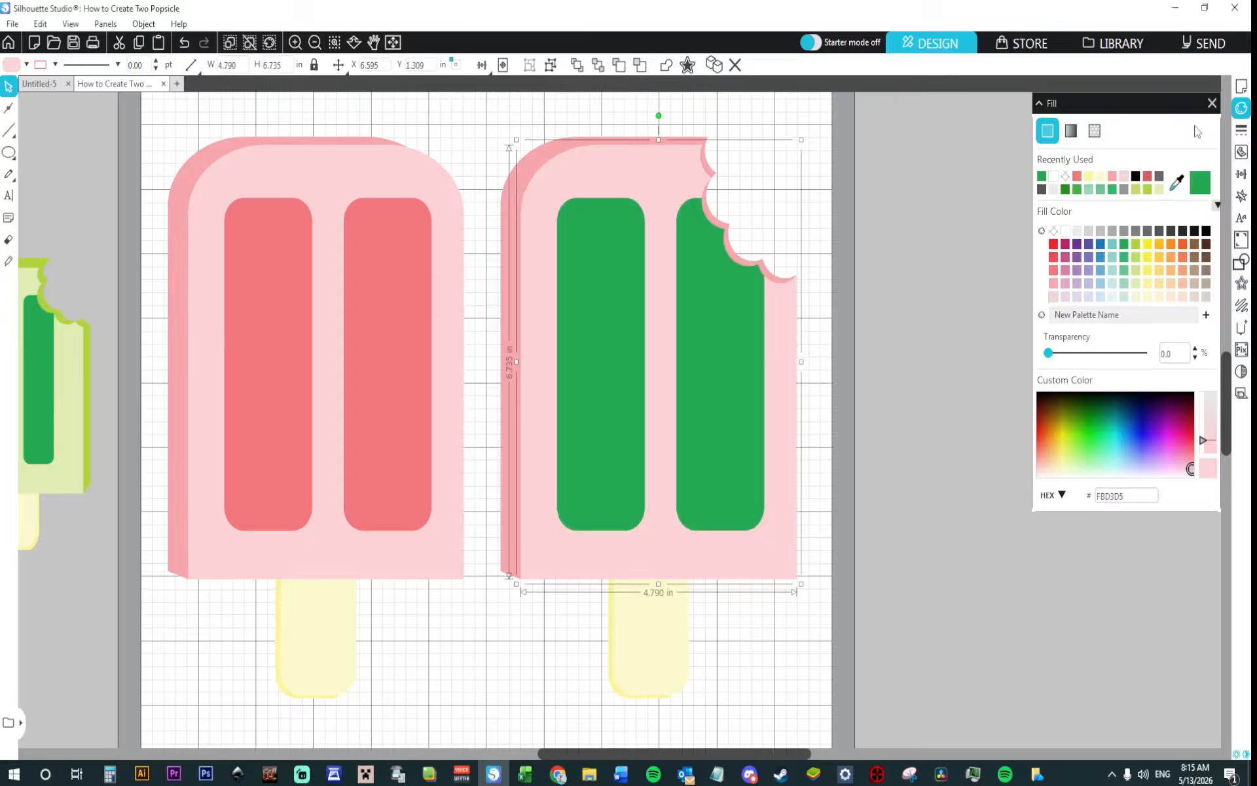
{"action": "left_click", "coordinate": [1177, 183]}
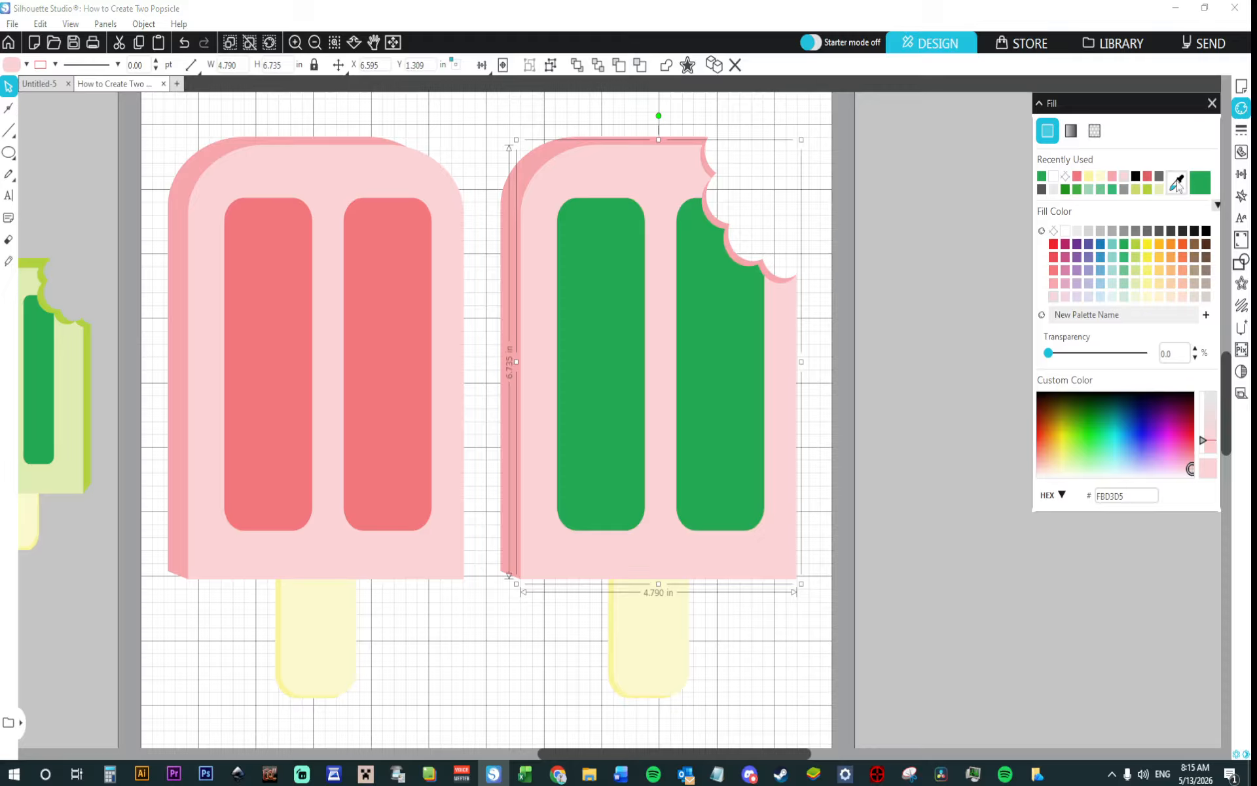
{"action": "left_click", "coordinate": [83, 351]}
{"action": "left_click", "coordinate": [842, 249]}
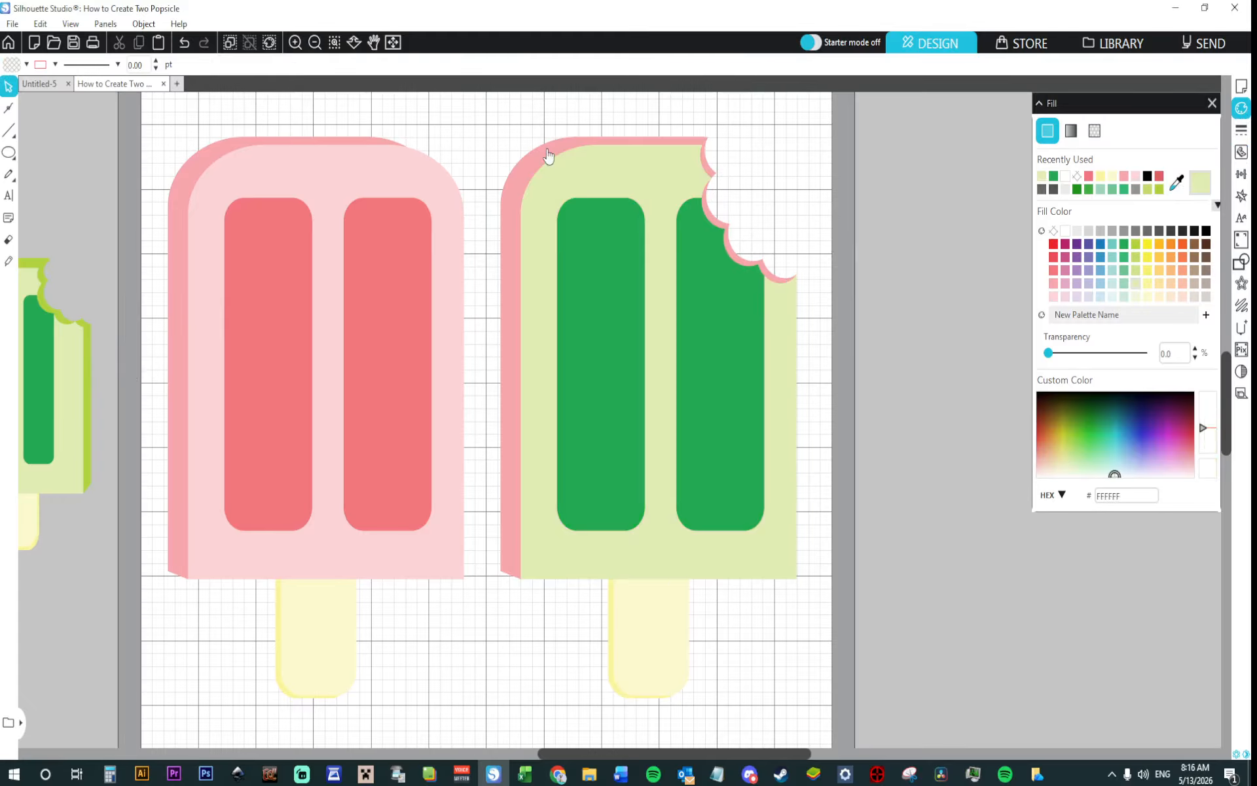
Step: Fill the second popsicle's back silhouette with the medium green sampled from the bite rim of the sample green popsicle
{"action": "left_click", "coordinate": [549, 156]}
{"action": "left_click", "coordinate": [1177, 183]}
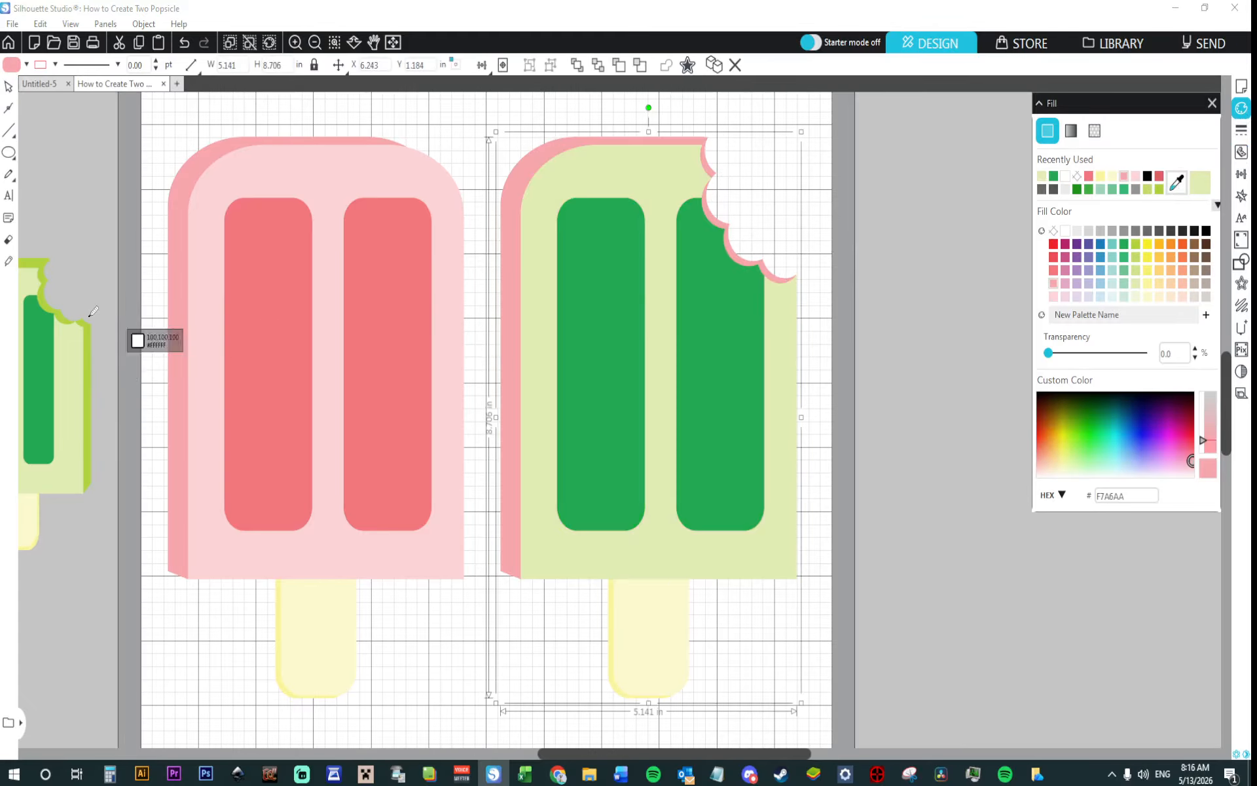
{"action": "left_click", "coordinate": [54, 308]}
{"action": "left_click", "coordinate": [863, 277]}
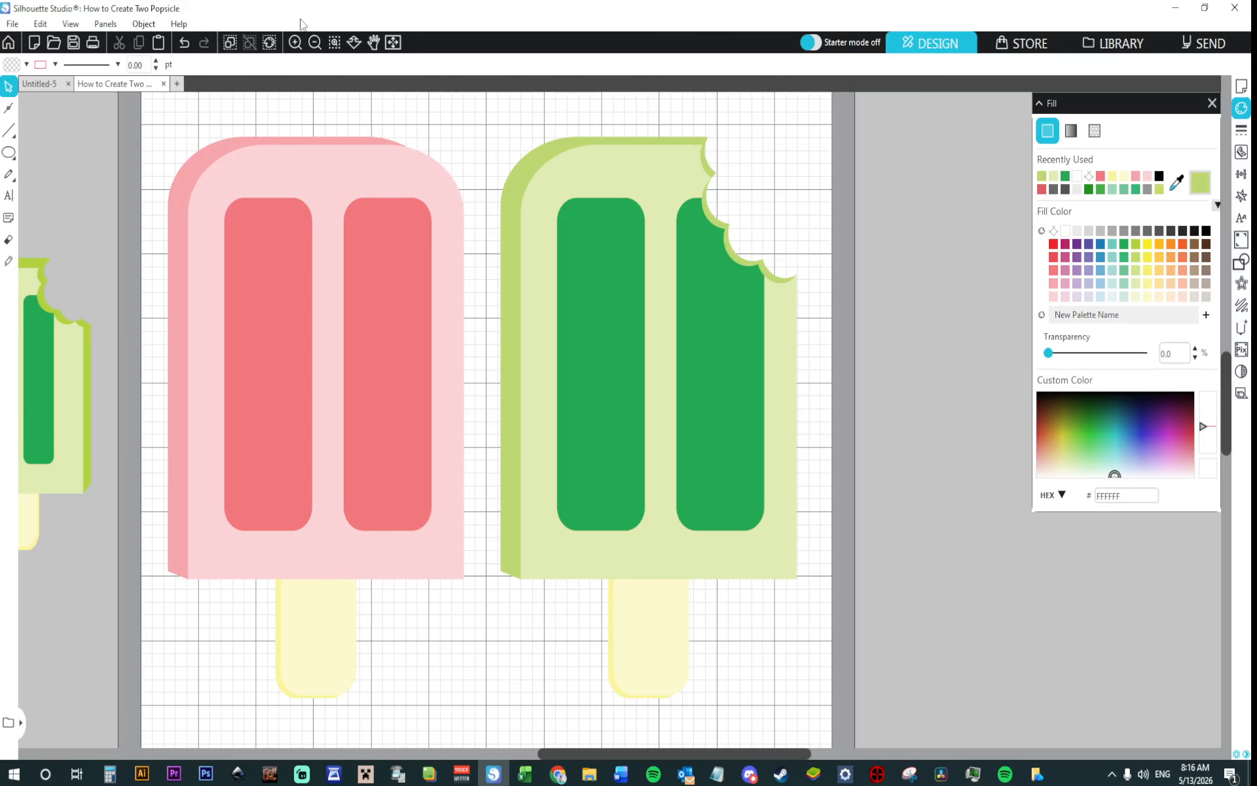
Step: Open the green popsicle's back silhouette for point editing and simplify its outline
{"action": "left_click", "coordinate": [296, 42]}
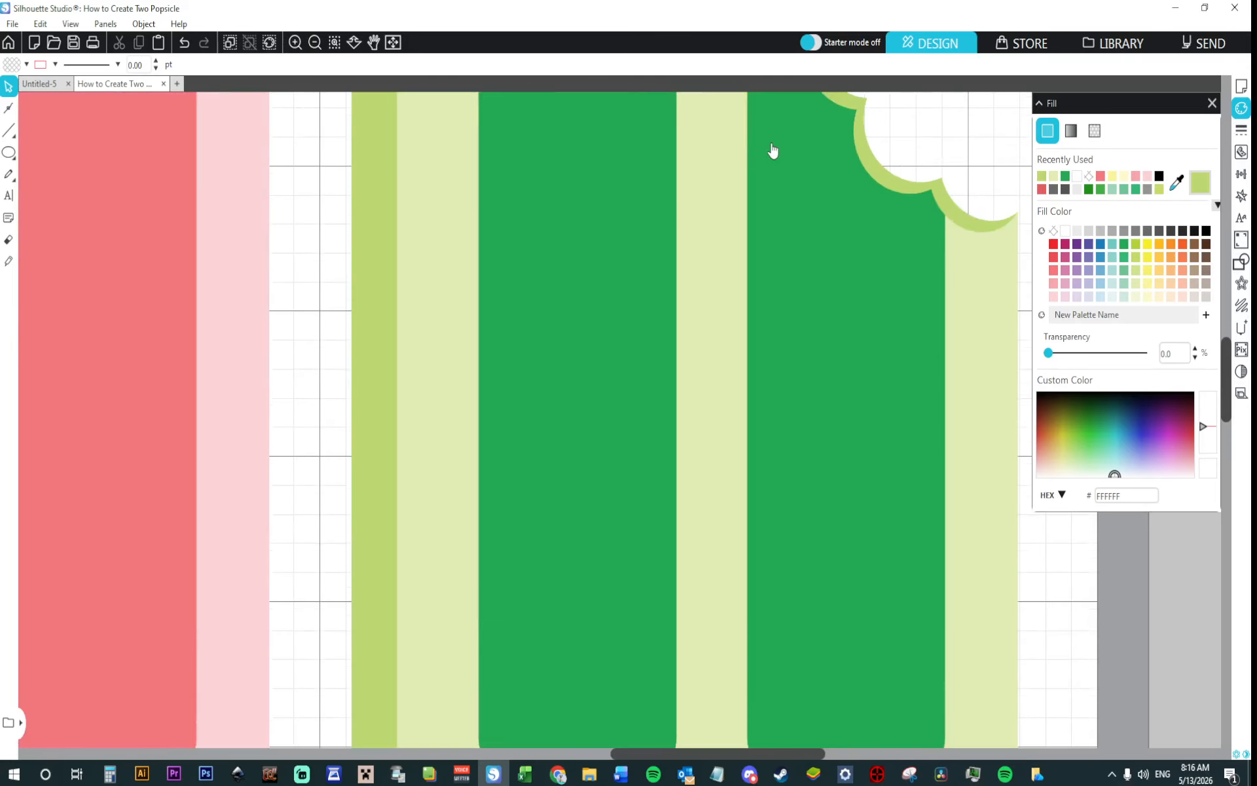
{"action": "scroll", "coordinate": [773, 151], "scroll_direction": "up", "scroll_amount": 1}
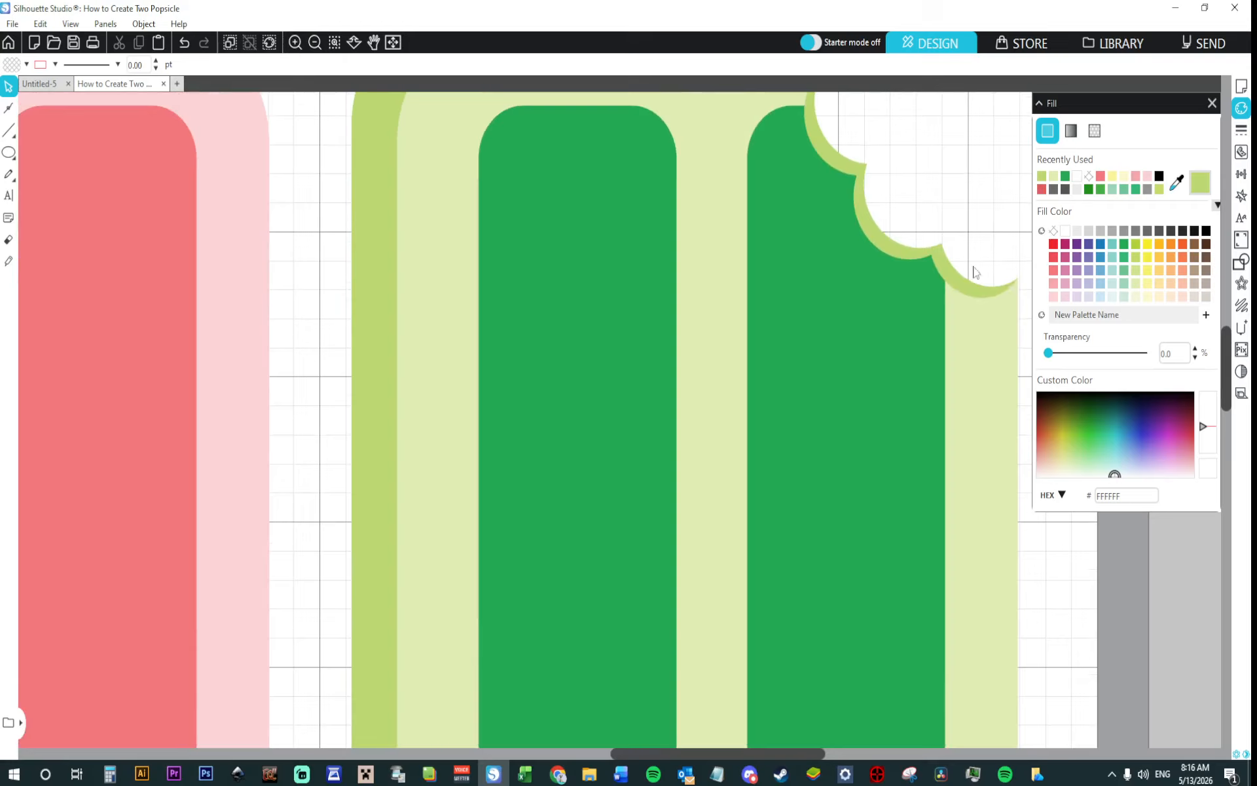
{"action": "scroll", "coordinate": [982, 275], "scroll_direction": "up", "scroll_amount": 3}
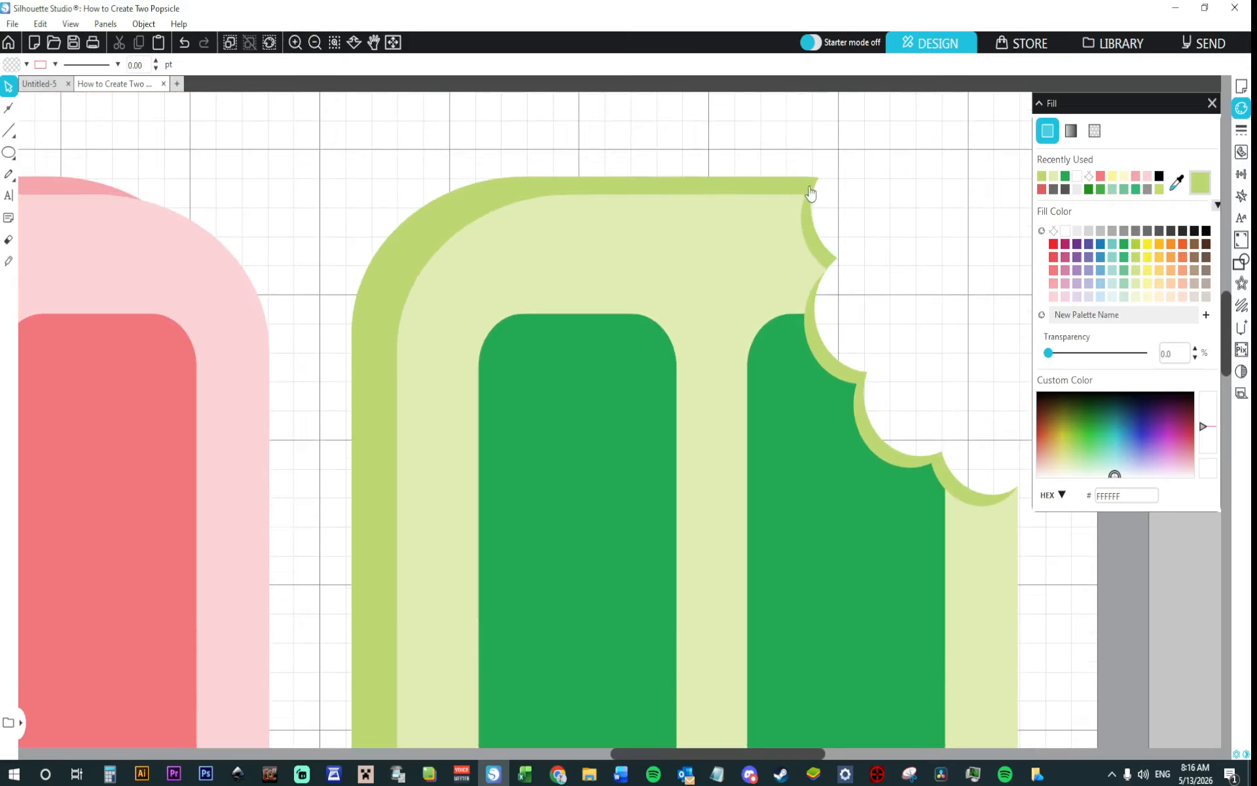
{"action": "double_click", "coordinate": [809, 193]}
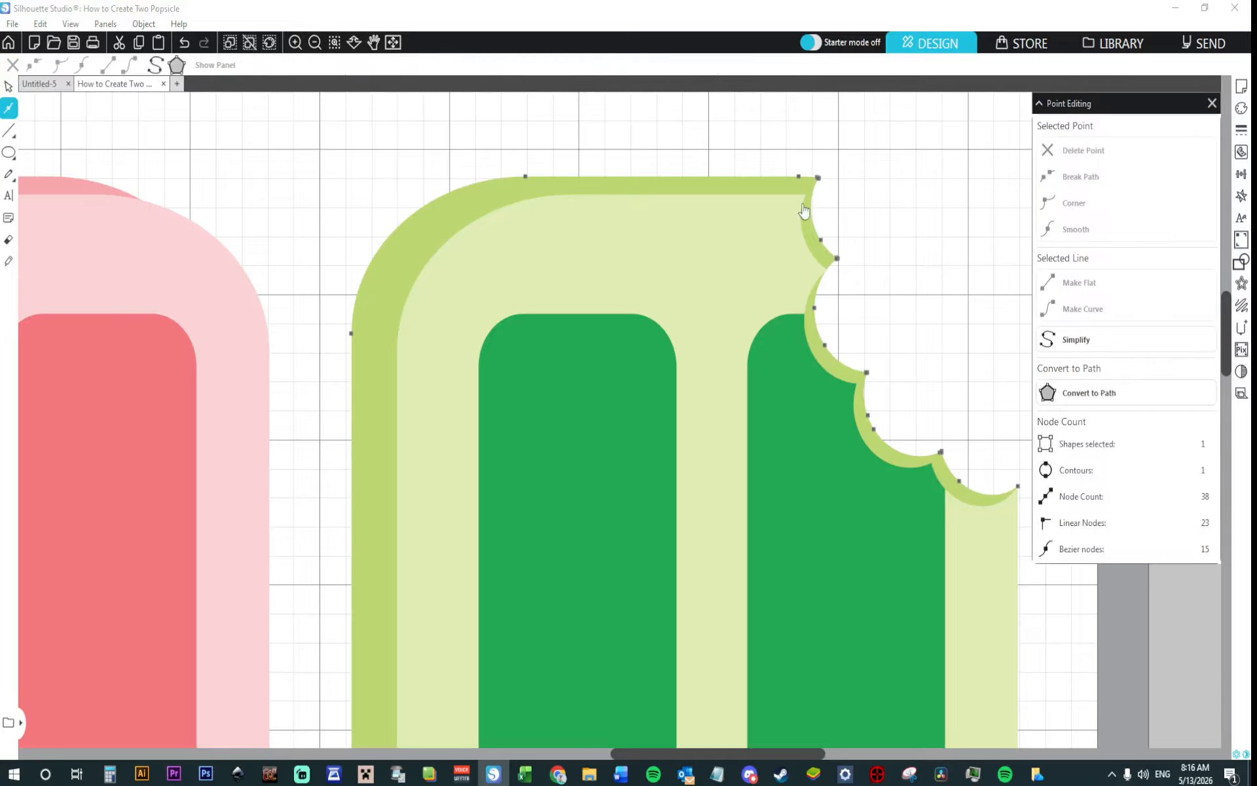
{"action": "left_click", "coordinate": [1047, 337]}
{"action": "double_click", "coordinate": [802, 206]}
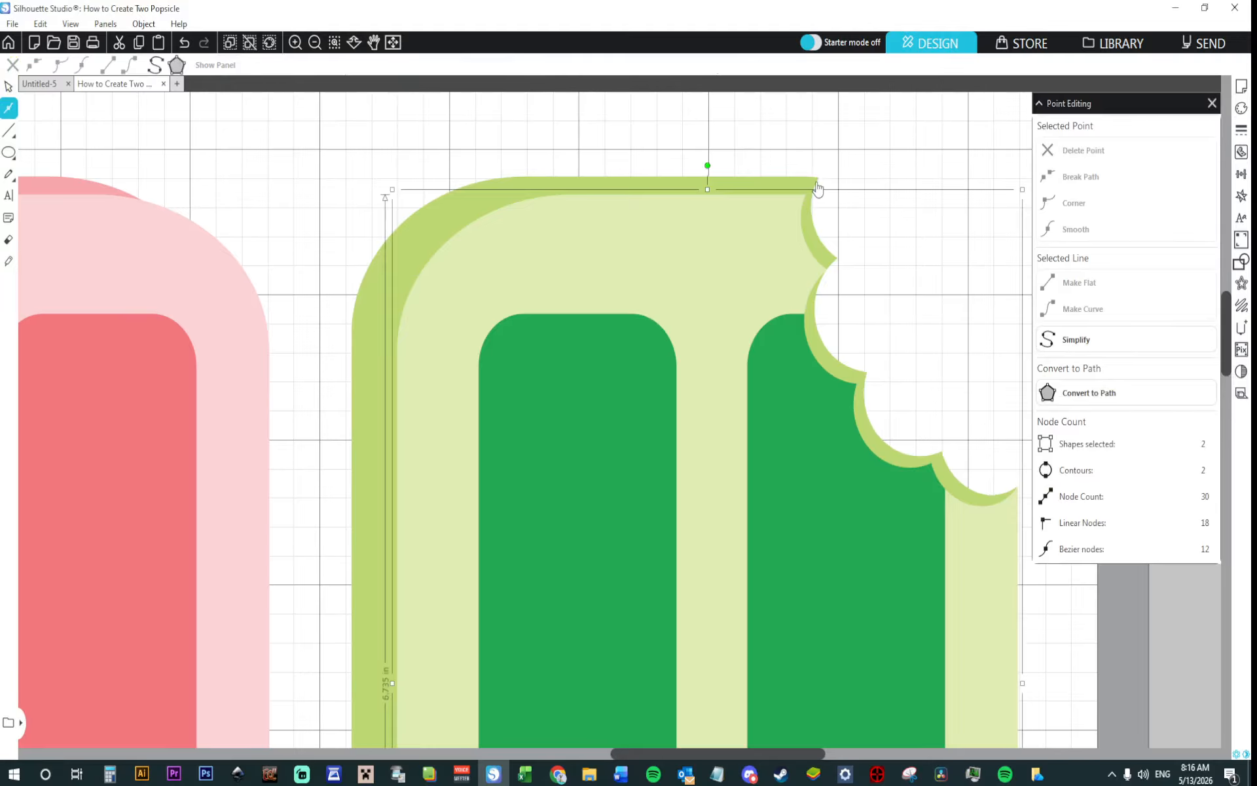
Step: Move the back silhouette's two points at the upper end of the bite down and inward to meet the front's corner
{"action": "left_click", "coordinate": [817, 189]}
{"action": "left_click", "coordinate": [809, 189]}
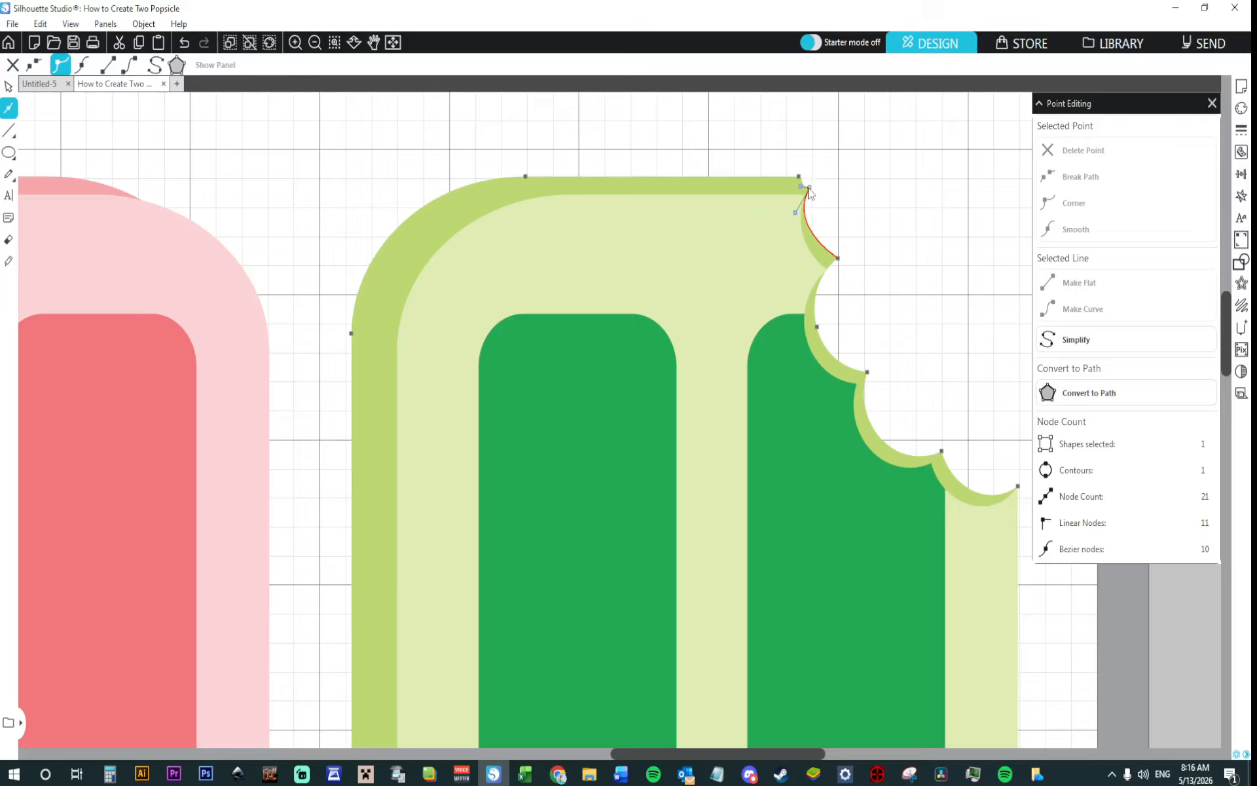
{"action": "left_click", "coordinate": [803, 191]}
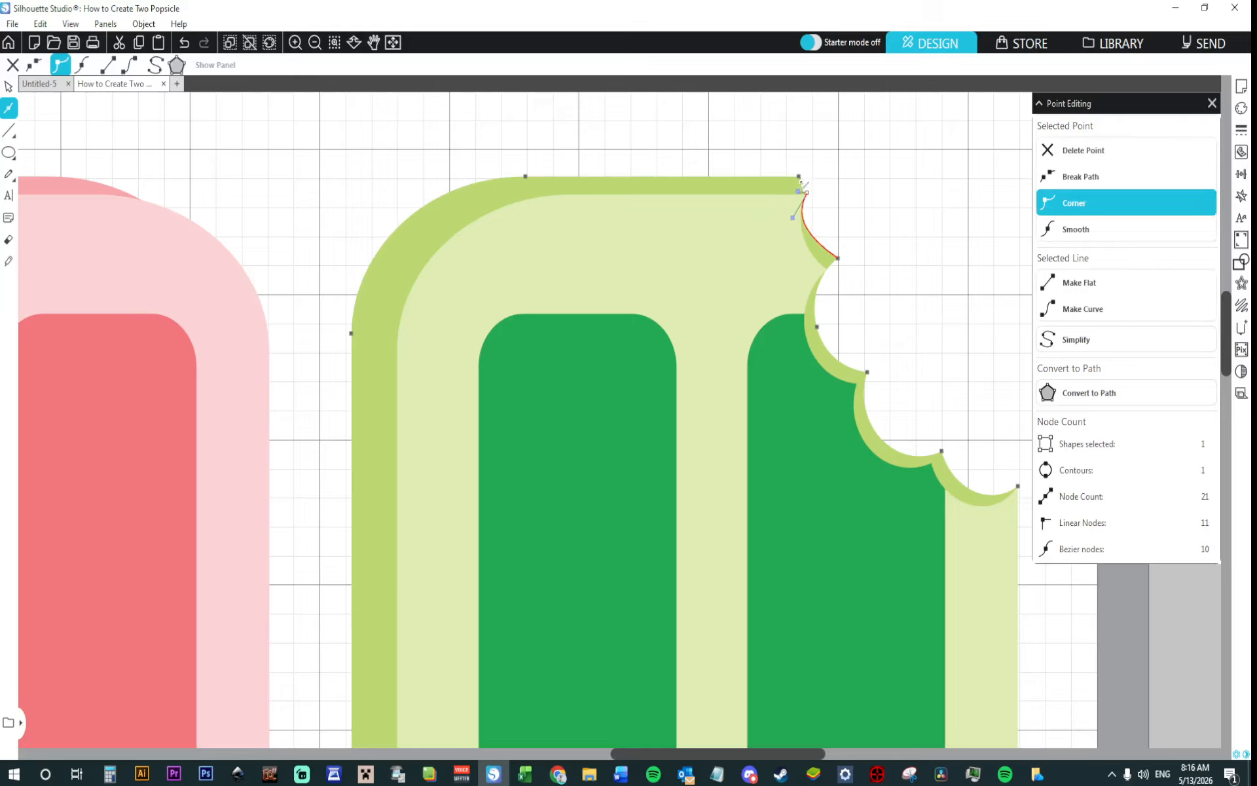
{"action": "left_click_drag", "start_coordinate": [800, 177], "coordinate": [786, 184]}
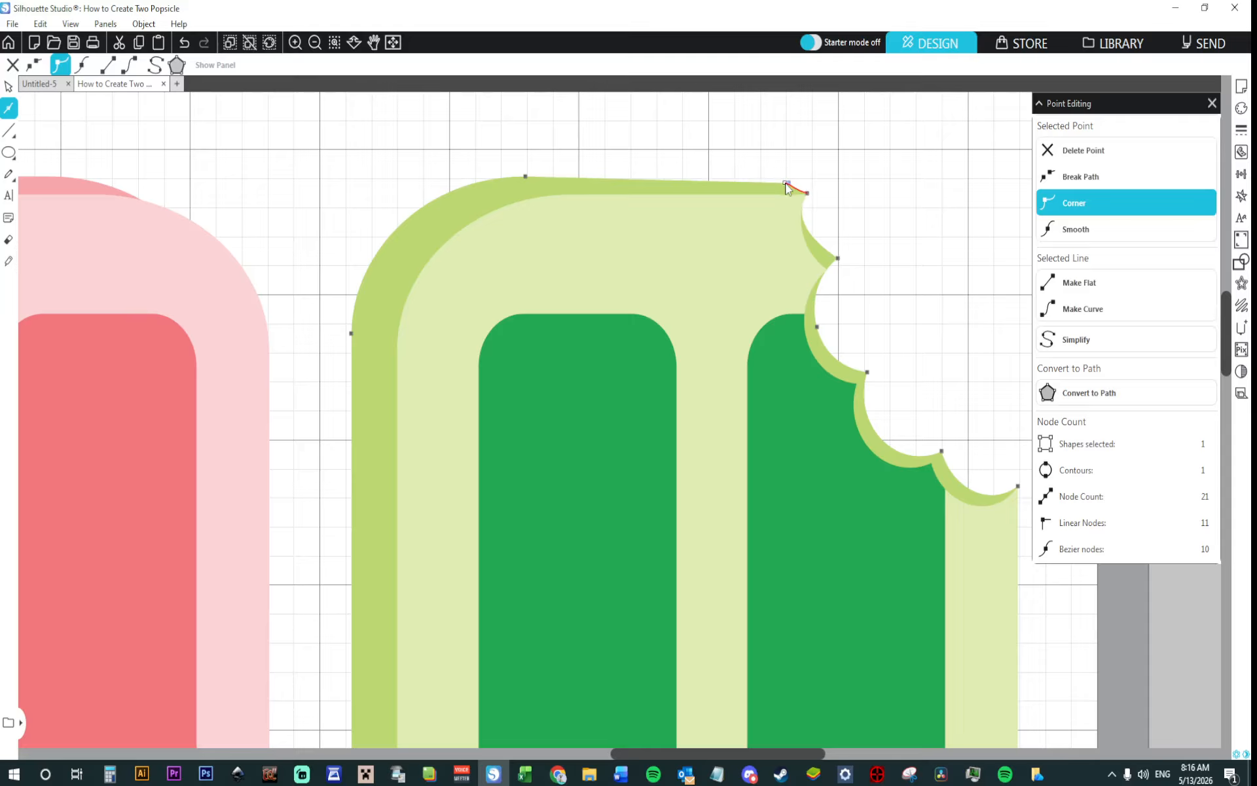
Step: Lower the point where the back silhouette's rounded shoulder meets its top edge to level that edge, and finish point editing
{"action": "left_click", "coordinate": [526, 176]}
{"action": "left_click_drag", "start_coordinate": [527, 177], "coordinate": [521, 181]}
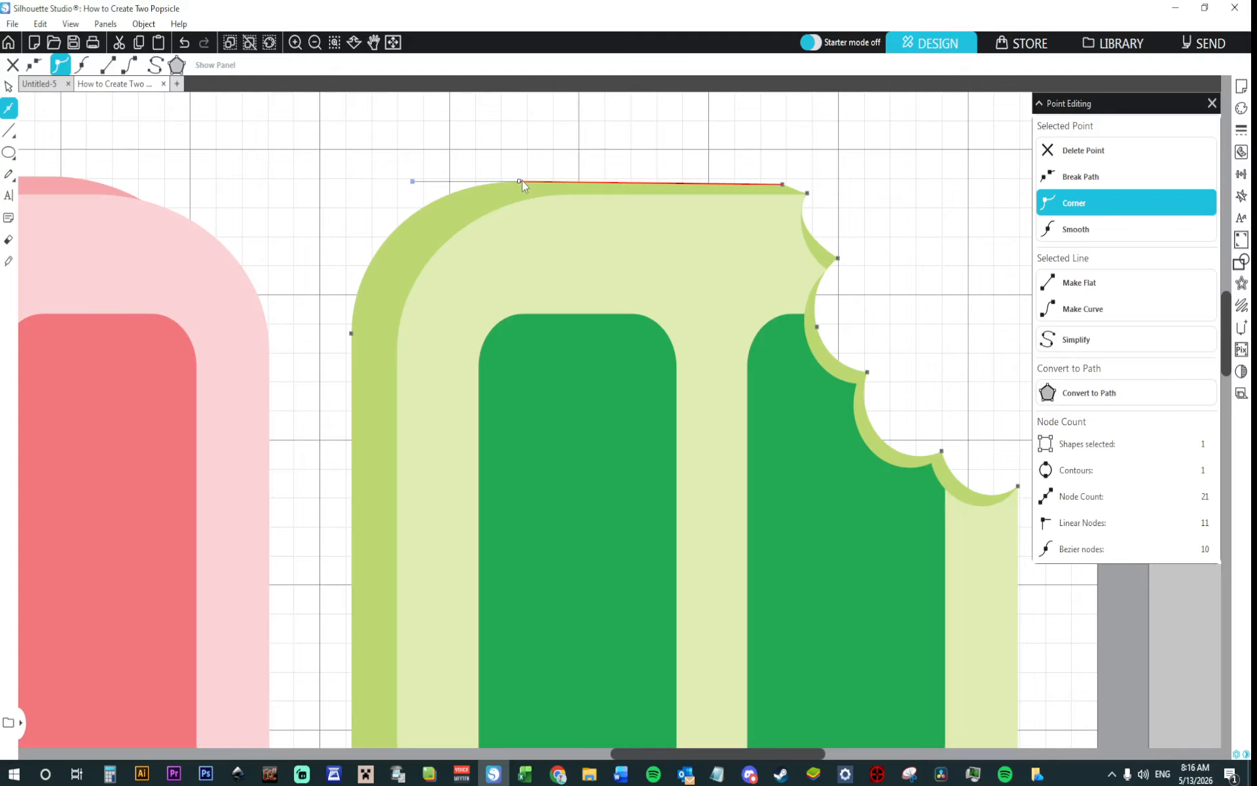
{"action": "left_click", "coordinate": [524, 165]}
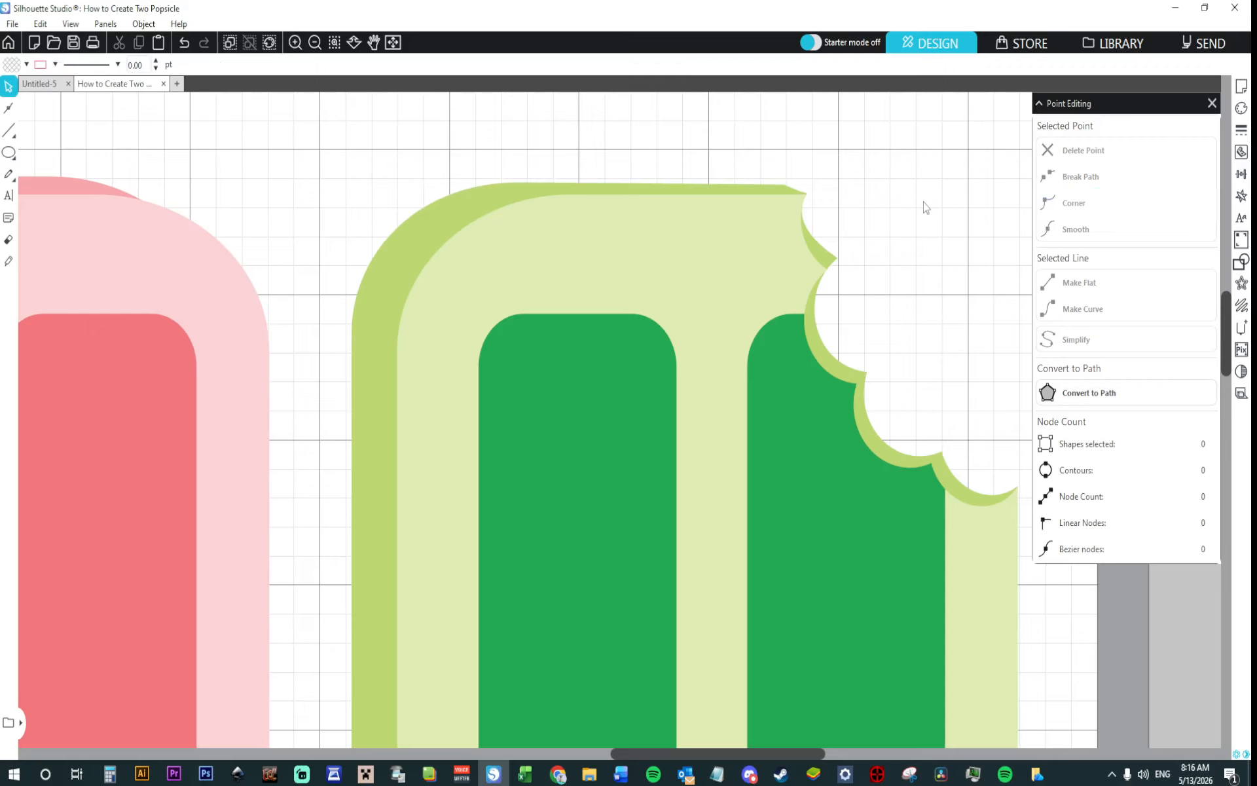
Step: Nudge the back silhouette's uppermost bite cusp slightly downward, finish point editing and show the whole page
{"action": "double_click", "coordinate": [834, 263]}
{"action": "left_click_drag", "start_coordinate": [841, 261], "coordinate": [843, 267]}
{"action": "left_click", "coordinate": [911, 283]}
{"action": "scroll", "coordinate": [400, 638], "scroll_direction": "down", "scroll_amount": 10}
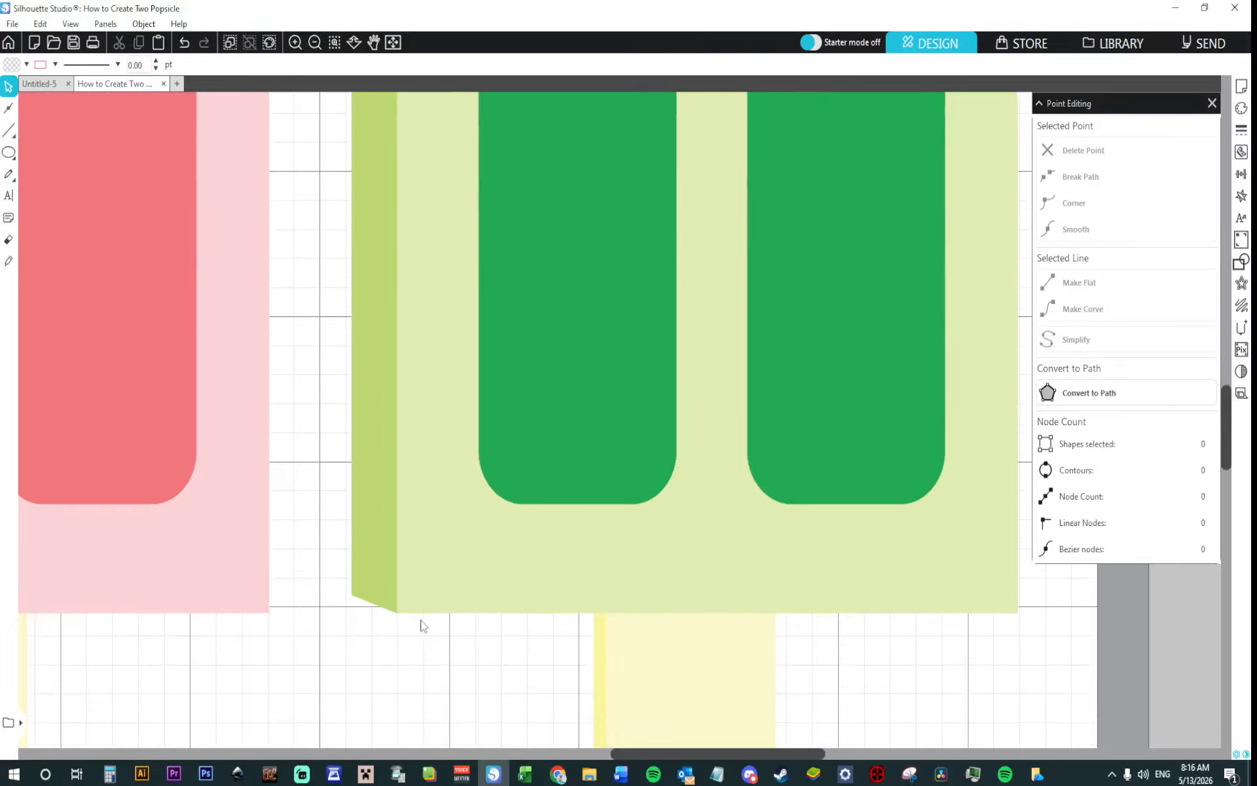
{"action": "left_click", "coordinate": [393, 42]}
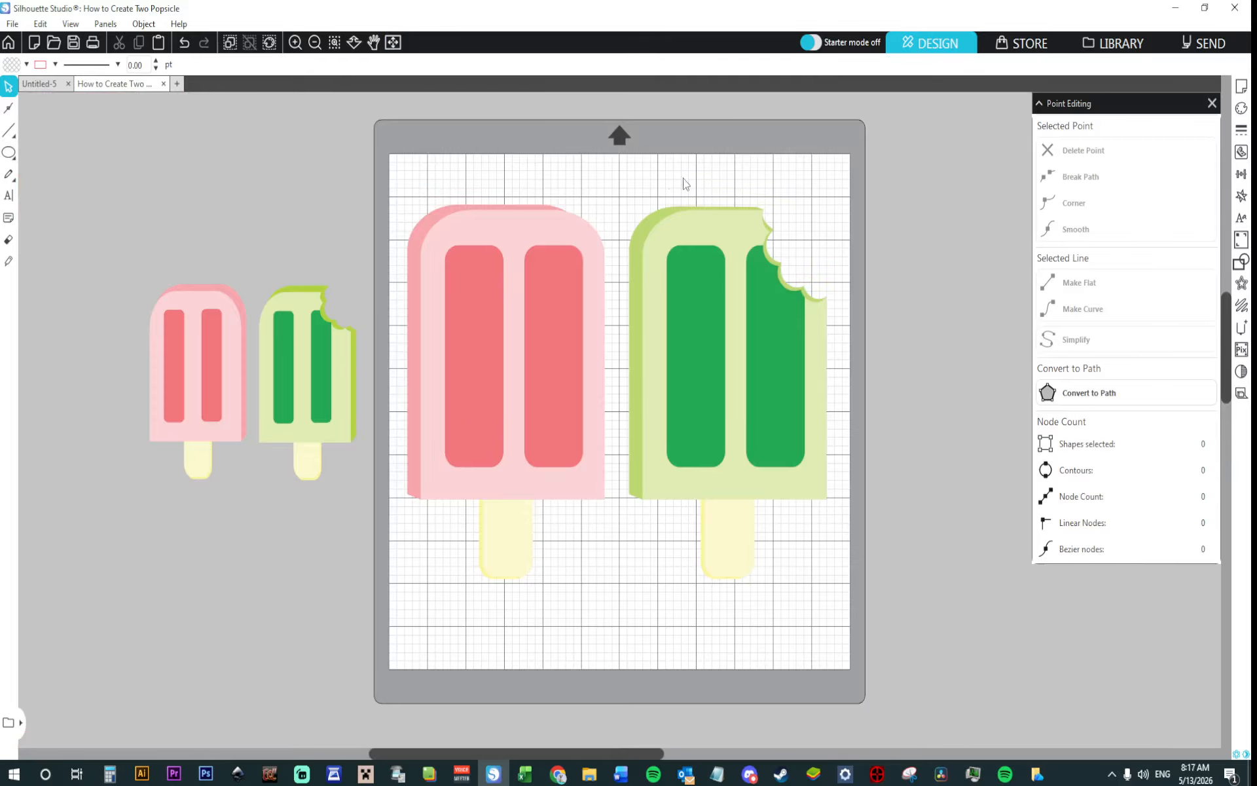